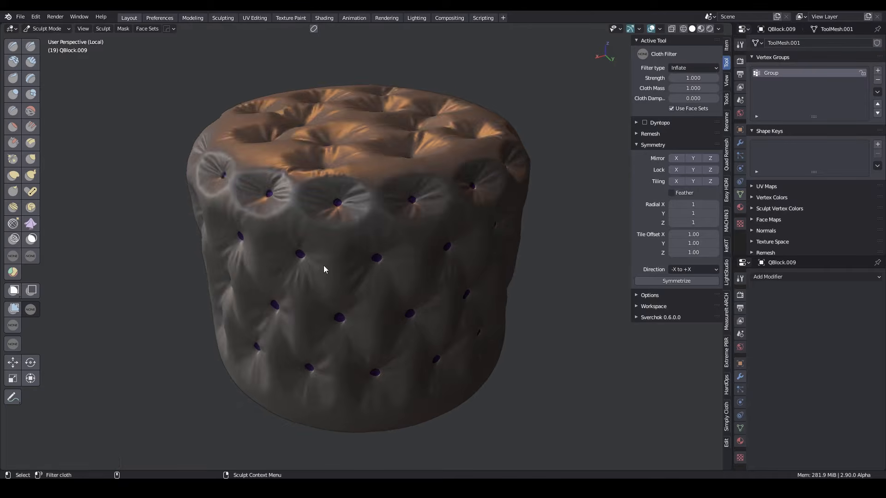
key(ctrl+Tab)
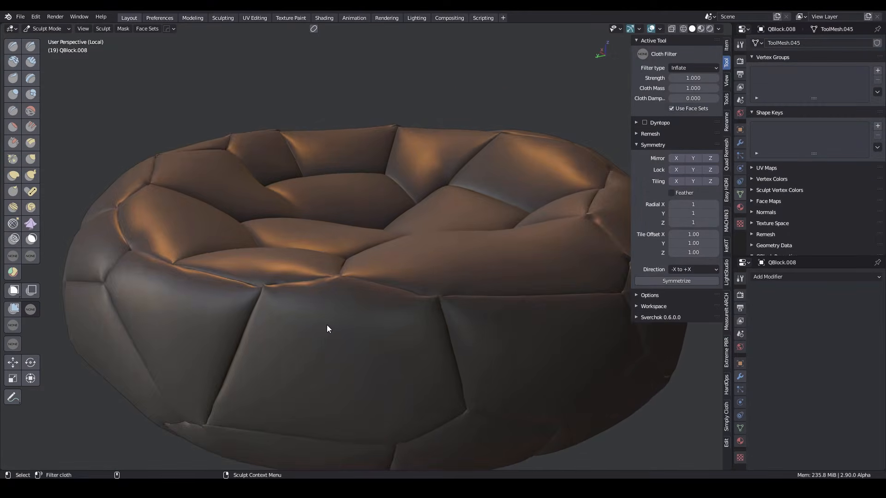
scroll(327, 329, down, 4)
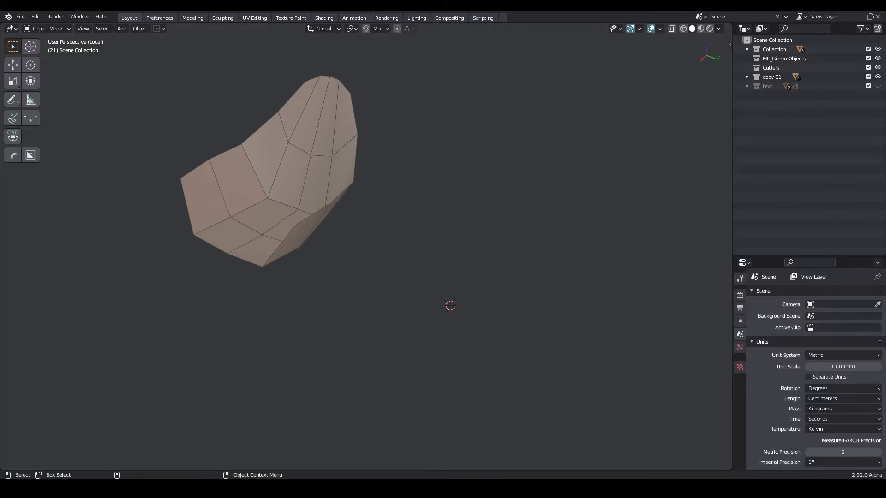
- Add a plane, scale it to about 0.32 and apply its scale
key(shift+a)
click(457, 53)
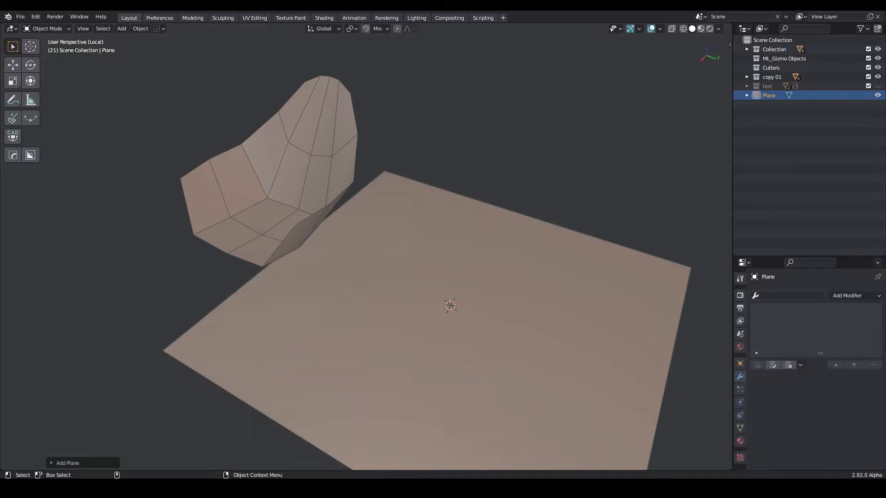
key(s)
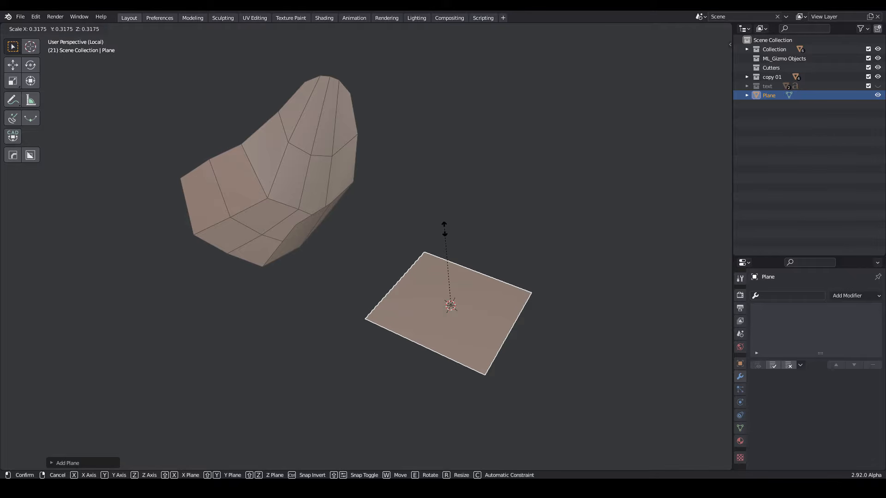
click(444, 228)
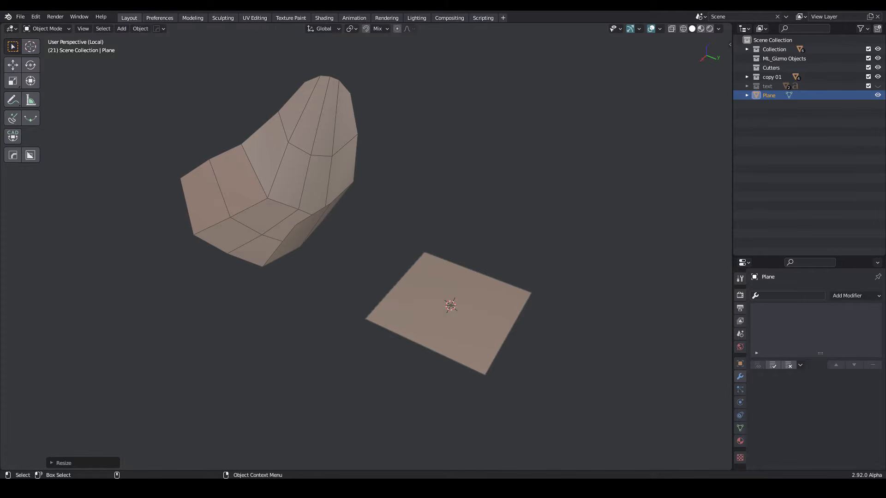
click(140, 28)
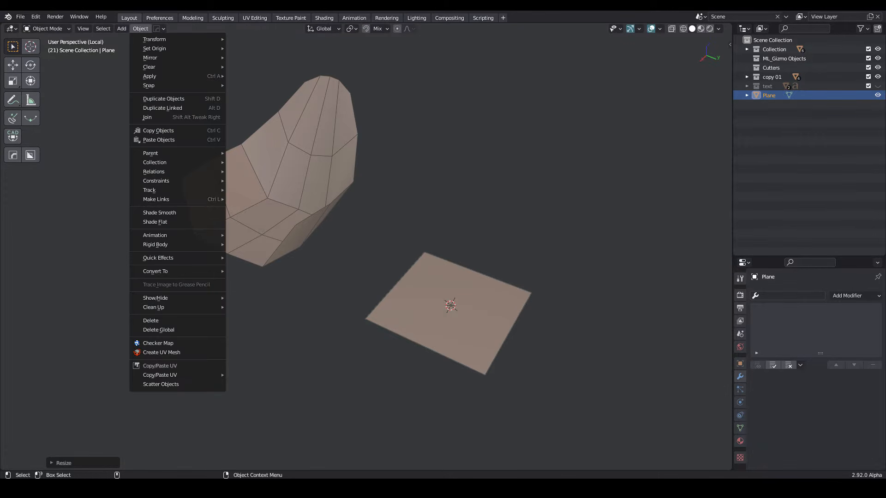
mouse_move(152, 77)
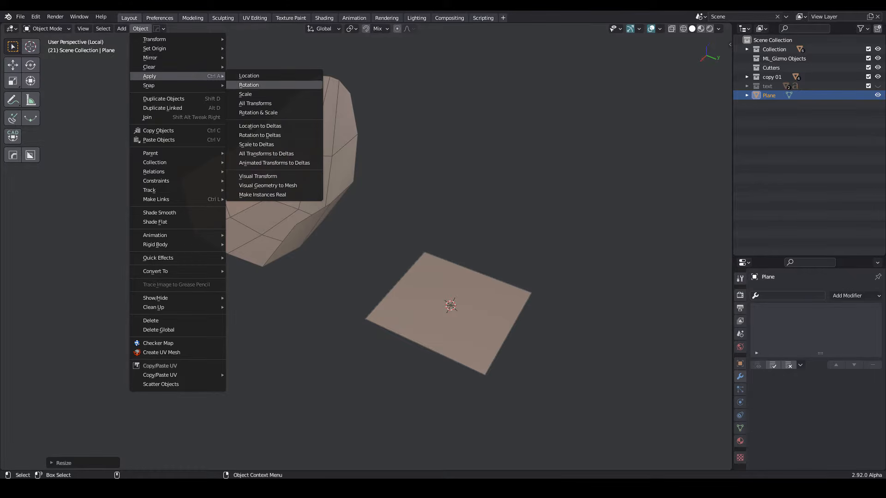
click(245, 95)
- Add a Mirror modifier to the plane on the Y axis with Y bisect, Y flip and clipping enabled
click(856, 296)
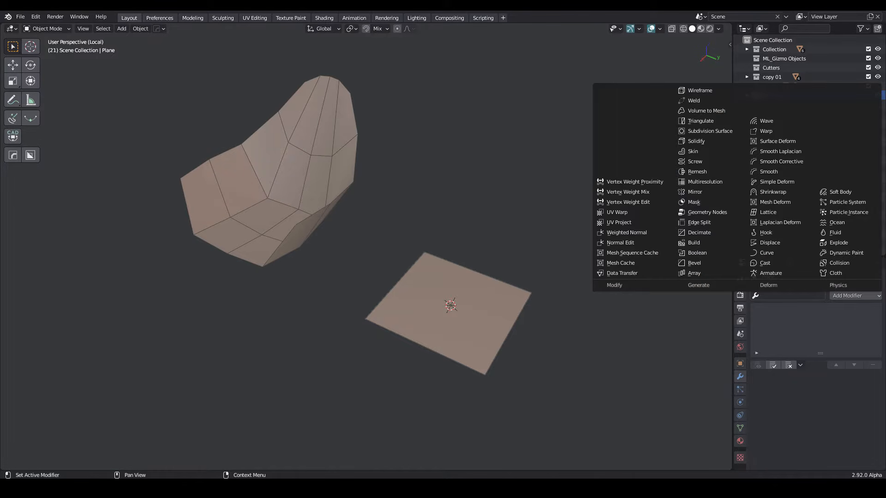
click(710, 192)
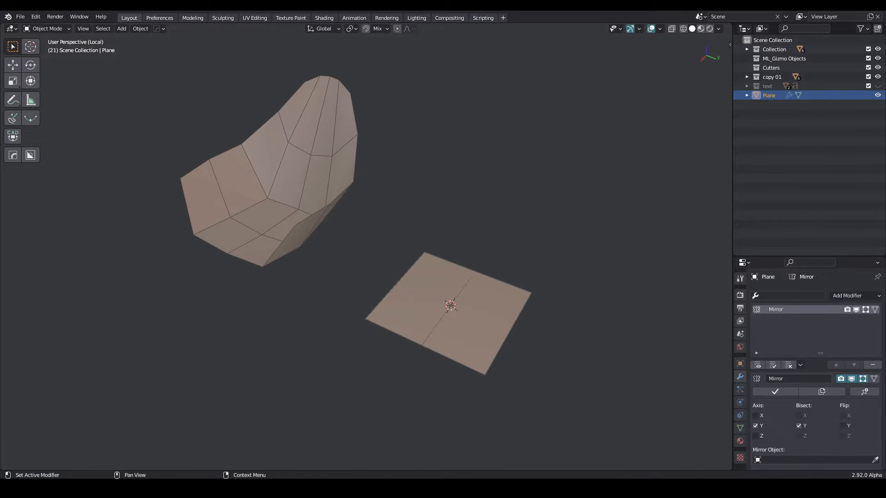
click(842, 426)
scroll(842, 425, down, 5)
scroll(816, 369, up, 3)
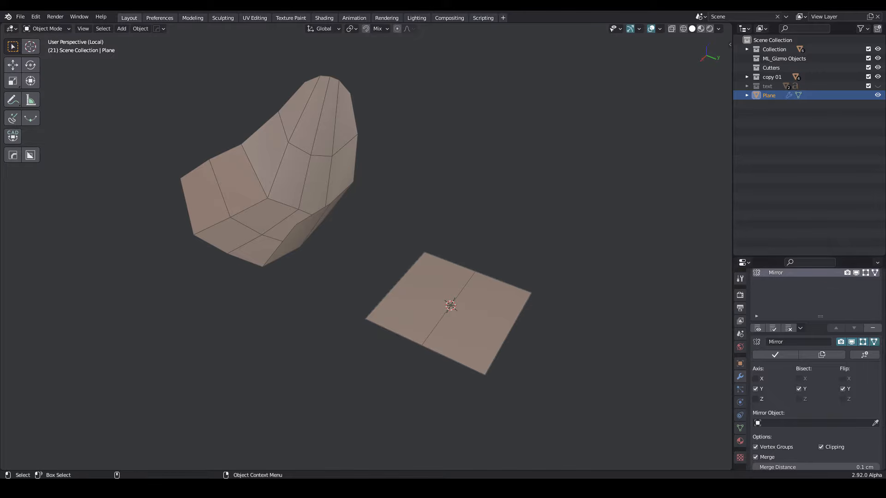
- Cut a centred edge loop across the width of the plane in Edit Mode
click(46, 28)
click(44, 49)
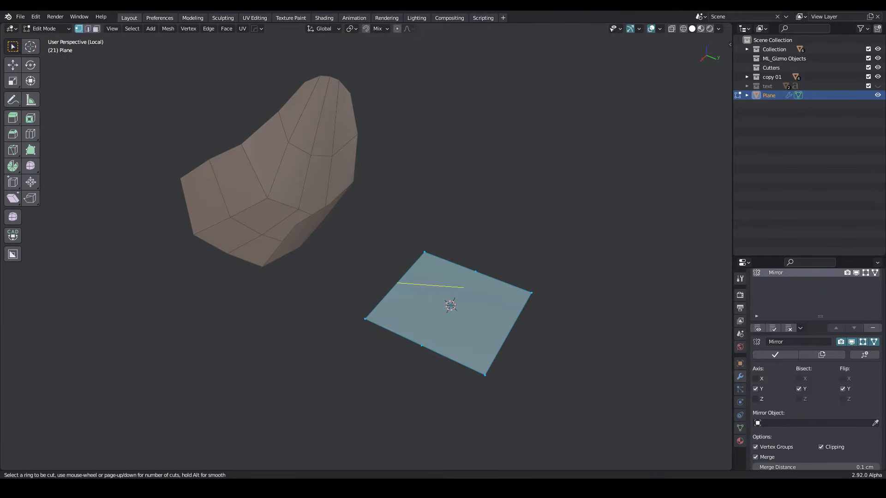
click(399, 282)
right_click(400, 283)
middle_drag(402, 282, 408, 282)
- Extrude the plane's rear edge upward, narrow it and shift it horizontally to form the lower backrest
key(2)
click(475, 271)
key(e)
key(z)
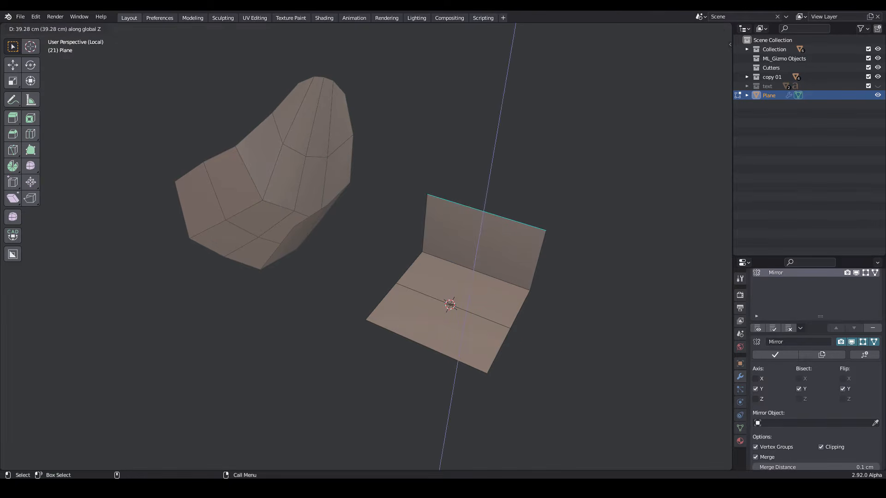
click(405, 308)
key(s)
click(429, 282)
key(g)
key(shift+z)
click(435, 272)
- Extrude the backrest's upper edge upward again, narrow it and shift it horizontally to form the upper backrest
key(e)
key(z)
click(441, 215)
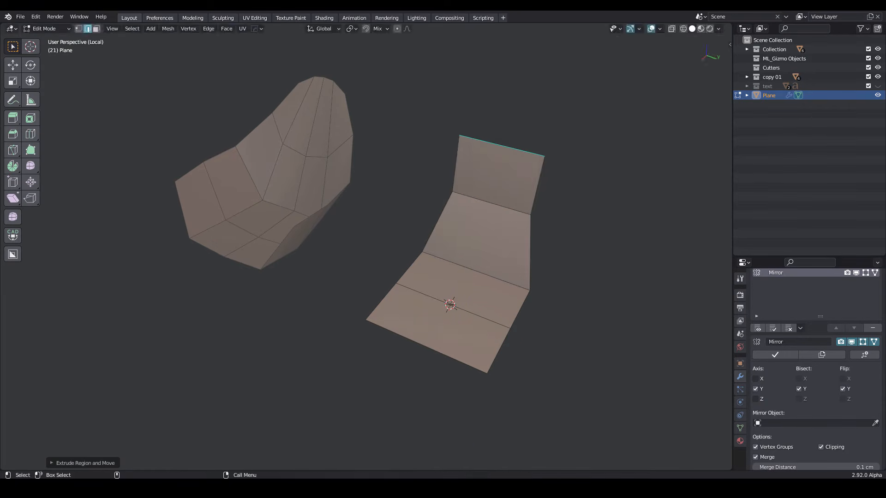
key(s)
click(450, 203)
key(g)
key(shift+z)
click(470, 197)
key(g)
key(shift+z)
- Extrude the side edges of the seat and backrest upward and move them along Y and Z to form side walls
ctrl+click(382, 301)
key(e)
key(z)
key(g)
key(y)
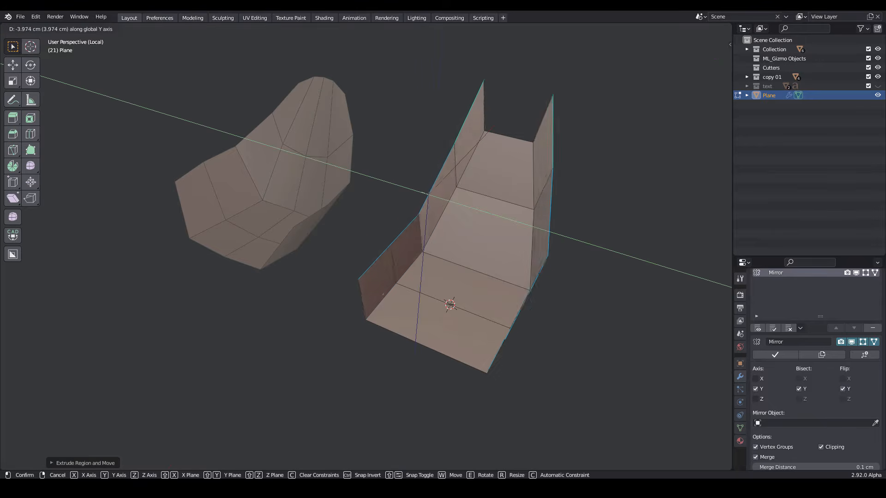
key(g)
key(z)
- Slide the side walls' vertices beside the upper backrest along their edges to taper the top of the chair
middle_drag(466, 154, 438, 154)
key(1)
click(440, 150)
key(g)
key(g)
click(417, 198)
click(464, 89)
key(g)
key(g)
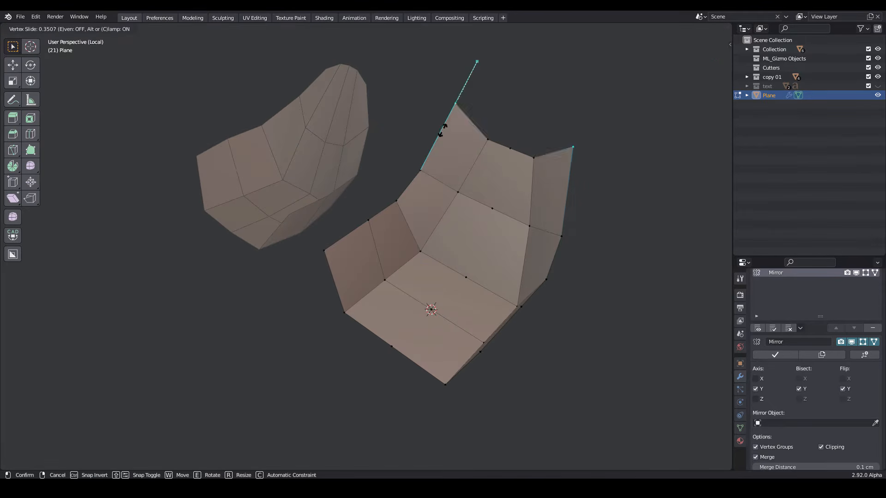
click(427, 162)
key(g)
key(g)
click(452, 164)
- Slide the remaining rim vertices along the lower backrest and armrests to smooth the side walls' outline
click(422, 176)
key(g)
key(g)
click(436, 185)
click(395, 213)
key(g)
key(g)
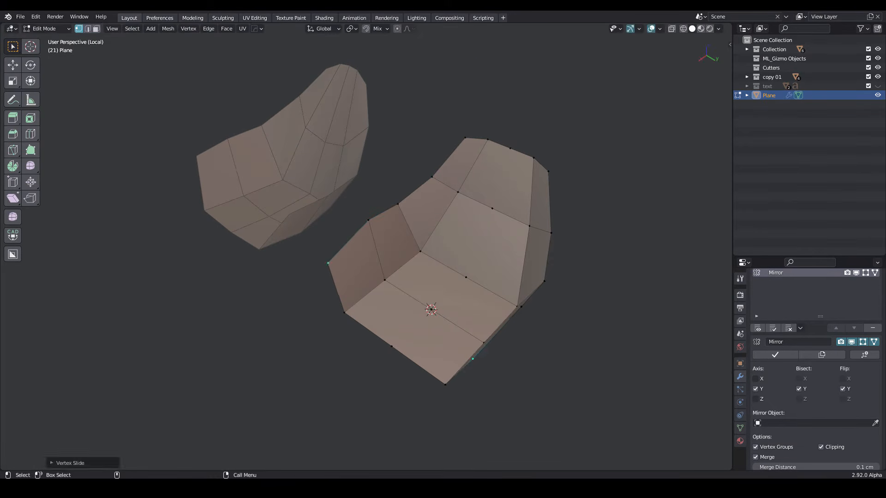
click(369, 220)
key(g)
key(g)
- Cut an edge loop down the middle of the backrest and seat and lower its seat vertices by about 6 cm
middle_drag(383, 240, 413, 243)
key(ctrl+r)
click(457, 203)
click(463, 272)
ctrl+click(409, 346)
key(g)
key(z)
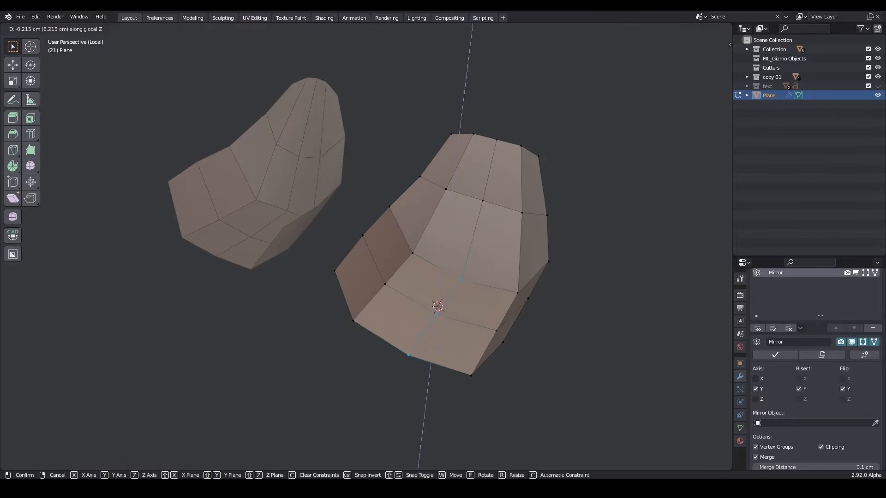
click(409, 356)
- Lower the backrest's middle row of vertices along Z and slide the adjoining rim vertex along its edge
drag(431, 182, 506, 216)
key(g)
key(z)
click(502, 230)
click(420, 177)
key(g)
key(g)
- Scale the backrest's top edge row to about 0.89 and reposition it
alt+click(484, 137)
key(s)
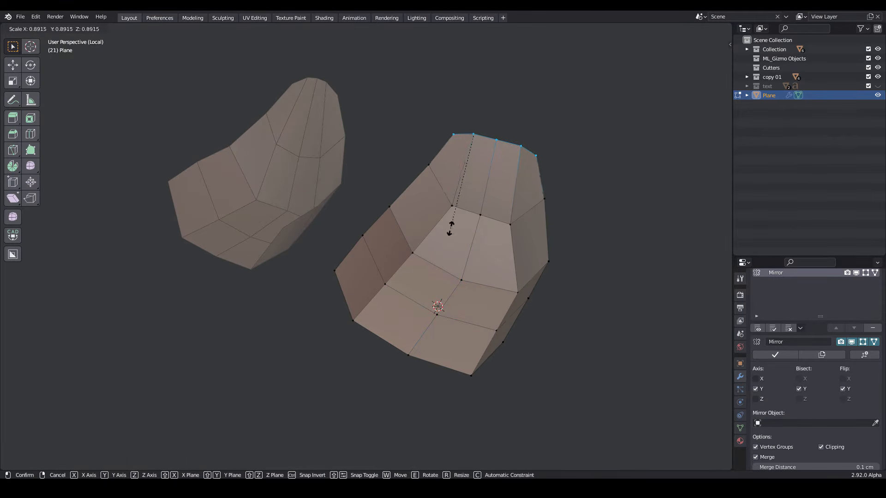
click(451, 228)
key(g)
click(453, 222)
- Slide the inner vertex of the backrest's top edge and select the vertices around that corner
click(475, 136)
key(g)
key(g)
click(482, 160)
drag(439, 126, 490, 153)
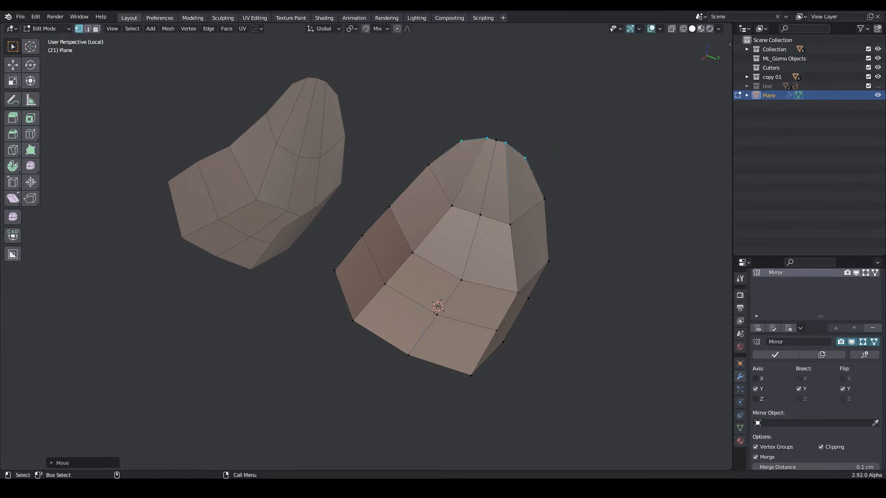
- Move the outer and inner vertices of the backrest's top edge, mainly along Y, to round its outline
click(461, 141)
key(g)
key(y)
click(467, 143)
click(486, 138)
key(g)
key(y)
click(484, 131)
click(468, 139)
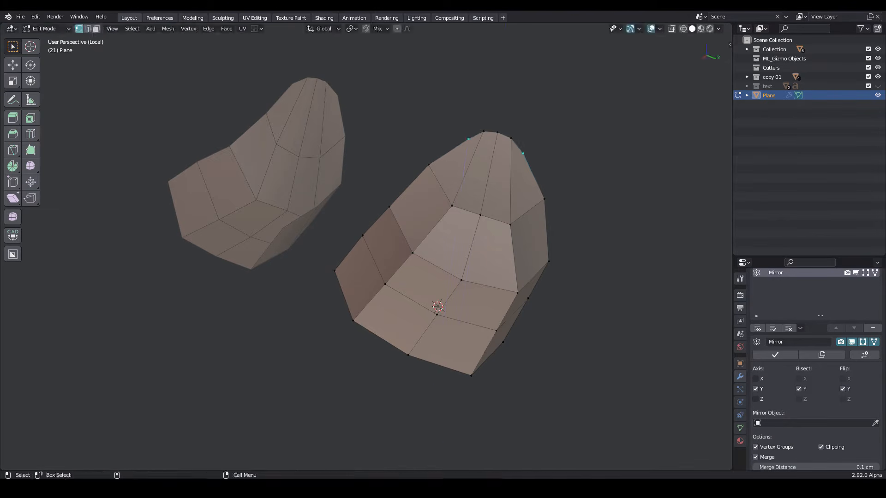
key(g)
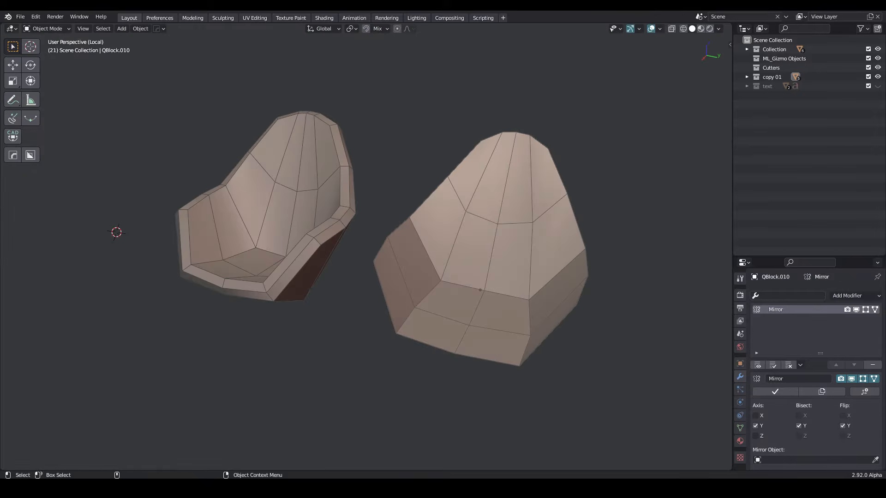
- Add a Solidify modifier to the chair shell with a thickness of -9 cm and an offset of 0
click(852, 296)
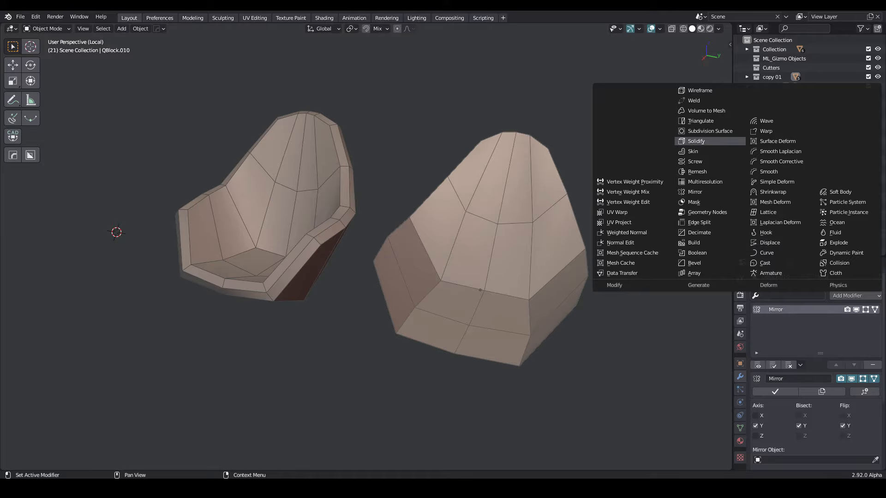
click(692, 141)
double_click(783, 416)
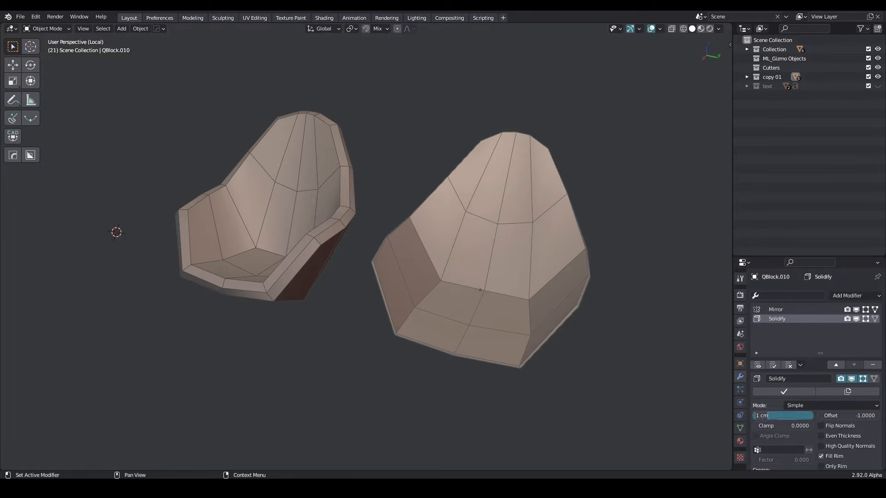
key(Return)
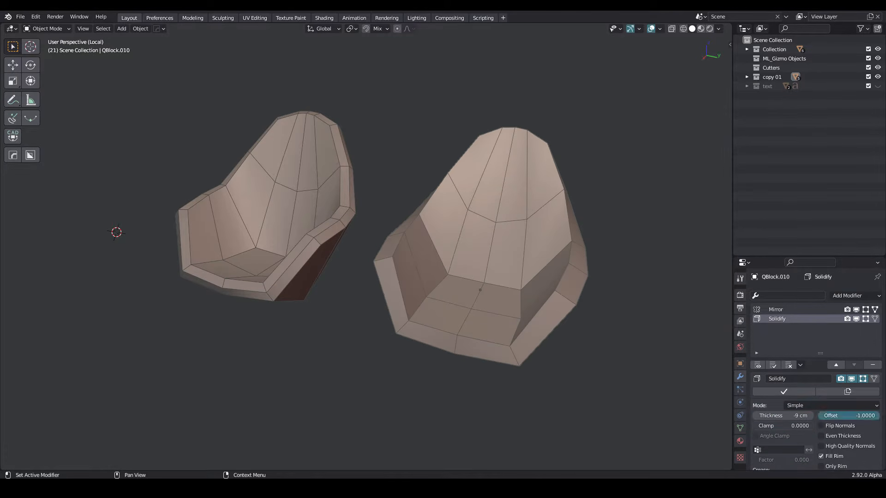
text(0)
key(Return)
- Enable Even Thickness and High Quality Normals for Solidify and apply all modifiers on the chair shell
click(842, 436)
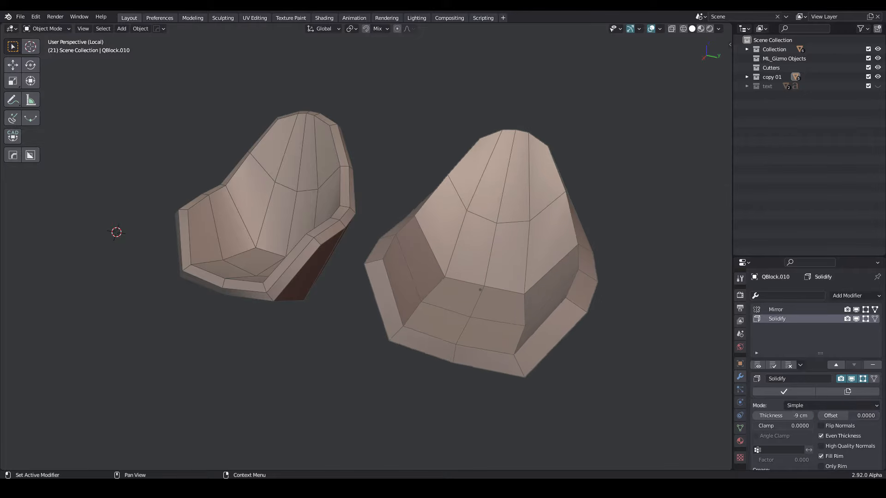
click(842, 447)
scroll(840, 443, down, 1)
click(773, 347)
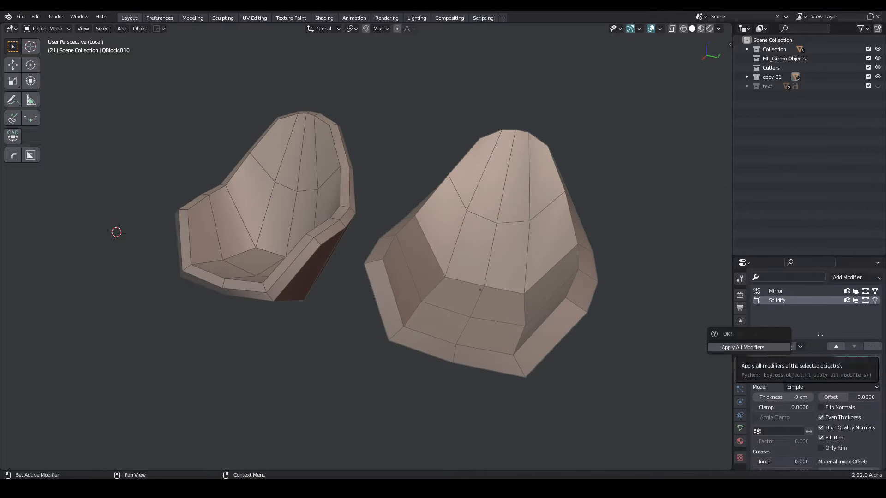
click(773, 347)
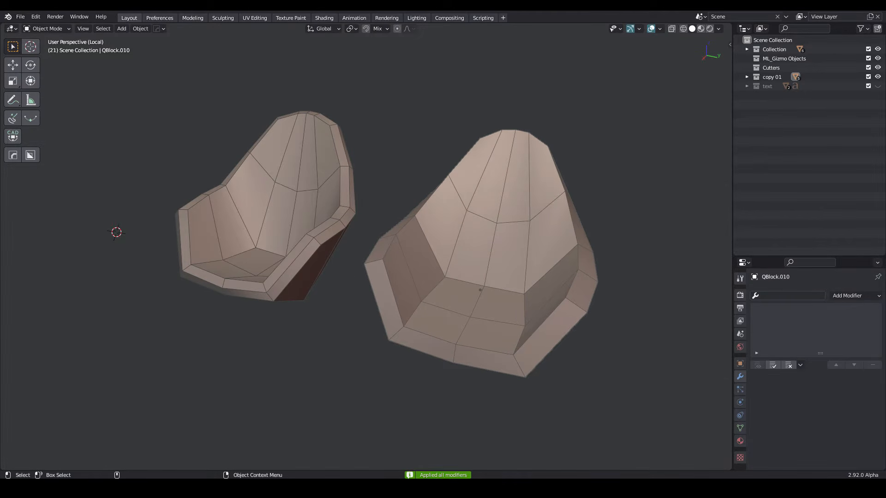
- Cut a centred edge loop around the rim of the thickened chair shell in Edit Mode
click(46, 28)
click(47, 49)
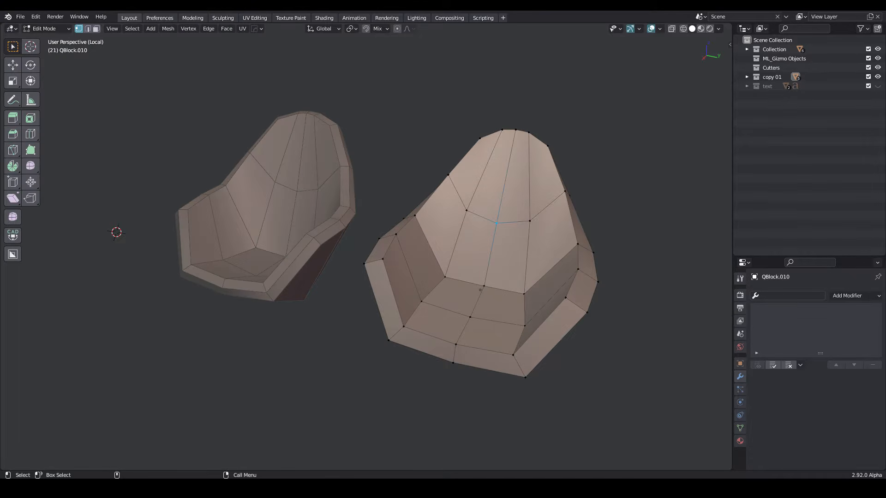
key(ctrl+r)
click(375, 262)
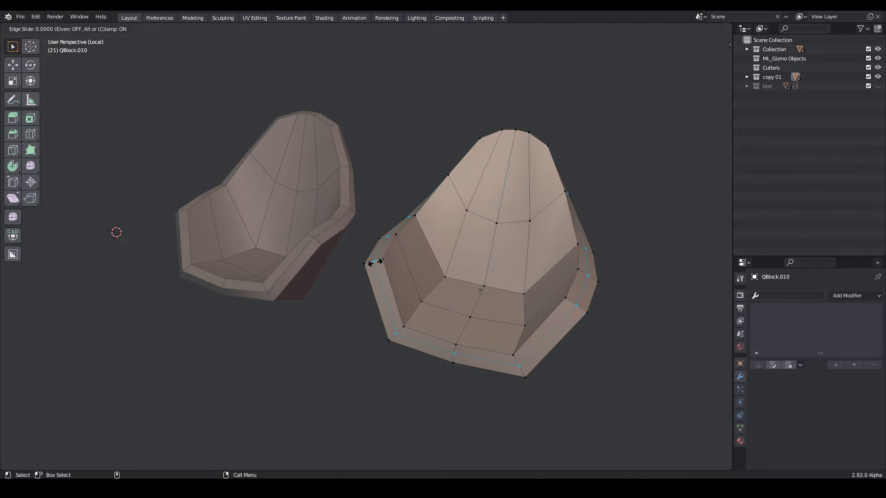
right_click(374, 262)
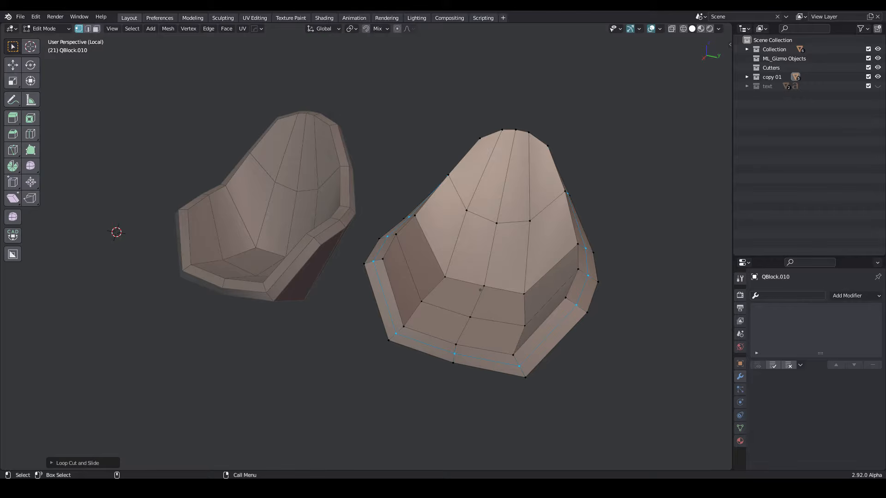
- Push the rim's centre loop outward with Shrink/Fatten by about 0.02 and return to Object Mode
click(168, 28)
mouse_move(203, 40)
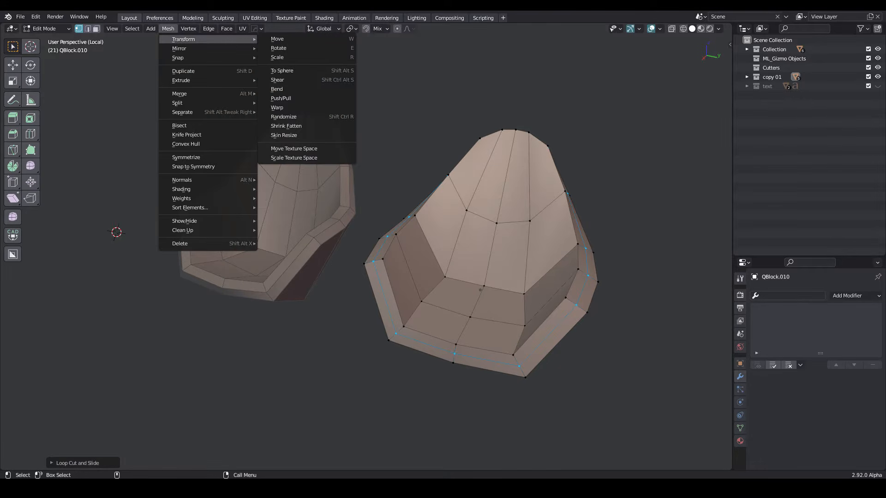
click(286, 126)
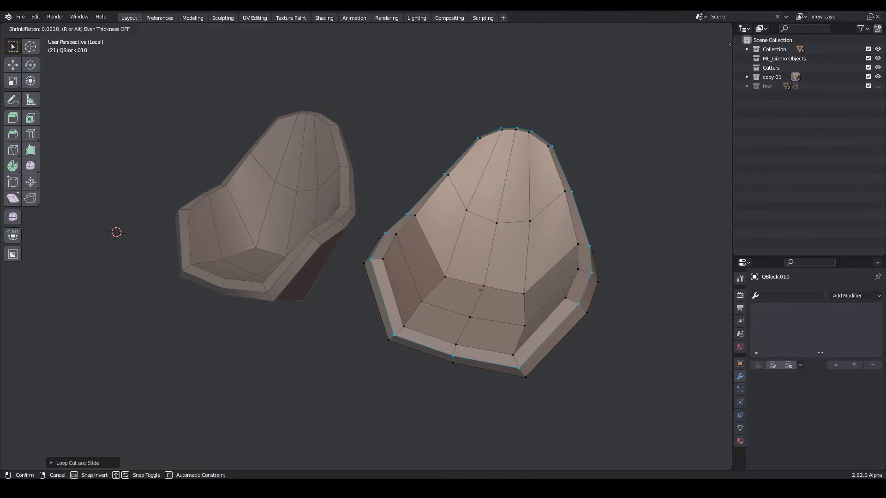
key(Return)
click(46, 28)
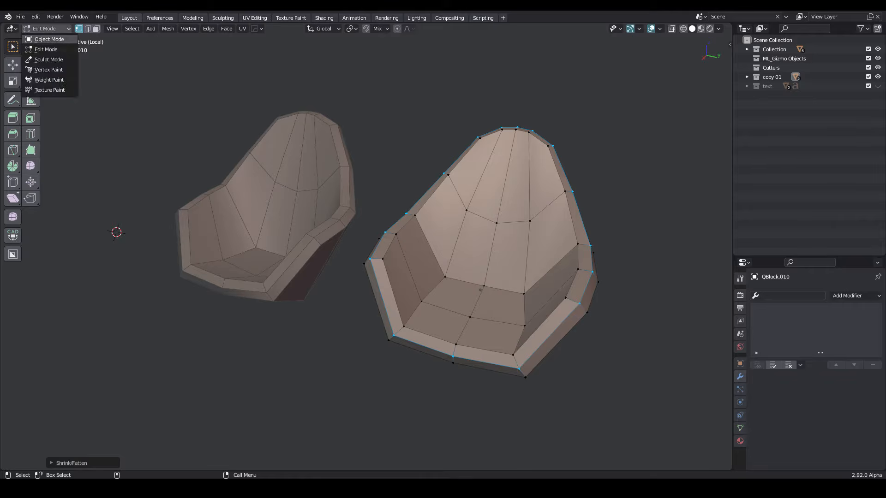
click(43, 39)
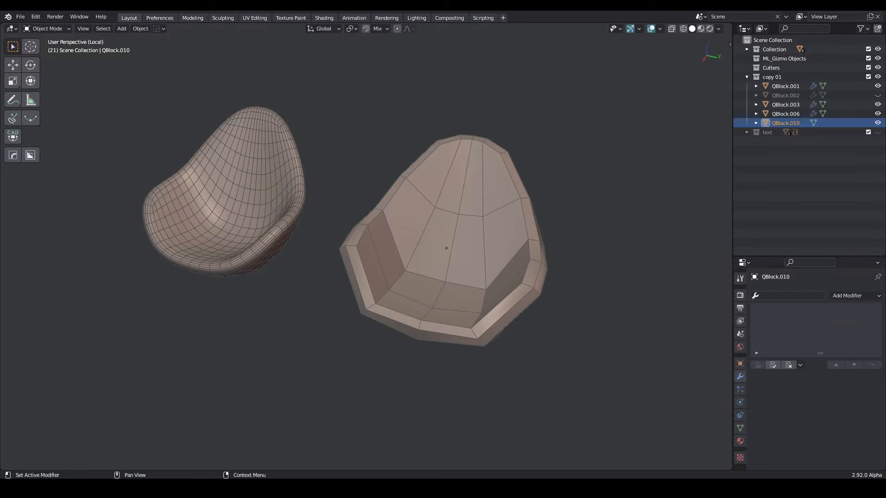
- Add a Subdivision Surface modifier to the chair shell, set its viewport level to 2 and apply it
click(856, 296)
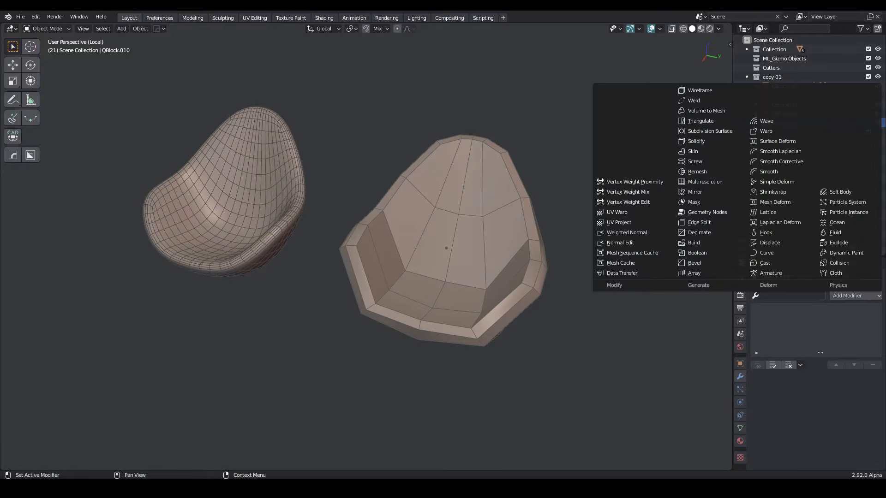
click(710, 131)
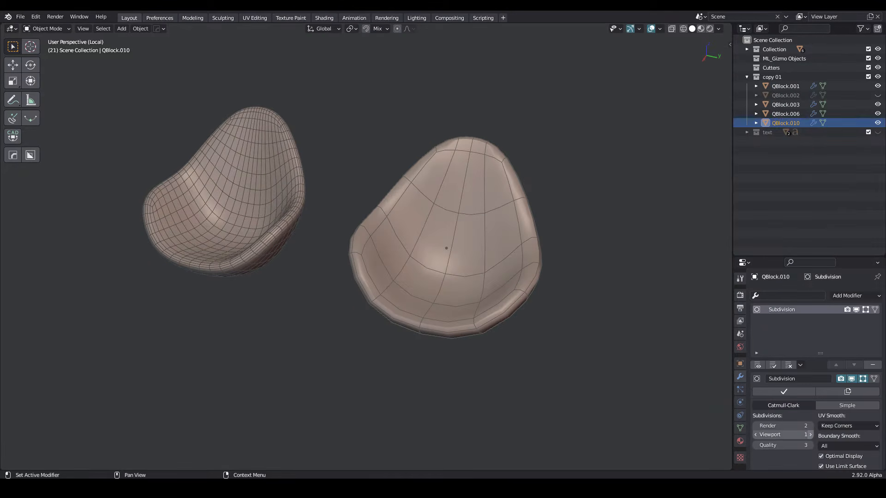
click(811, 435)
click(784, 391)
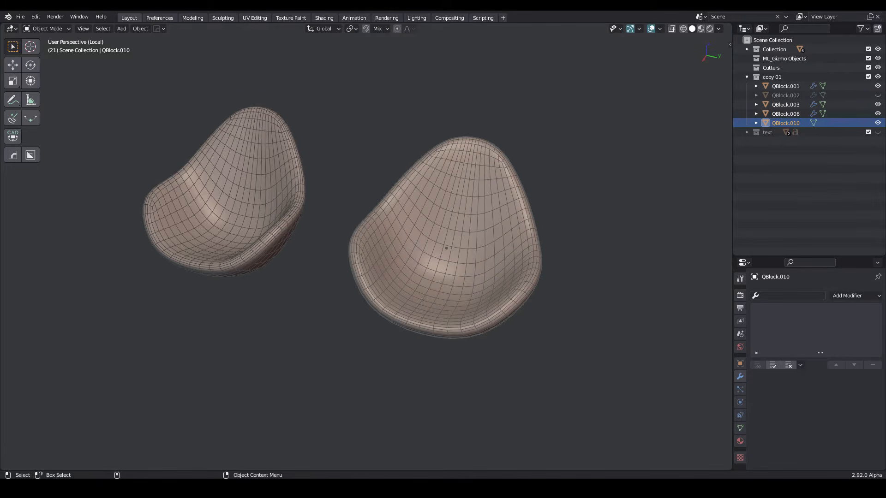
- Select two curved edge paths across the inner backrest and above the seat in Edit Mode and bevel them into narrow strips
middle_drag(442, 276, 485, 281)
middle_drag(453, 243, 427, 228)
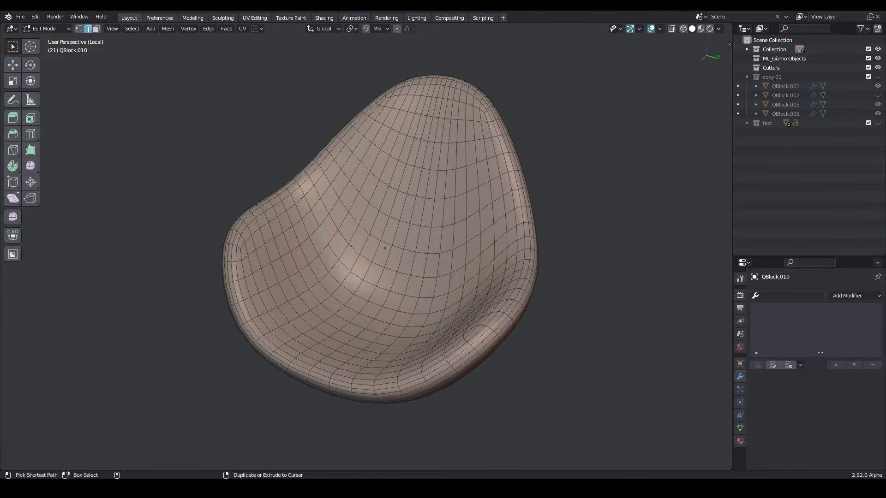
ctrl+click(479, 274)
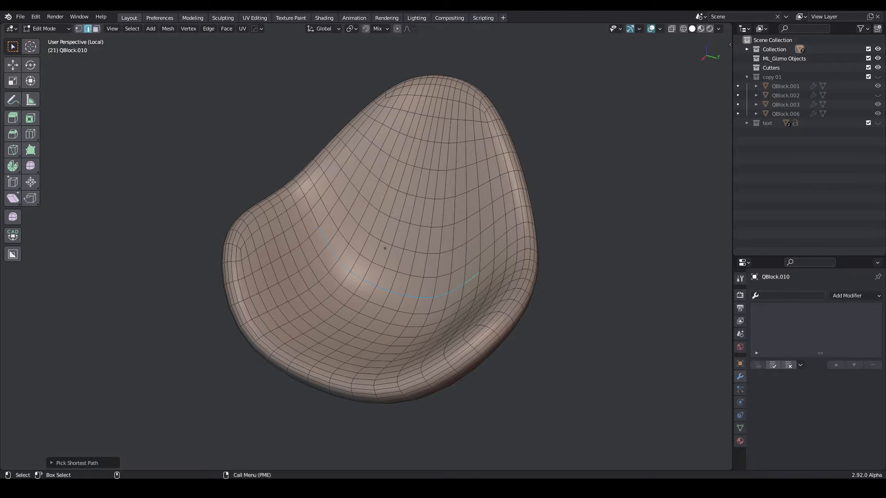
right_click(369, 235)
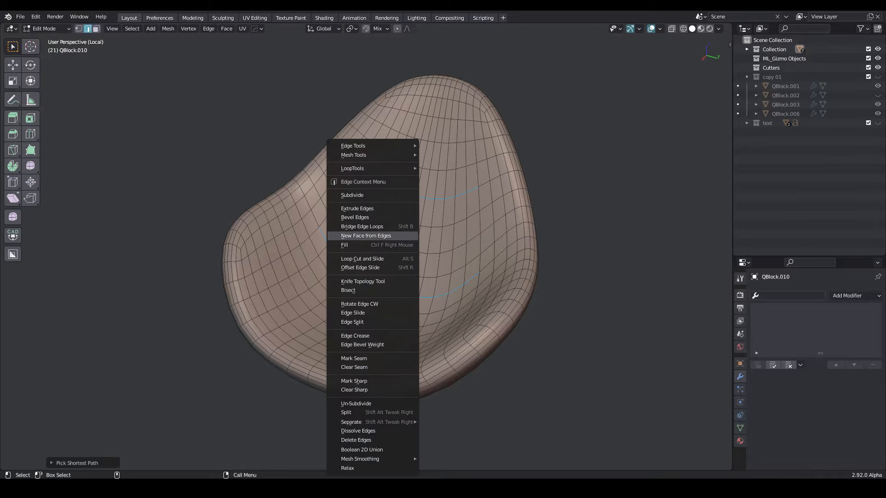
click(355, 217)
click(384, 248)
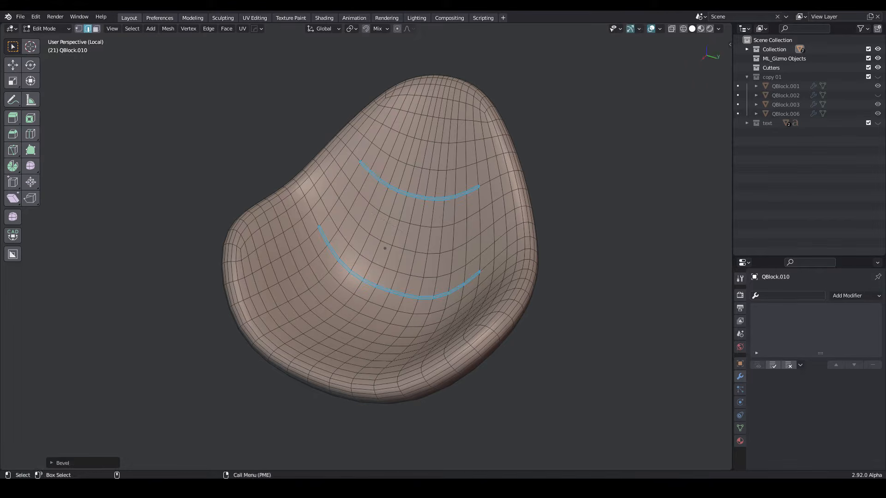
- Return to Object Mode and apply a second Subdivision Surface modifier with a viewport level of 3 to the chair shell
click(47, 28)
click(47, 39)
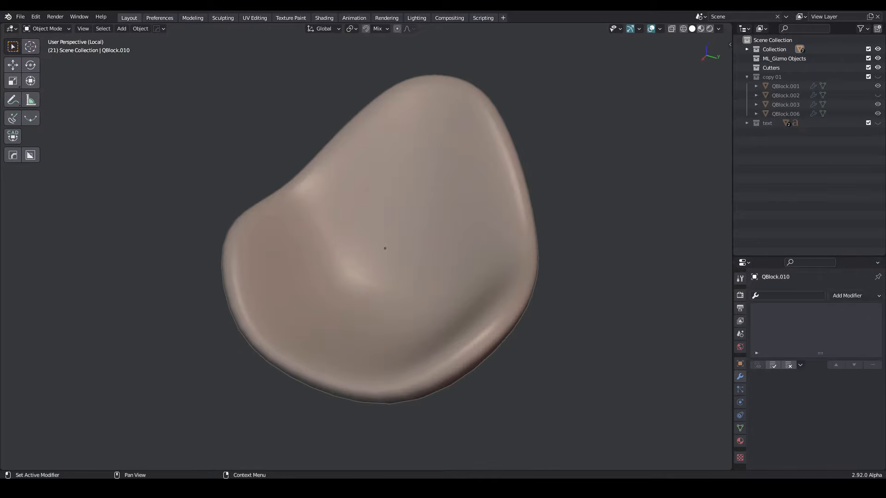
click(855, 296)
click(710, 131)
double_click(783, 435)
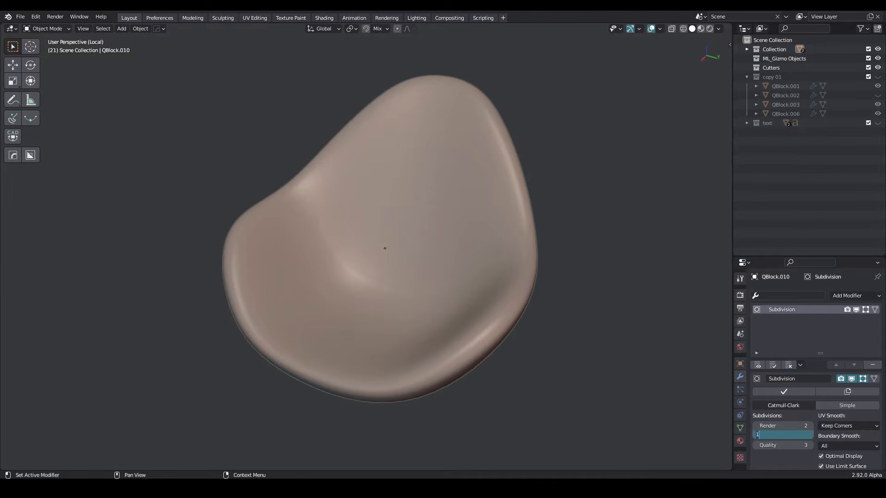
text(3)
key(Return)
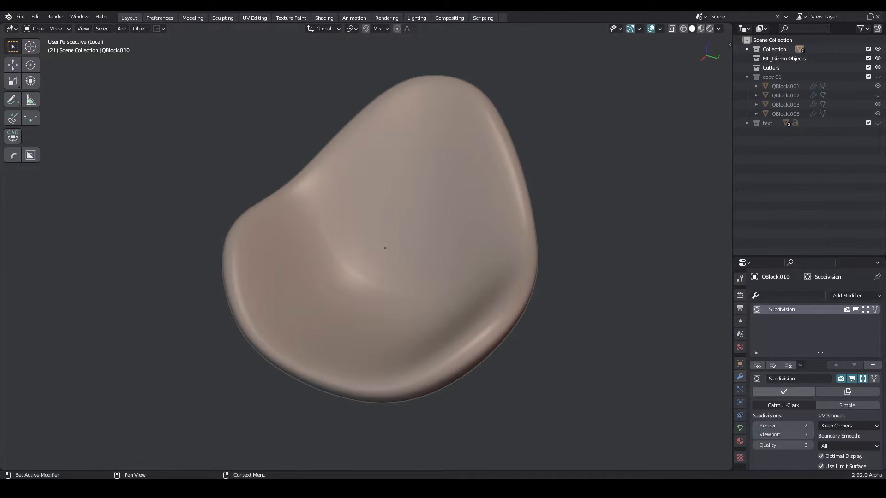
click(783, 391)
- Create a face set from the Edit Mode selection in Sculpt Mode and narrow its two strips with the Mesh Filter
click(47, 28)
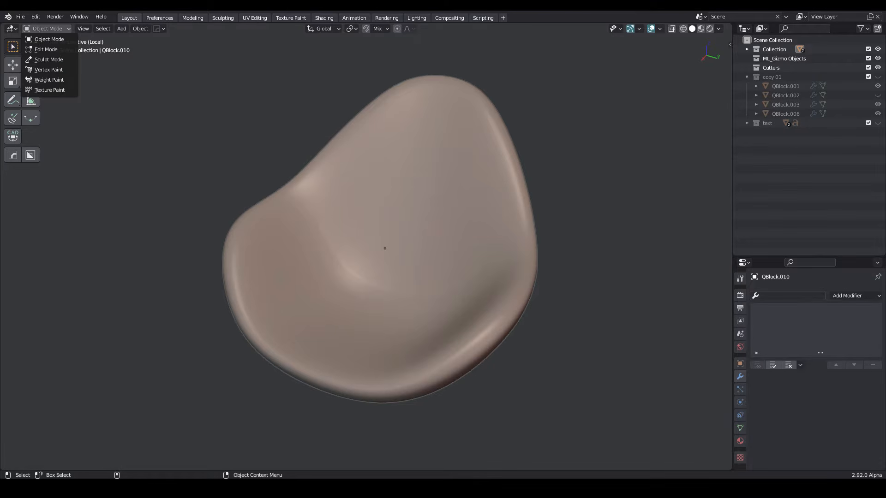
click(49, 59)
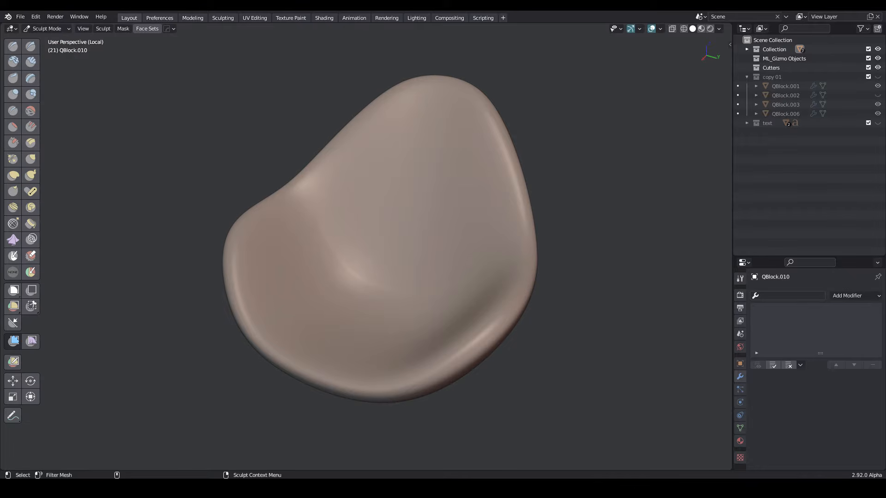
click(147, 28)
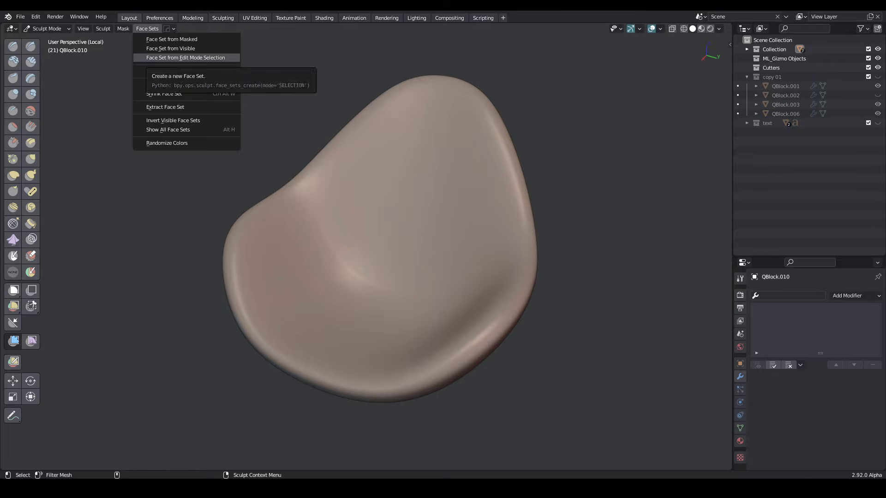
click(159, 57)
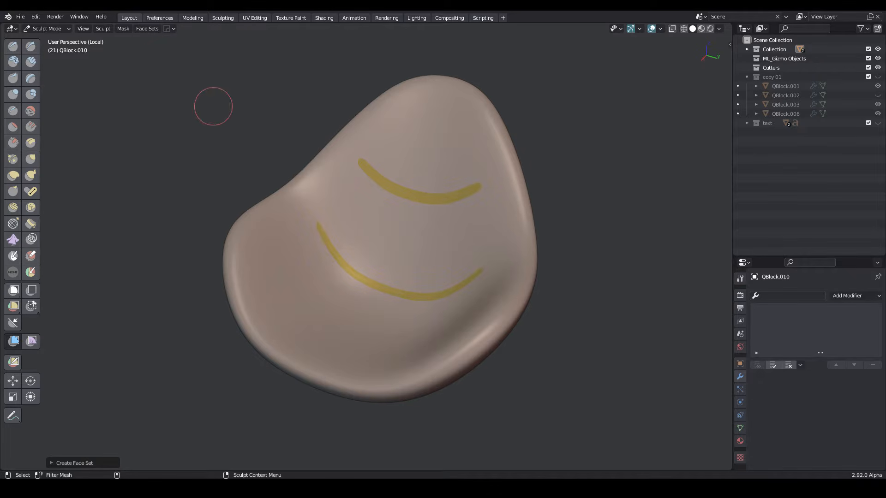
drag(406, 192, 414, 192)
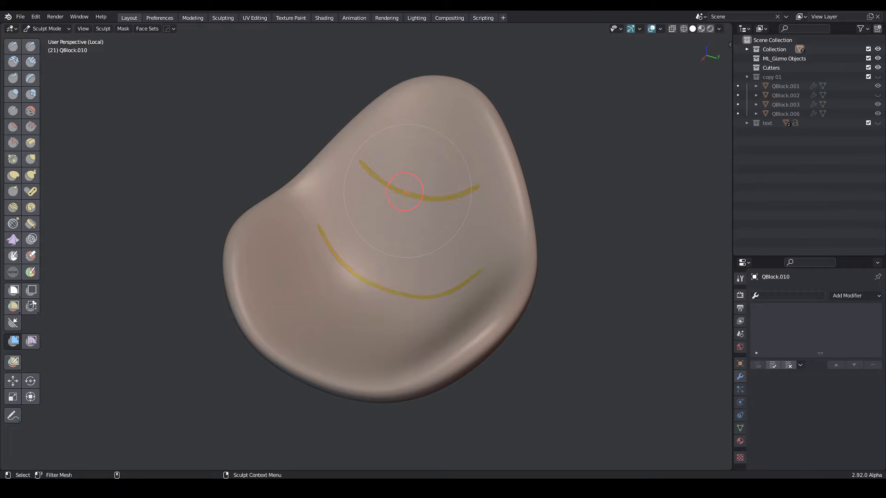
mouse_move(405, 192)
middle_down()
mouse_move(436, 194)
mouse_move(408, 193)
mouse_move(390, 225)
middle_up()
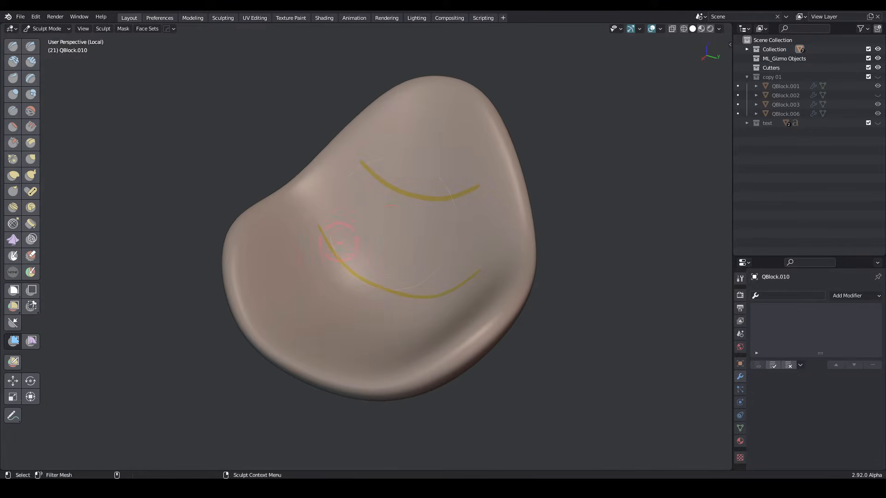
- Inflate the chair into wrinkled upholstery around the two seams using the Cloth Filter of type Inflate with Use Face Sets enabled
click(31, 341)
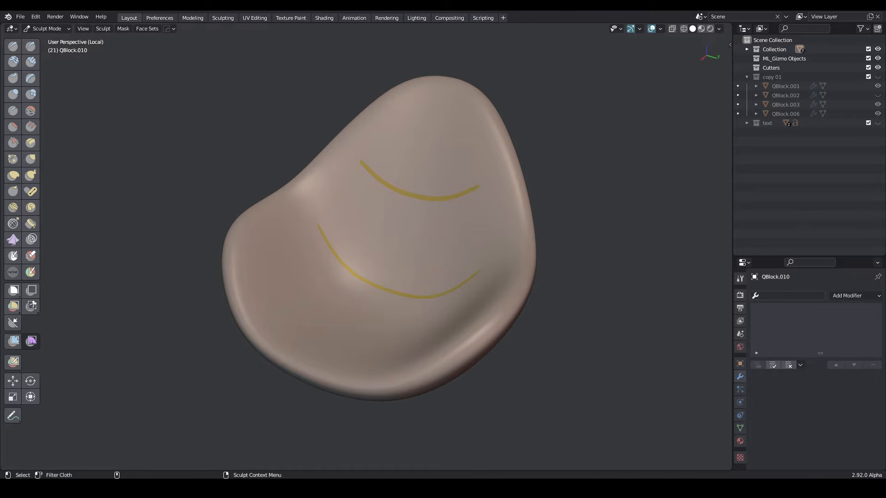
key(n)
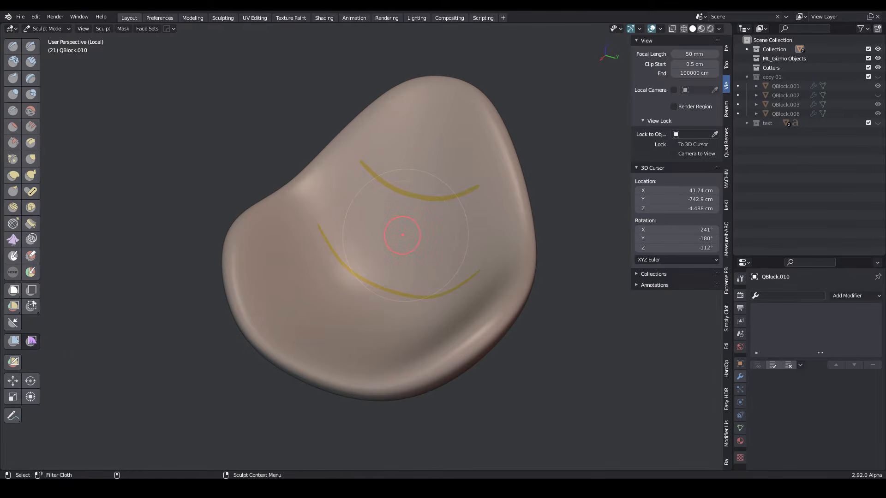
click(726, 66)
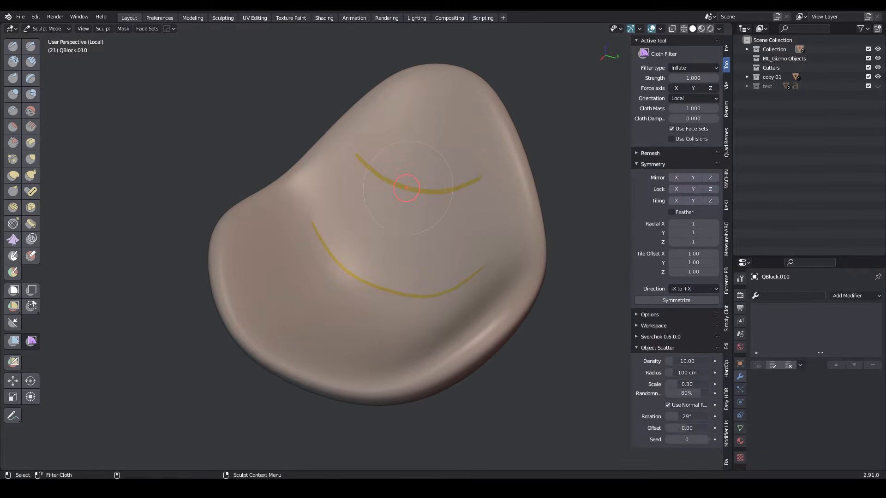
drag(399, 188, 321, 190)
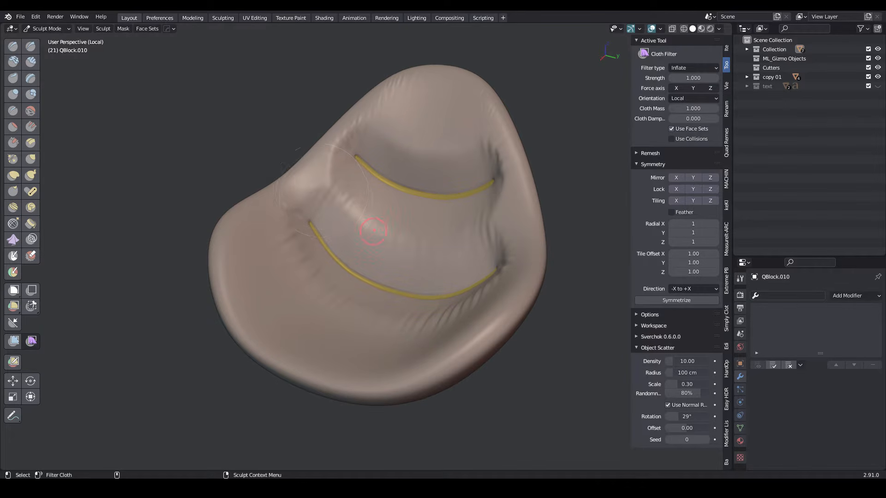
drag(379, 231, 401, 231)
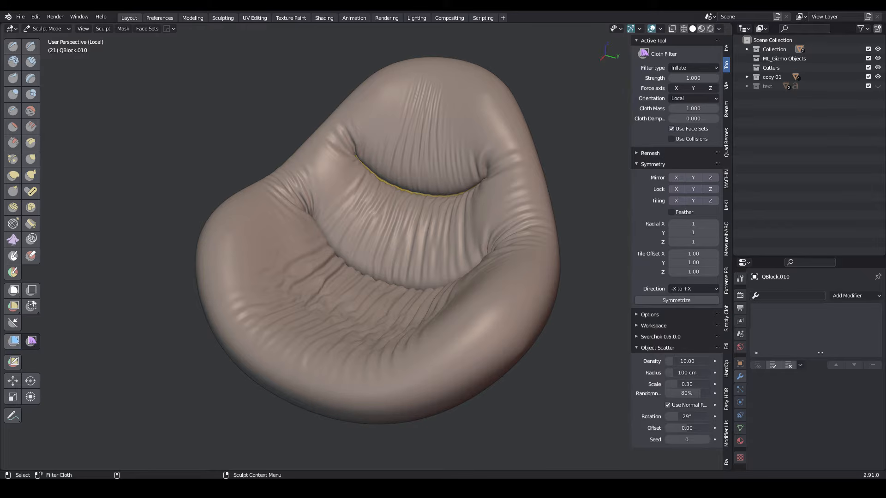
- Soften the upholstery wrinkles with the Mesh Filter set to Surface Smooth and return to Object Mode
click(13, 341)
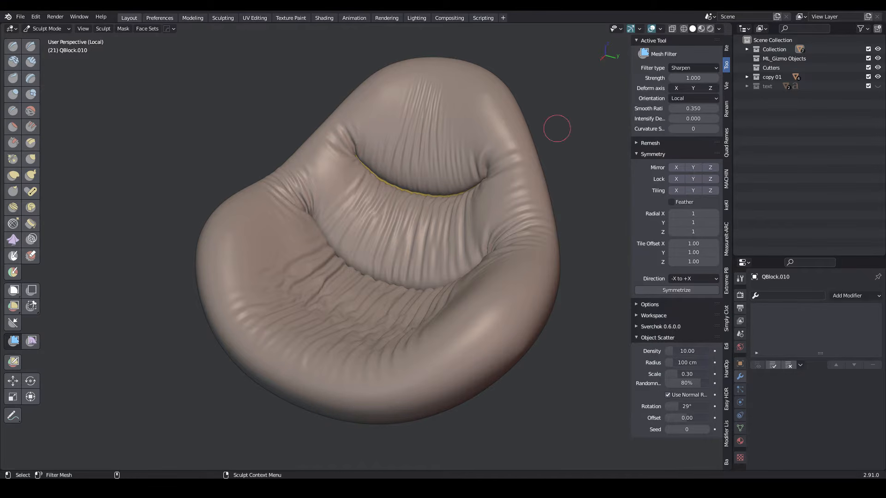
click(694, 68)
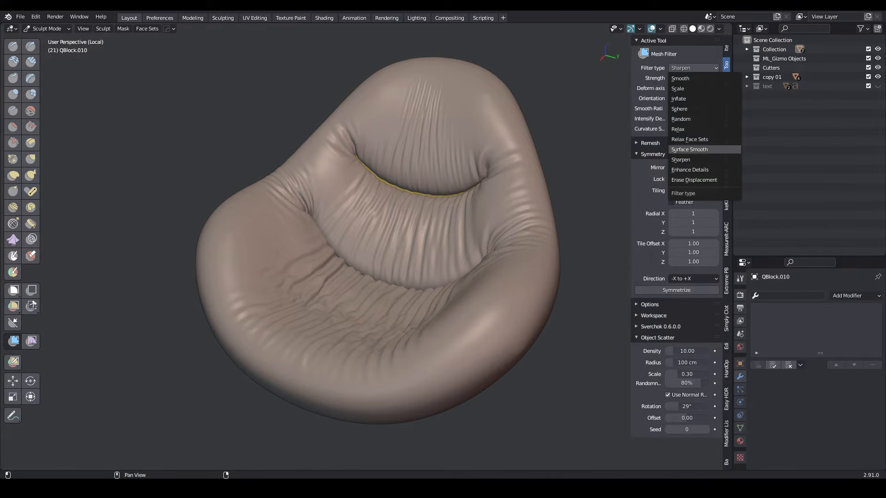
click(690, 149)
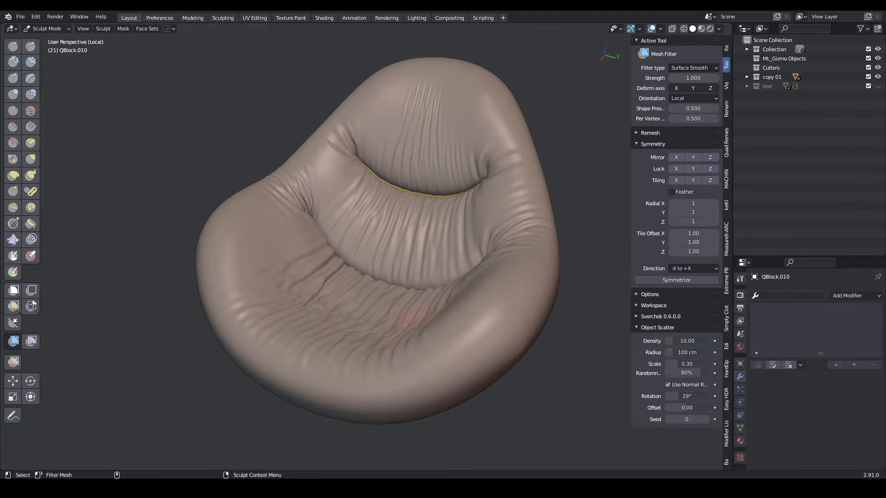
shift+middle_drag(569, 342, 568, 331)
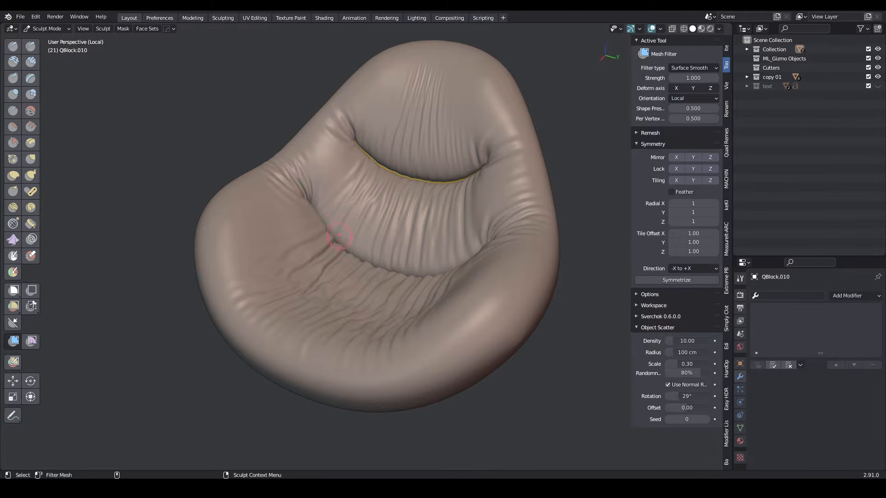
click(46, 29)
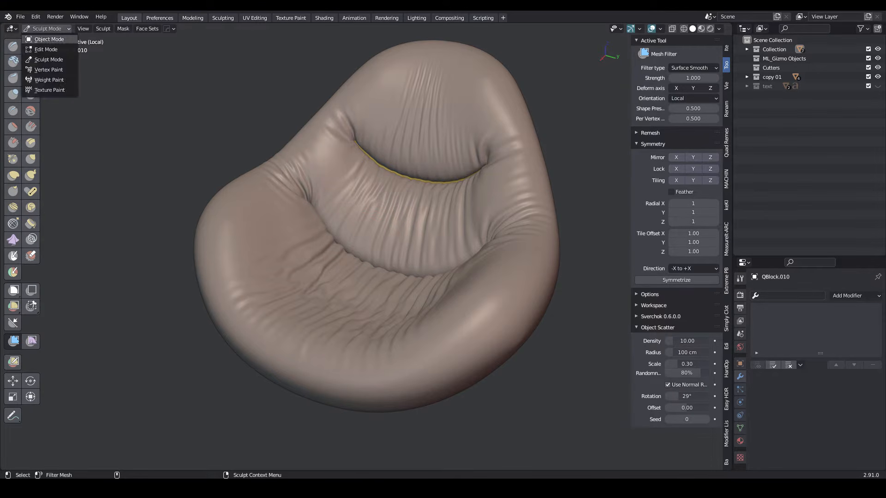
click(46, 39)
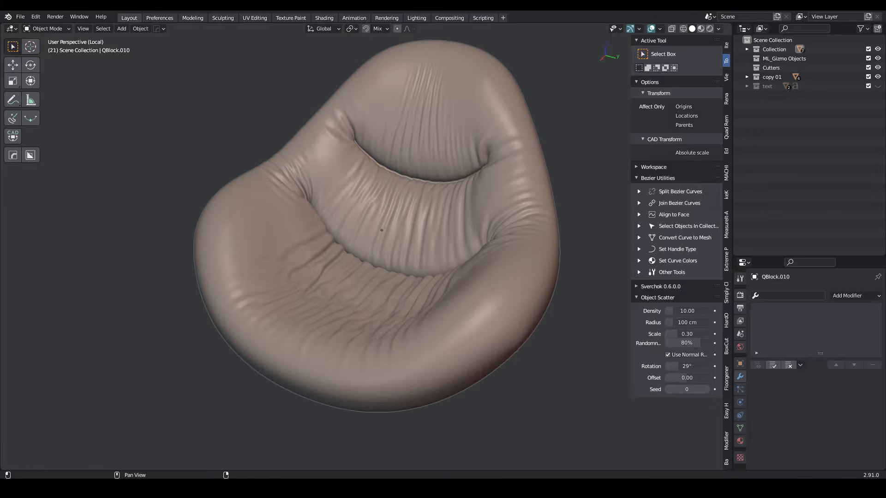
- Switch the viewport shading to the dark metallic matcap with orange highlights and enable Cavity with type Both
click(718, 28)
click(710, 95)
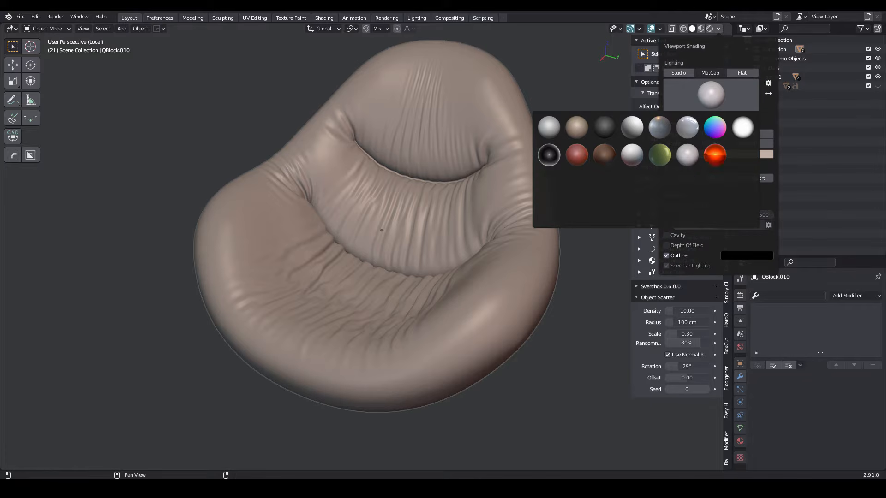
click(662, 127)
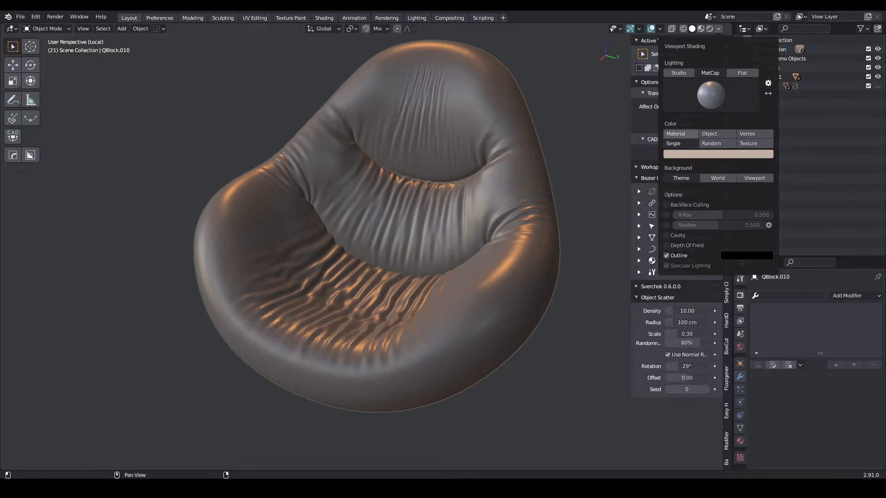
click(666, 236)
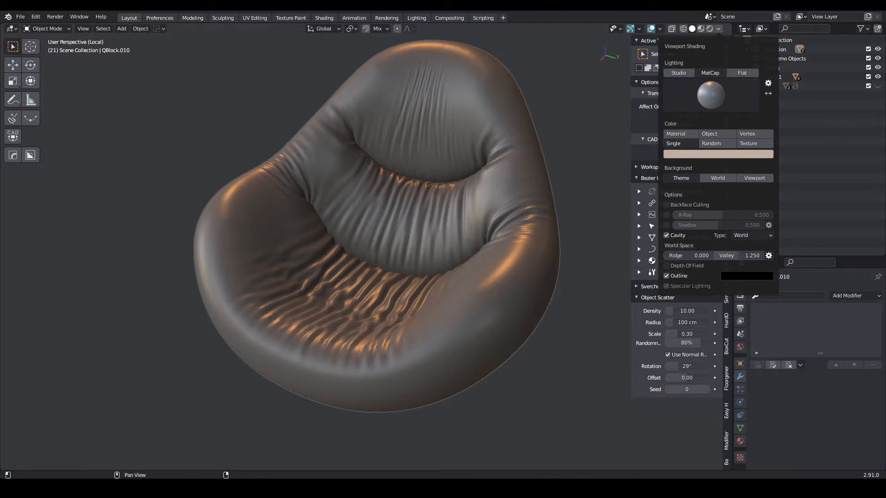
click(751, 235)
click(726, 266)
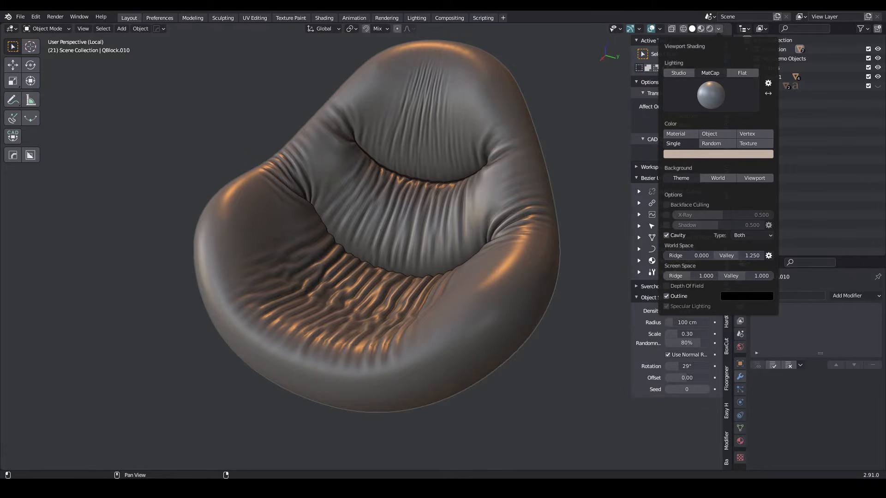
- Add a Smooth modifier to the upholstered chair and set its Repeat to 15
scroll(397, 250, down, 1)
mouse_move(397, 249)
alt+mouse_down()
mouse_move(477, 259)
mouse_move(385, 258)
alt+mouse_up()
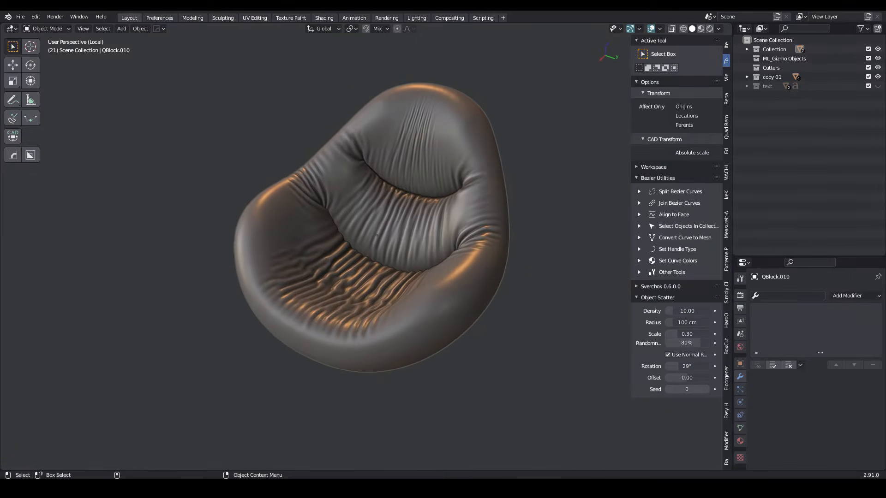
scroll(386, 256, up, 1)
click(855, 296)
click(778, 173)
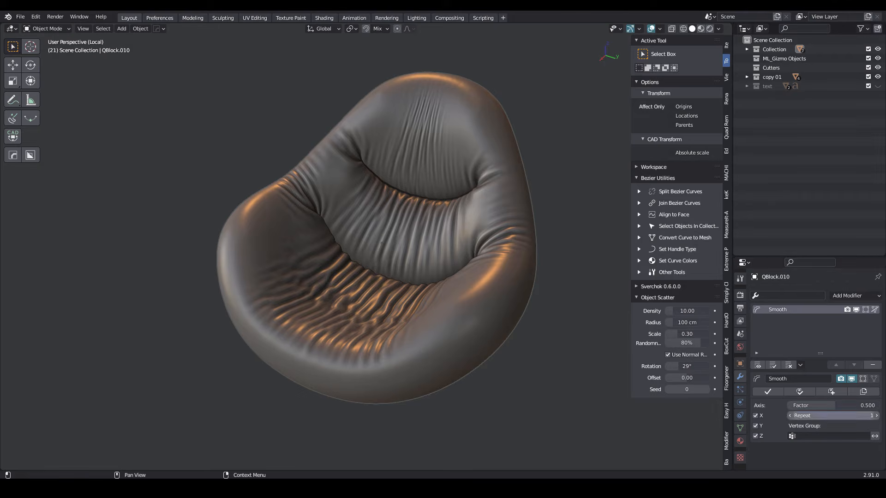
click(831, 416)
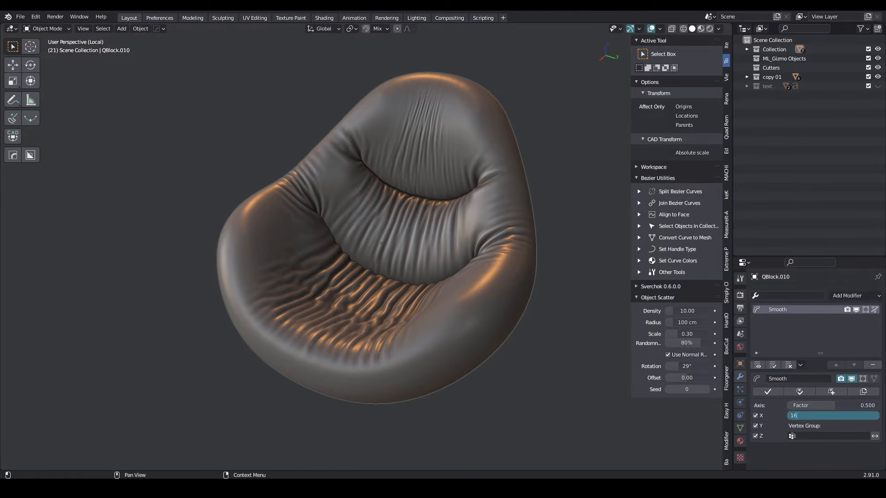
key(Return)
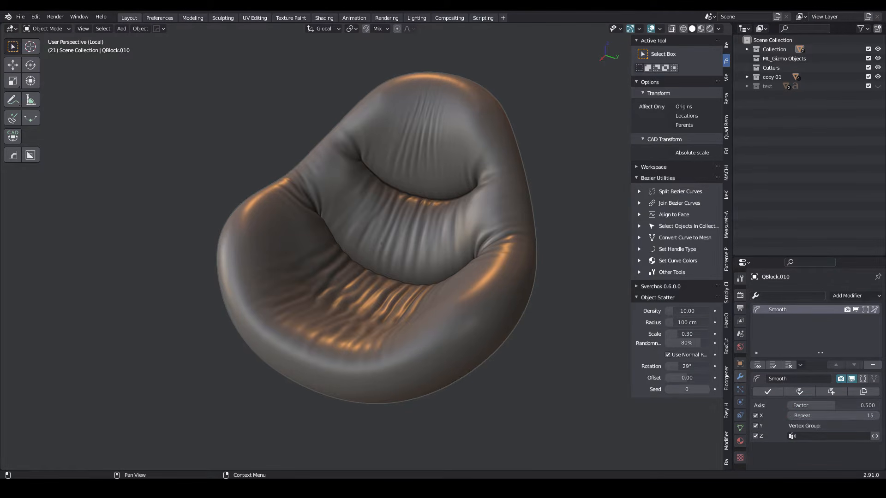
- Clear the upholstered chair from the view and add a mesh cylinder with 6 vertices
middle_drag(381, 243, 374, 264)
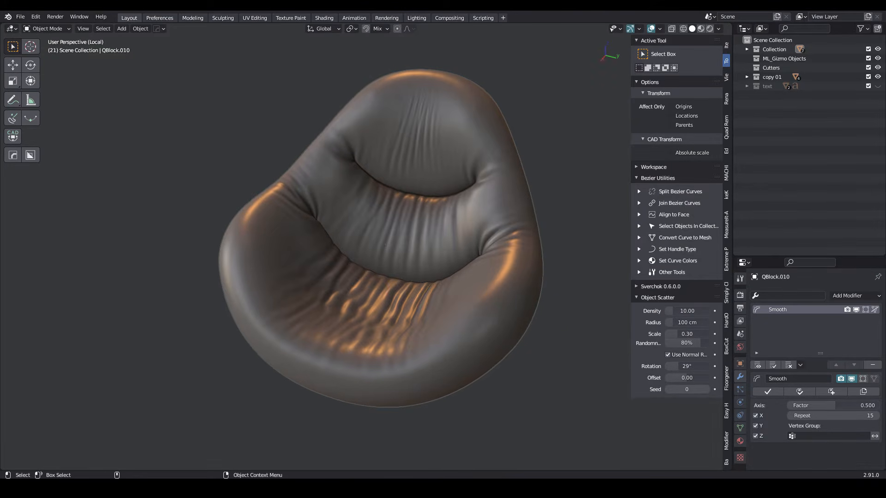
key(Delete)
key(shift+a)
mouse_move(365, 246)
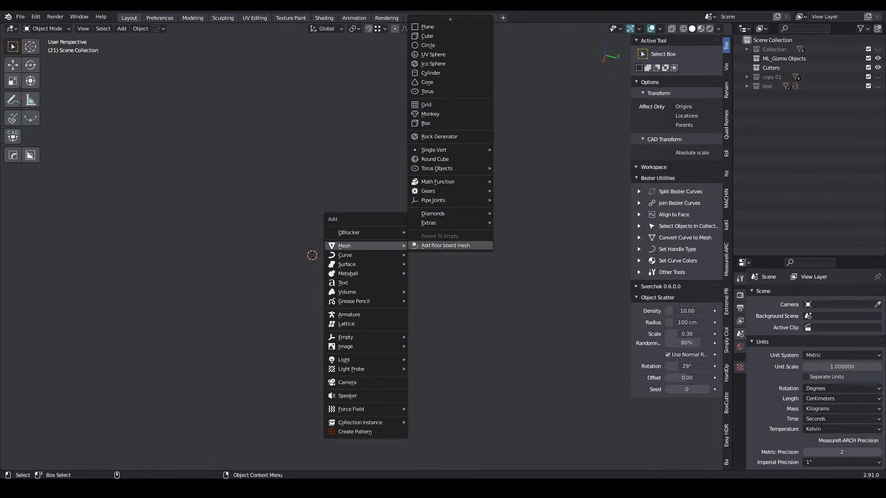
click(430, 73)
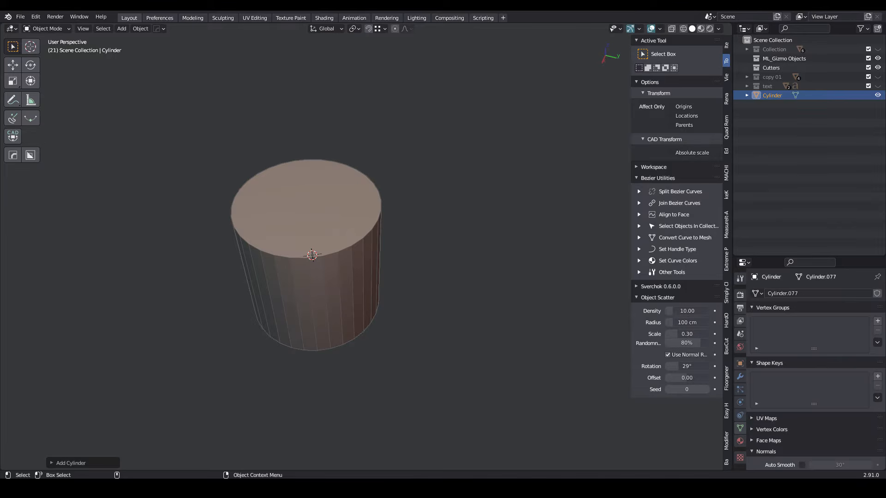
click(71, 461)
double_click(135, 352)
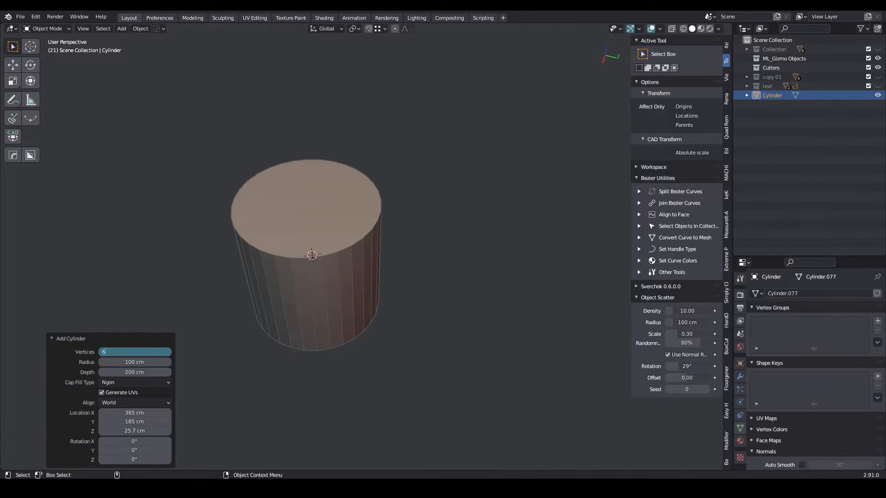
key(Return)
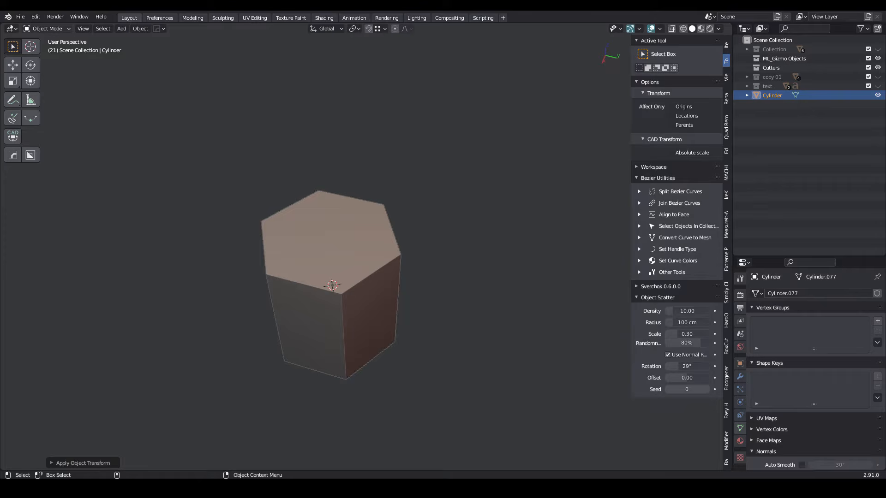
- In Edit Mode, remove every face of the six-sided cylinder except its top hexagon by inverting the face selection
click(46, 28)
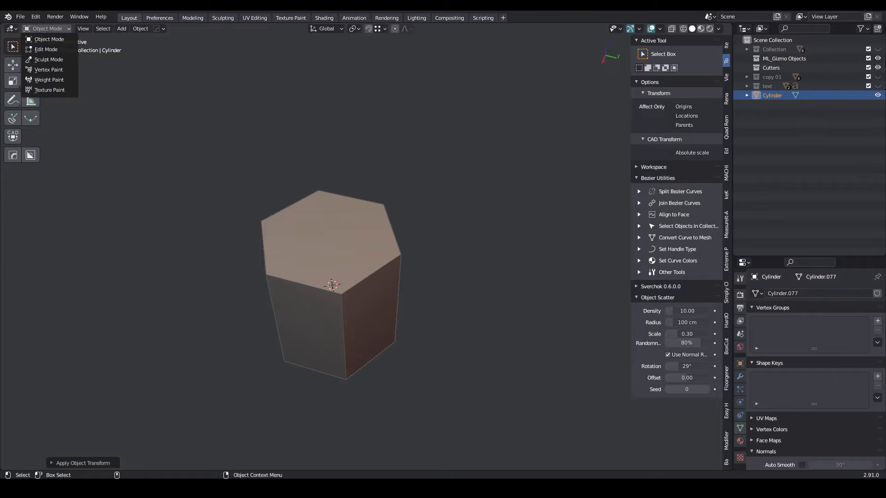
click(47, 40)
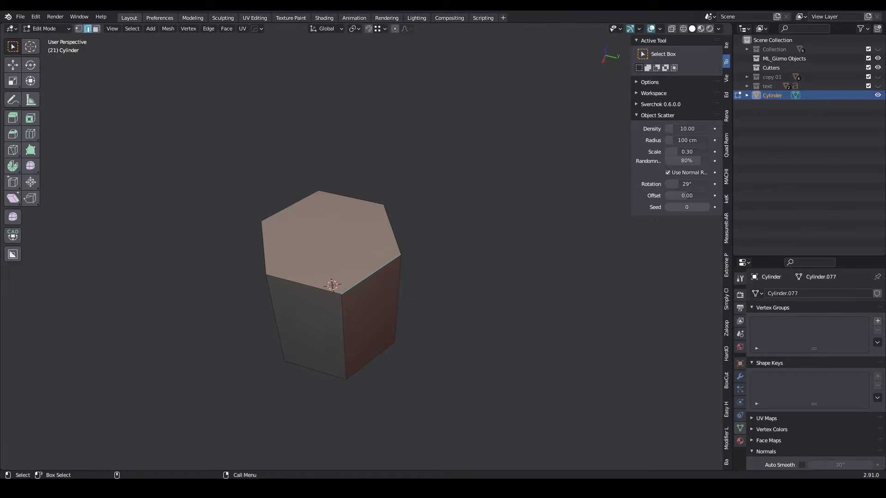
click(96, 29)
click(331, 242)
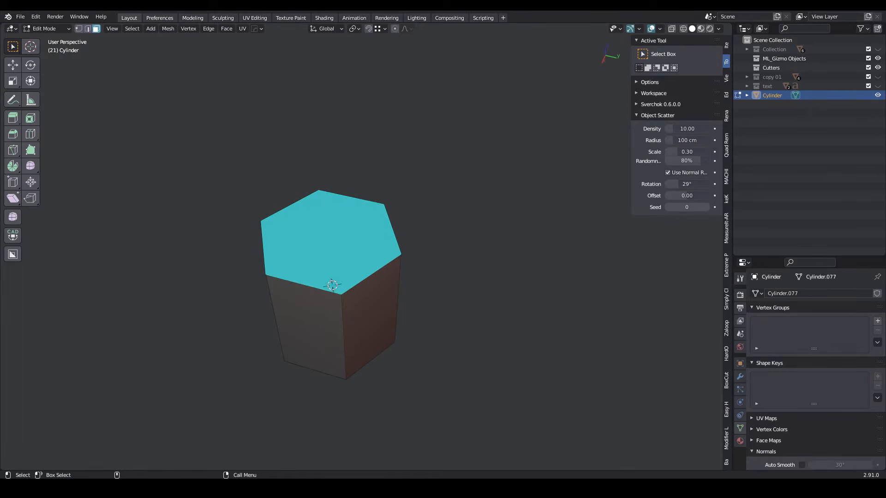
click(132, 28)
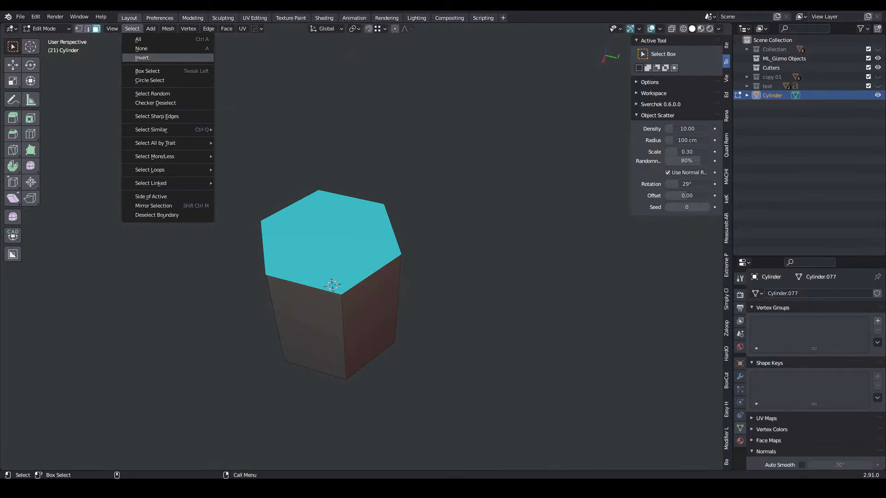
click(142, 57)
key(h)
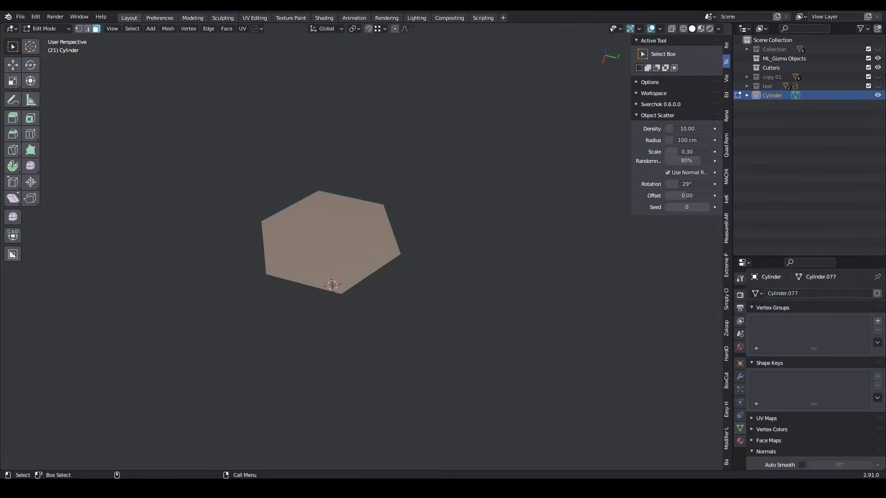
middle_drag(360, 231, 330, 258)
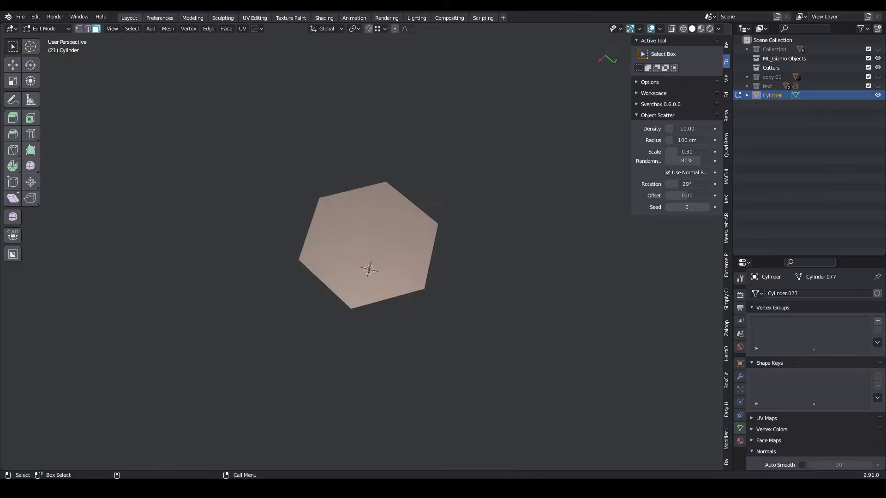
- Inset the hexagon face and collapse the inner face into a single centre point, dividing the hexagon into six triangles
key(a)
middle_drag(369, 230, 320, 256)
right_click(355, 316)
click(346, 321)
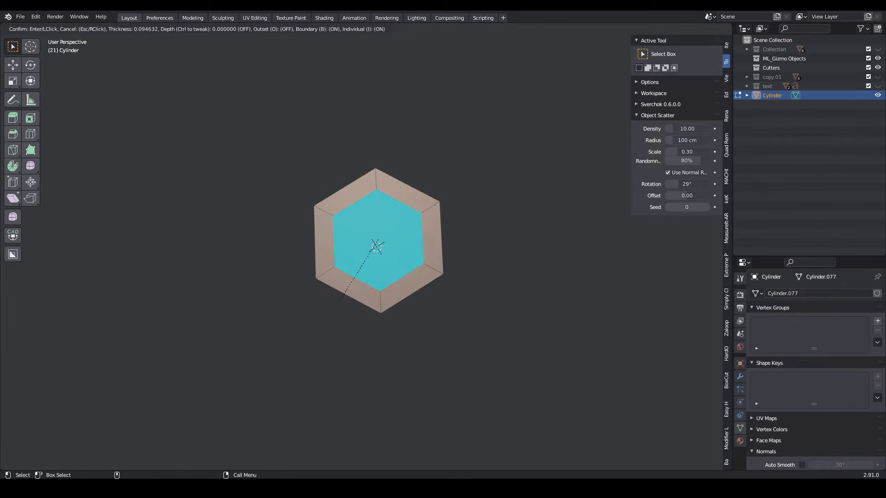
click(340, 294)
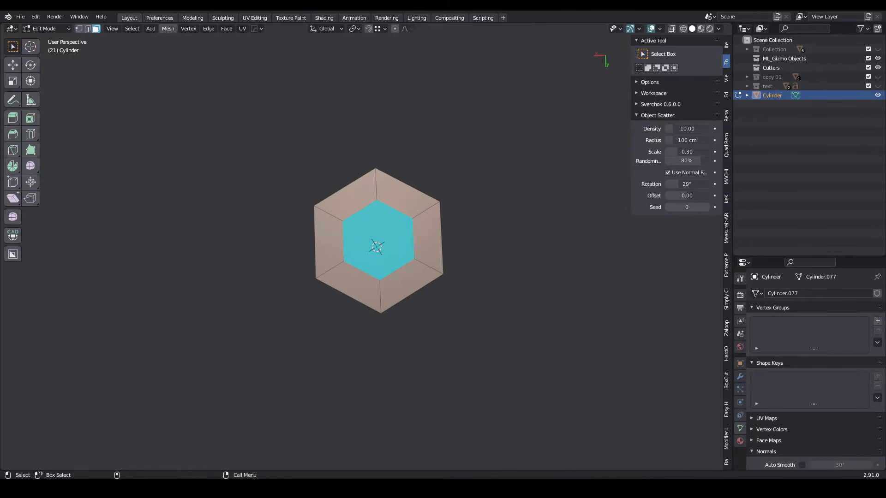
click(168, 29)
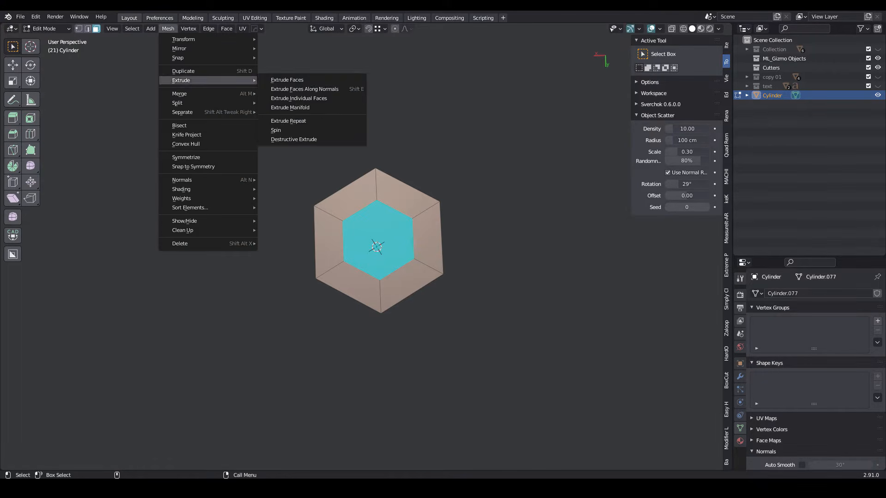
mouse_move(185, 94)
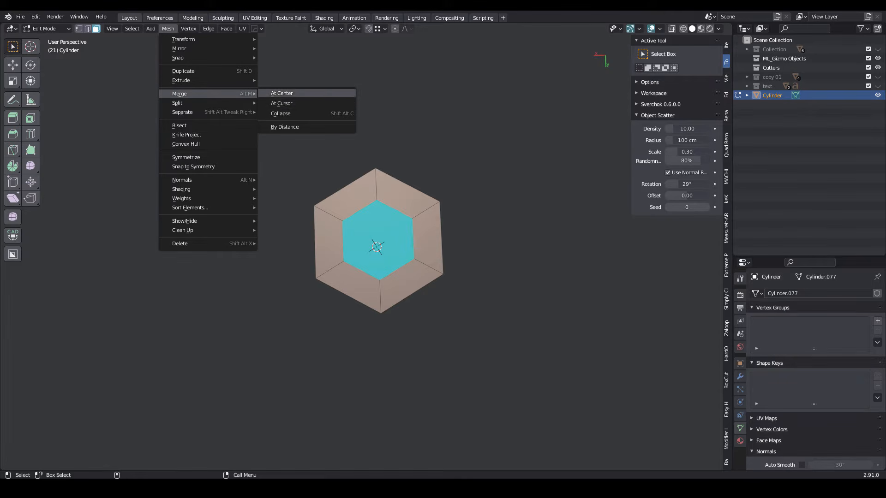
click(282, 114)
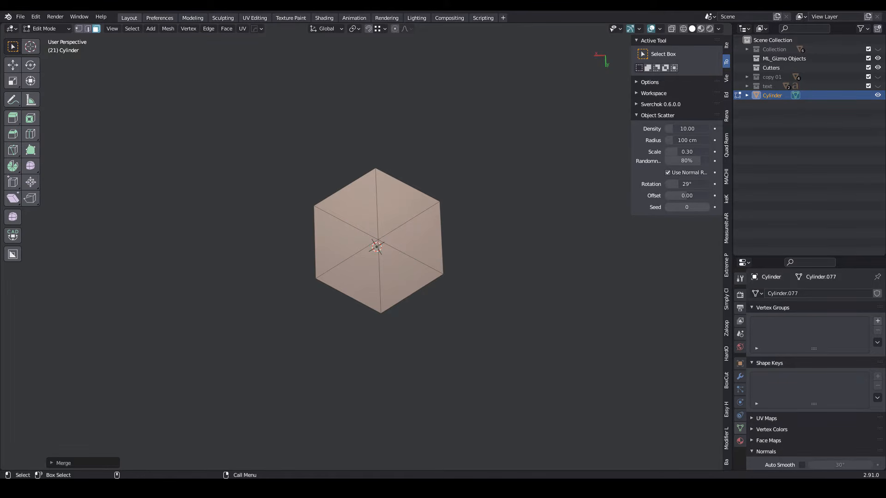
- Dissolve three alternating spoke edges of the hexagon with Limited Dissolve to leave three rhombi, and return to Object Mode
key(2)
click(380, 282)
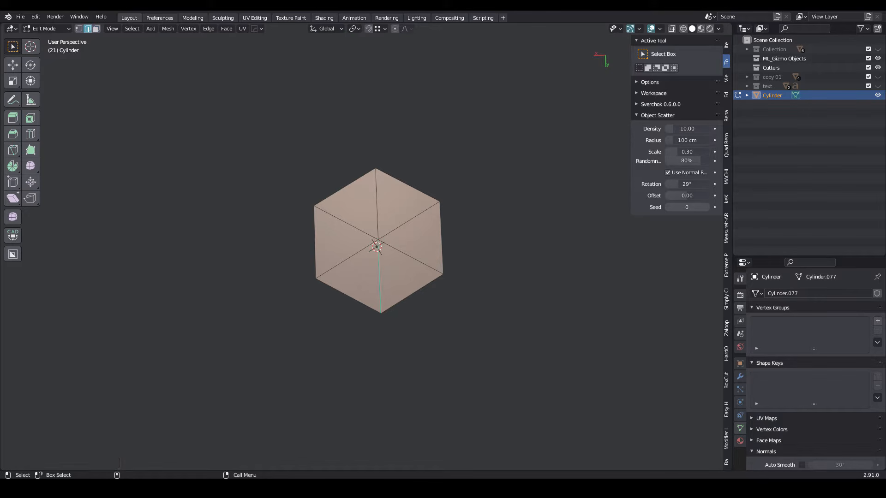
shift+click(347, 224)
shift+click(409, 221)
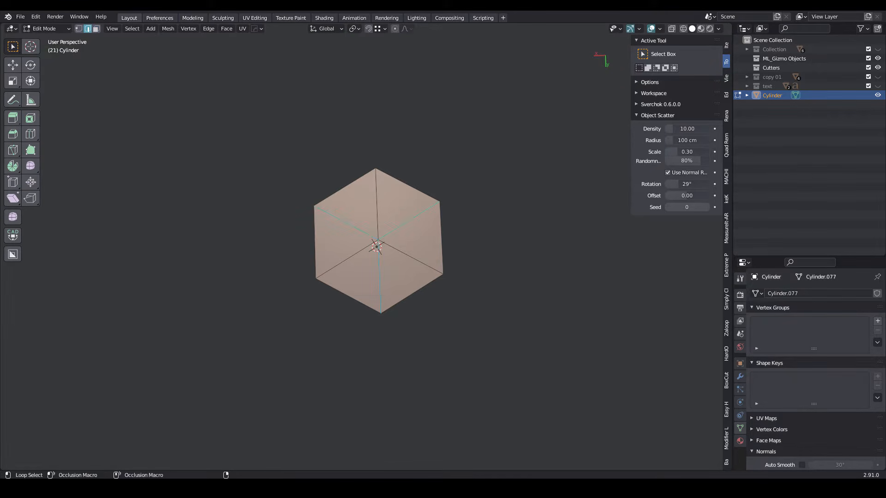
key(x)
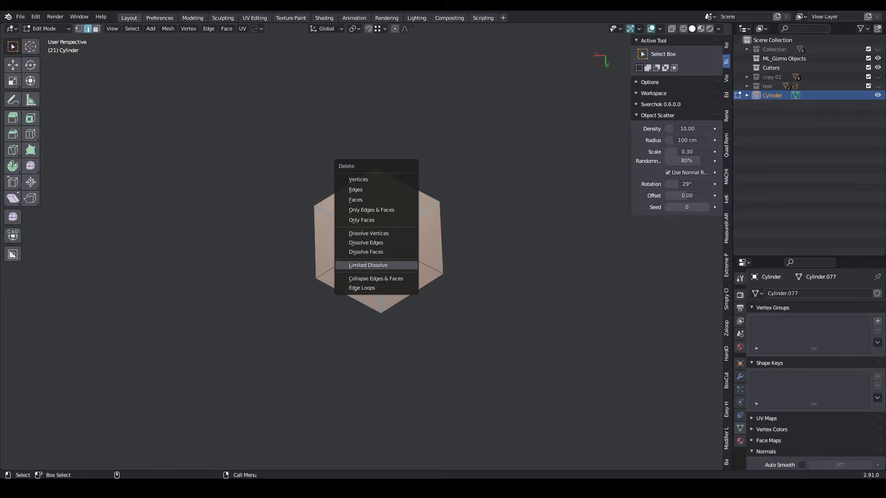
click(376, 265)
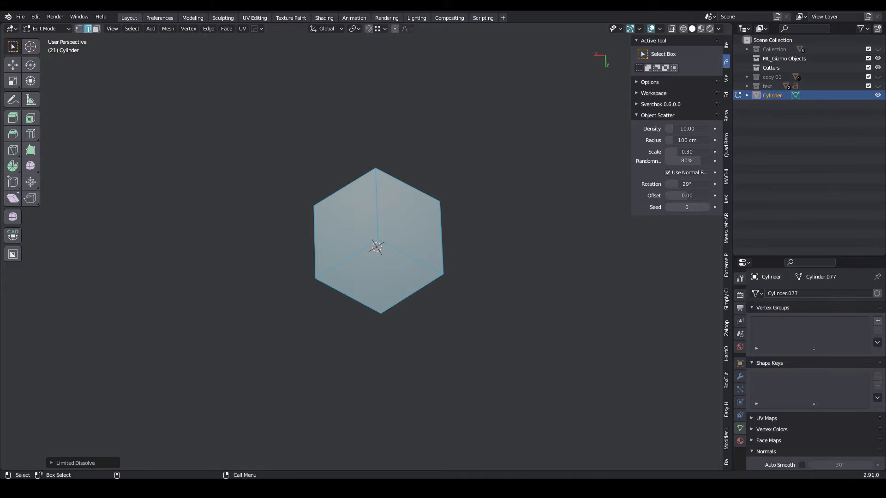
key(alt+a)
click(46, 28)
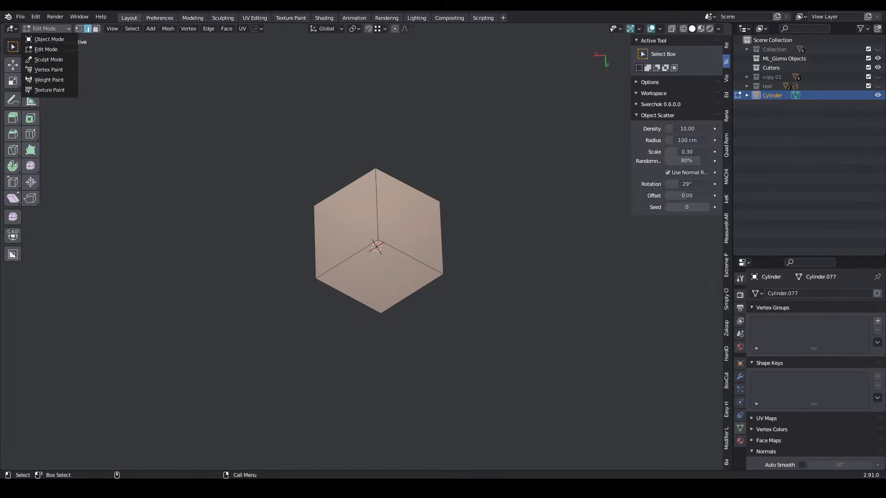
click(47, 40)
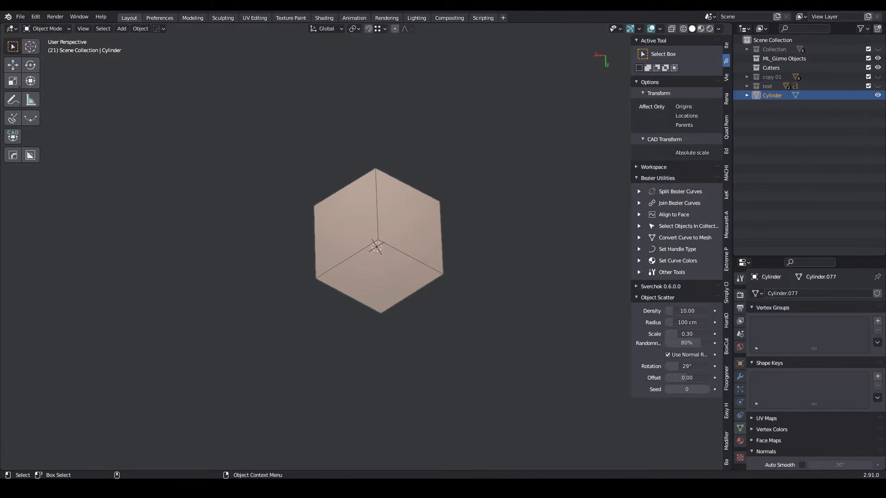
- Move the hexagon tile's origin to its upper-left corner using Affect Only Origins, and turn that option off again
middle_drag(240, 199, 236, 199)
scroll(236, 198, down, 3)
key(ctrl+period)
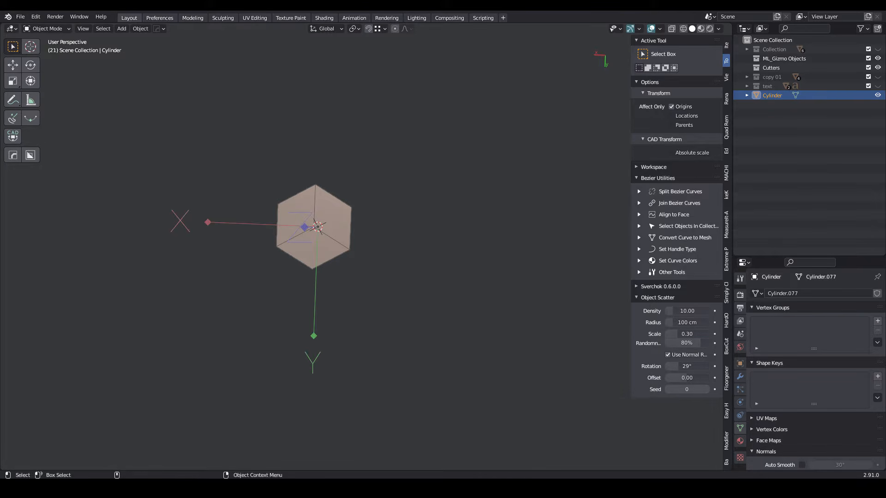
key(g)
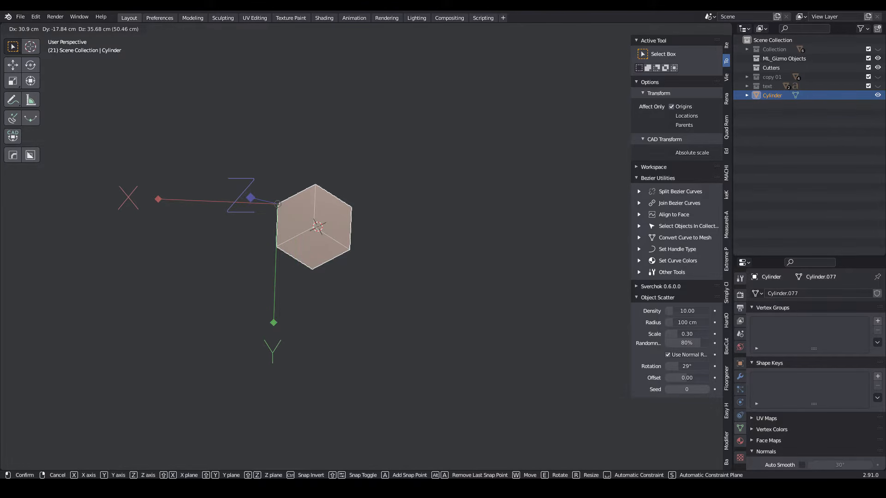
click(278, 205)
key(ctrl+period)
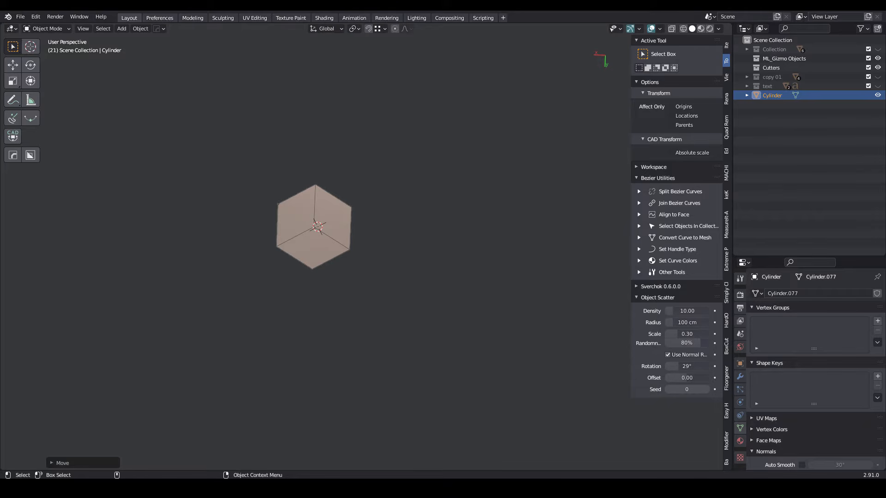
- Duplicate the hexagon tile snapped against its right edge and repeat the duplication three times to form a row of five
click(381, 29)
key(shift+d)
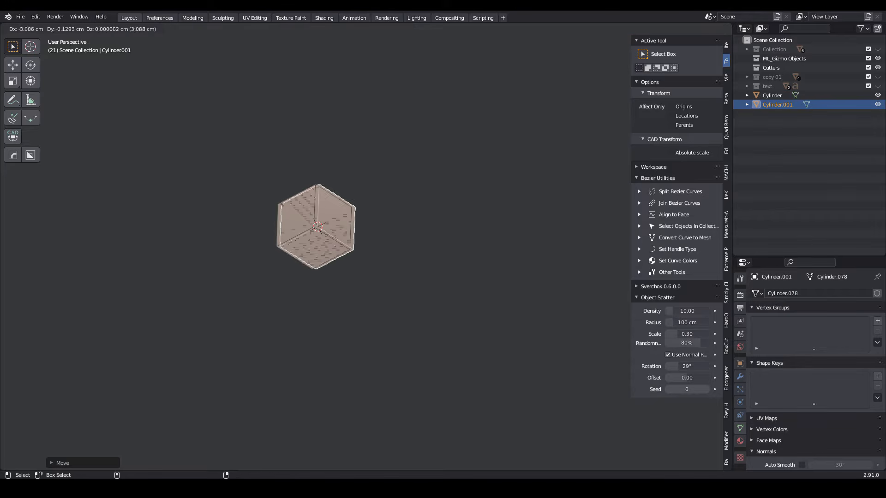
key(Return)
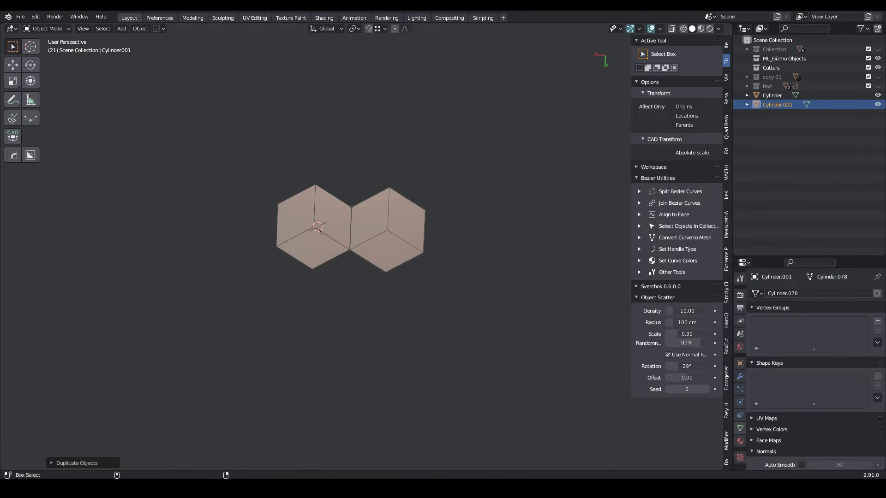
key(shift+r)
key(shift+r)
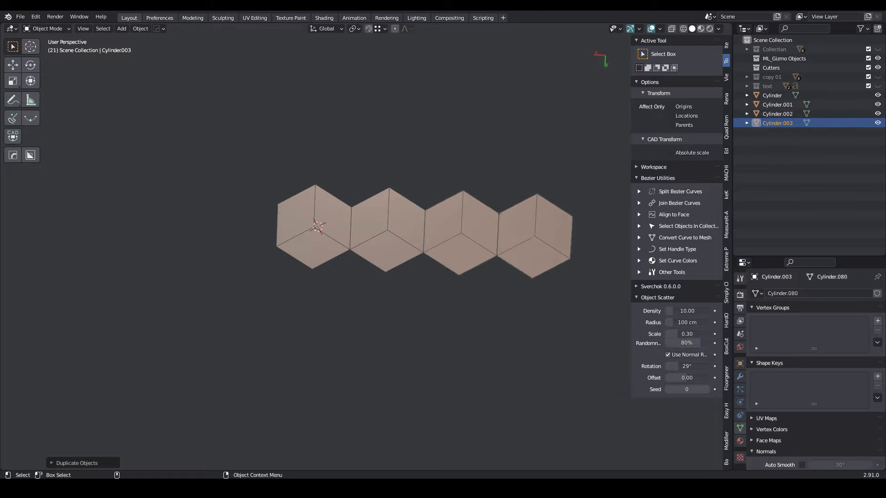
key(shift+r)
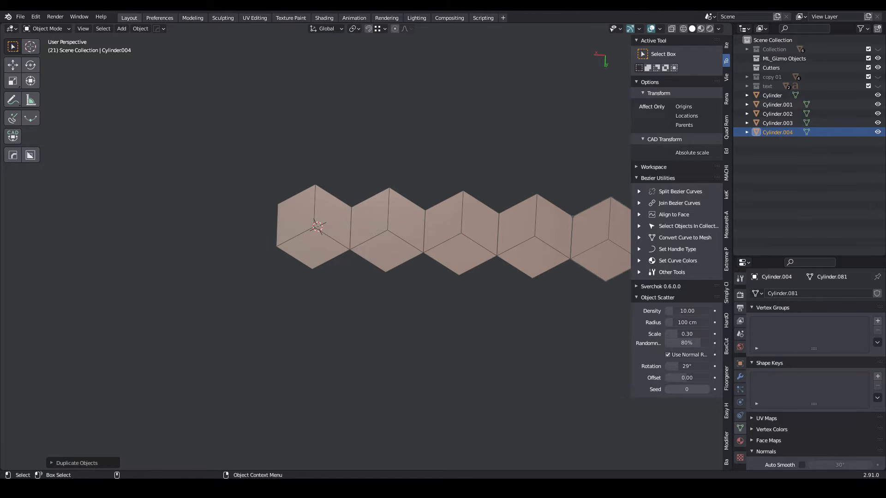
- Select all five hexagon tiles and duplicate them as a second row nested below, offset by half a tile
shift+middle_drag(416, 231, 356, 224)
click(258, 216)
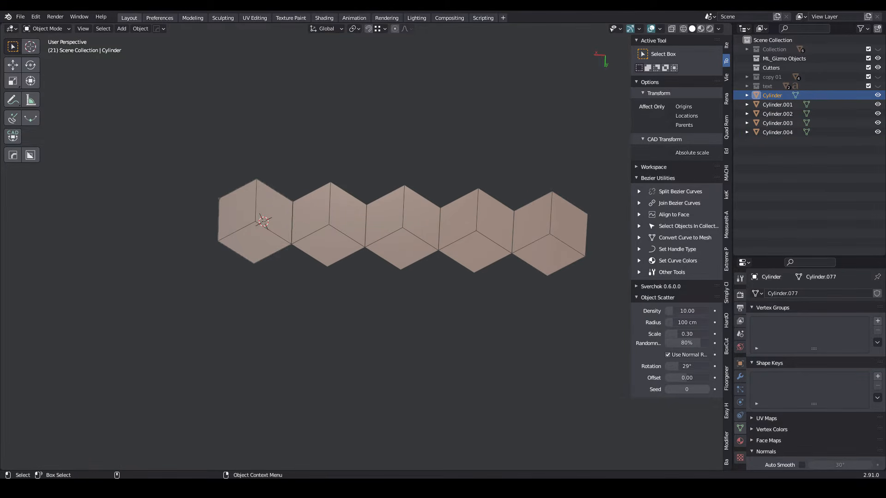
shift+drag(278, 241, 527, 276)
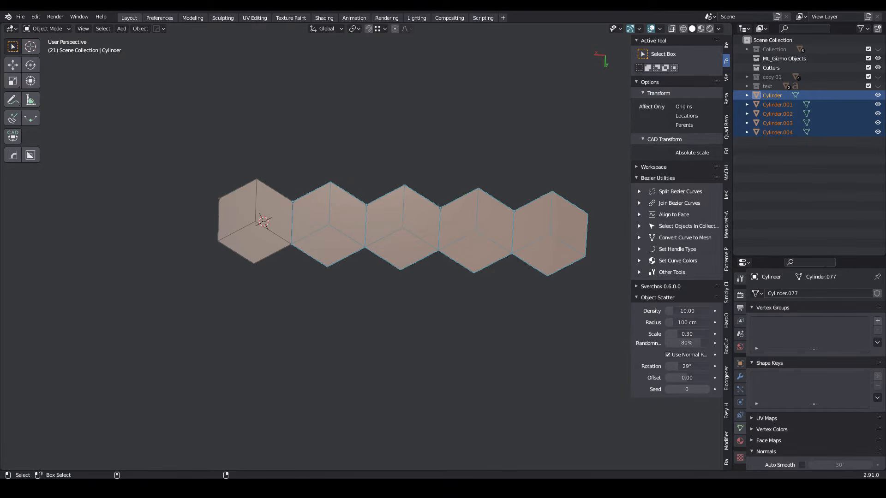
key(shift+d)
click(254, 264)
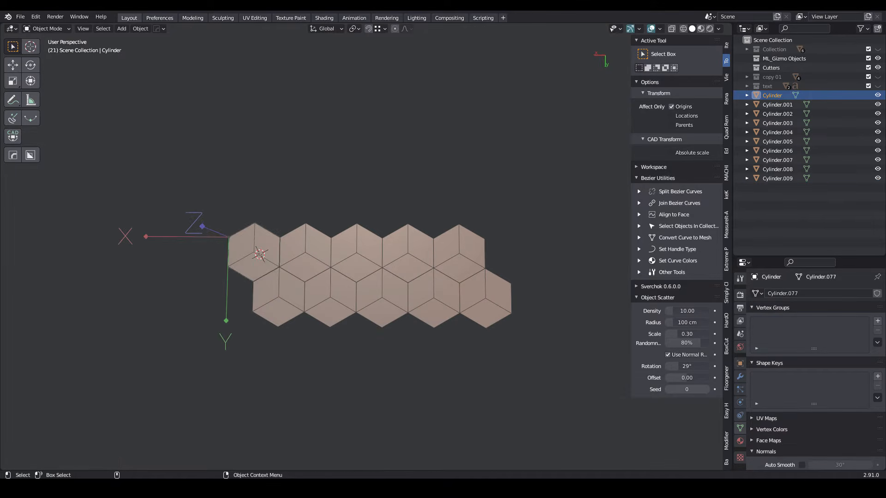
- Move the first tile's origin to its top corner and duplicate both rows directly below to make four interlocking rows
key(g)
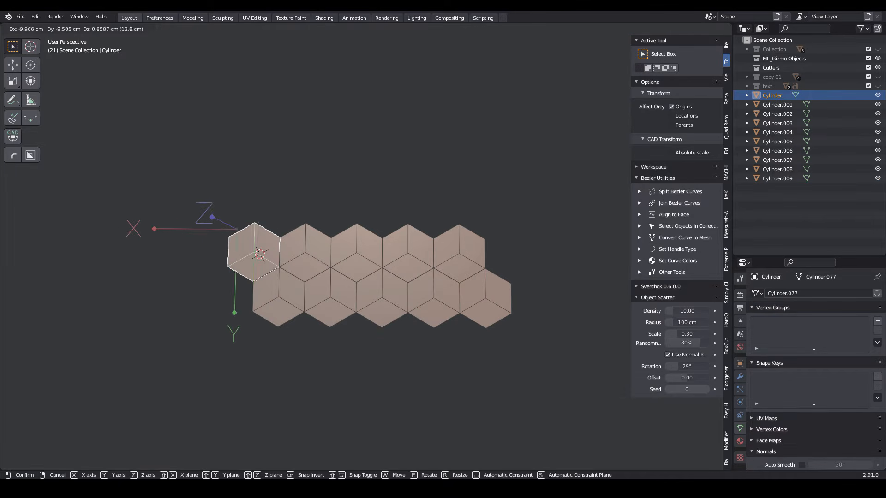
click(254, 223)
drag(217, 196, 524, 355)
key(shift+d)
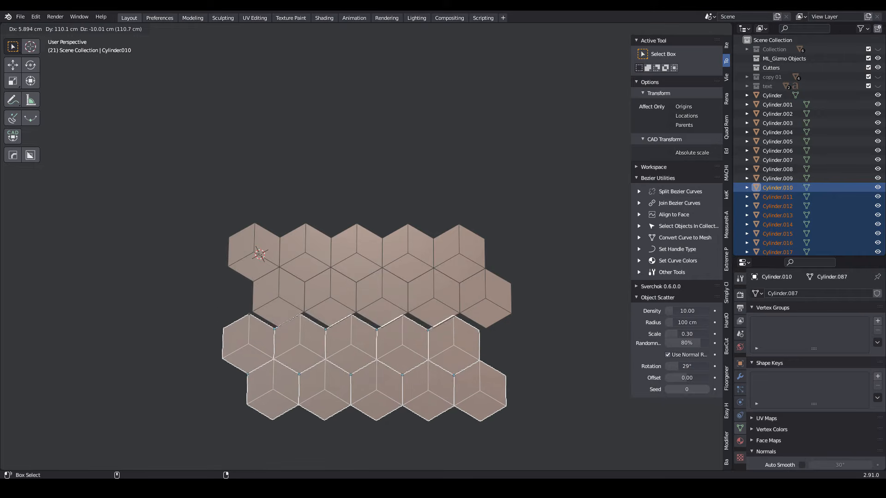
key(Return)
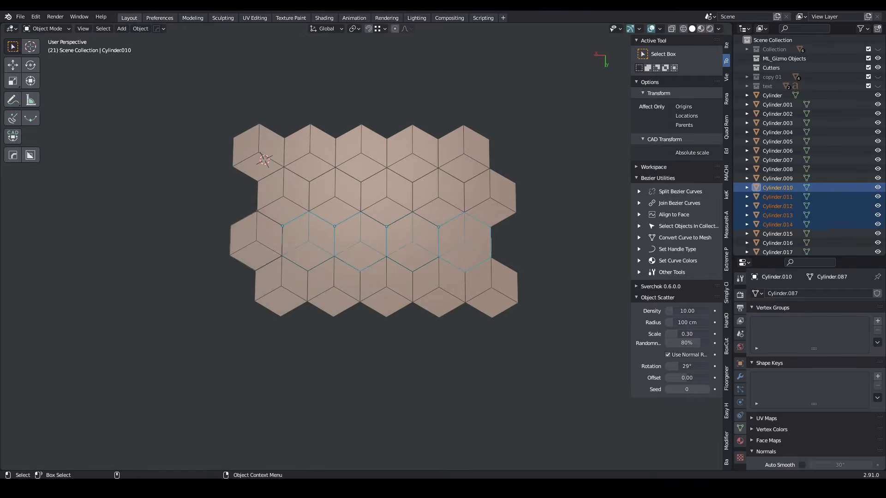
- Duplicate the lower two hexagon rows directly below, snapped so they interlock with the existing four rows
key(ctrl+z)
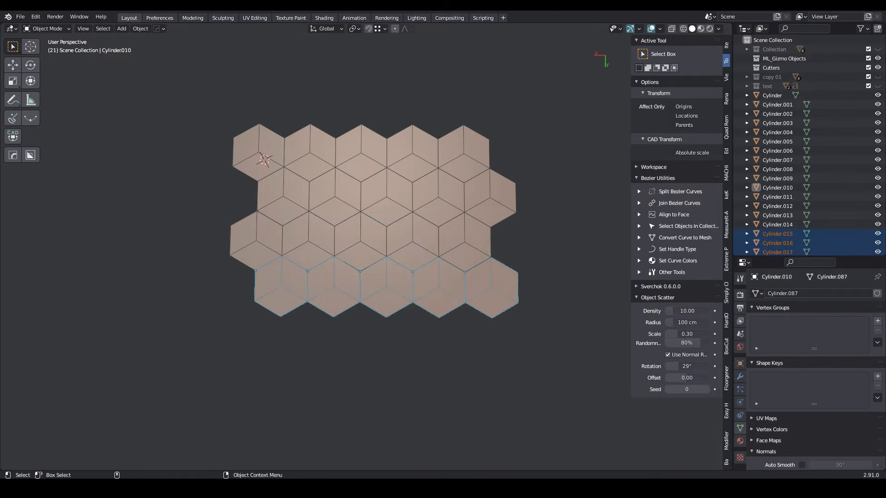
key(ctrl+z)
key(shift+d)
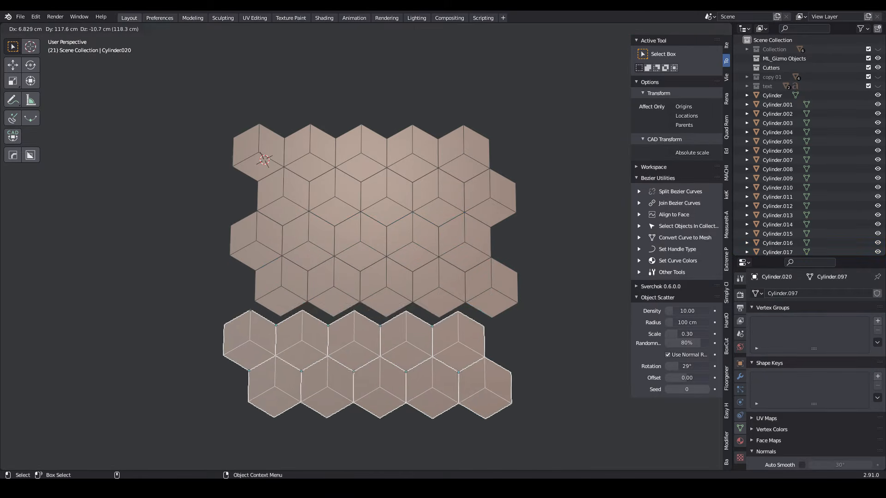
key(Return)
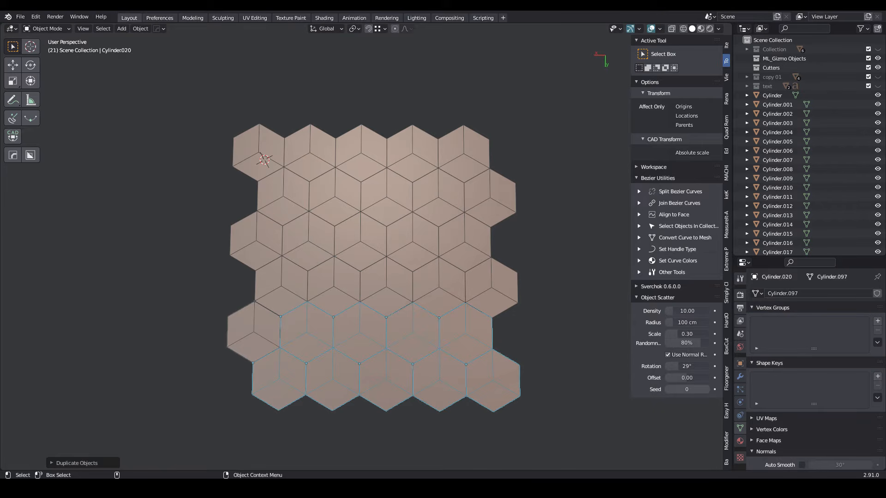
- Delete the bottom hexagon row and the overhanging end tiles of the second and fourth rows
drag(238, 435, 515, 399)
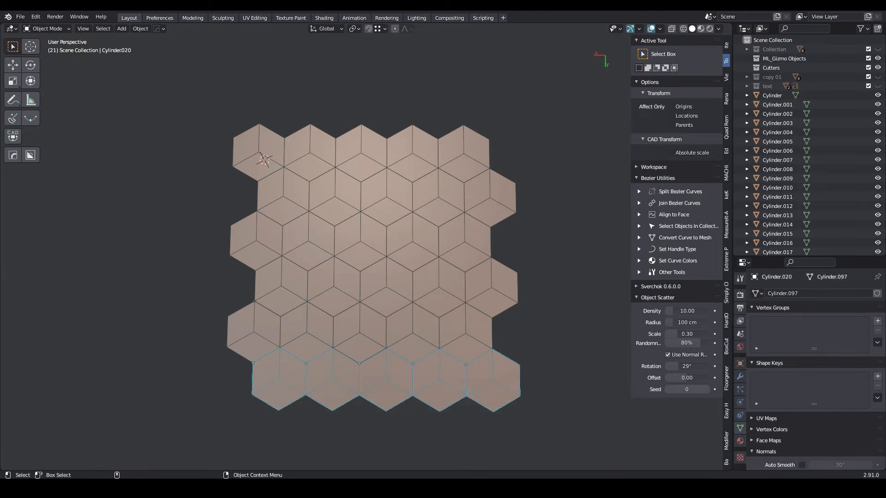
key(Delete)
drag(541, 189, 507, 277)
key(Delete)
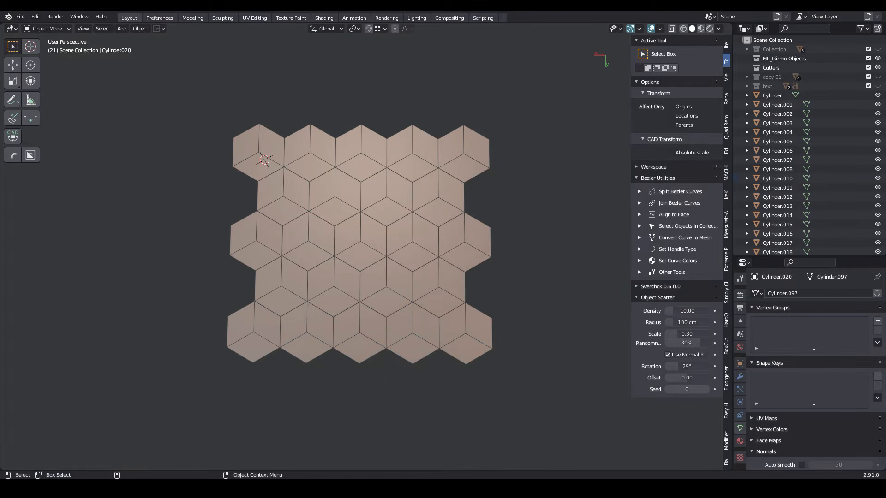
- Delete the four corner tiles so the pattern has a roughly hexagonal outline
click(465, 333)
shift+click(259, 153)
shift+click(253, 332)
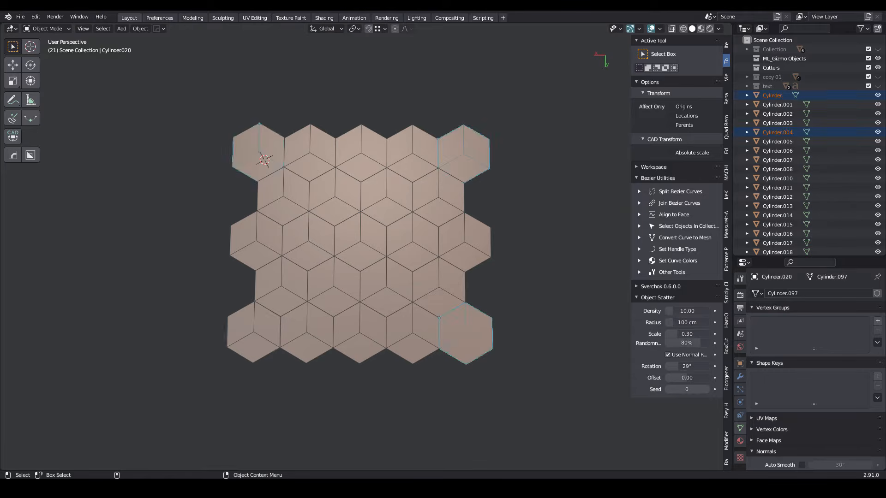
key(Delete)
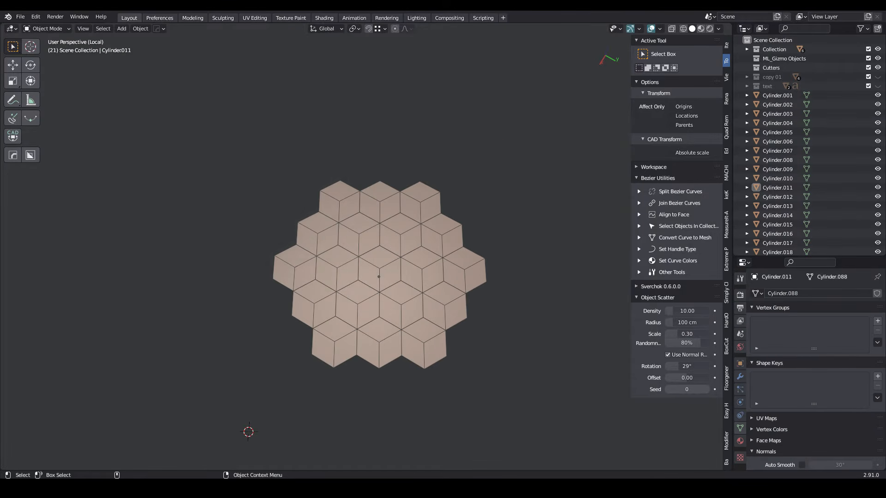
- Select all remaining hexagon tiles and join them into one object
drag(229, 164, 485, 396)
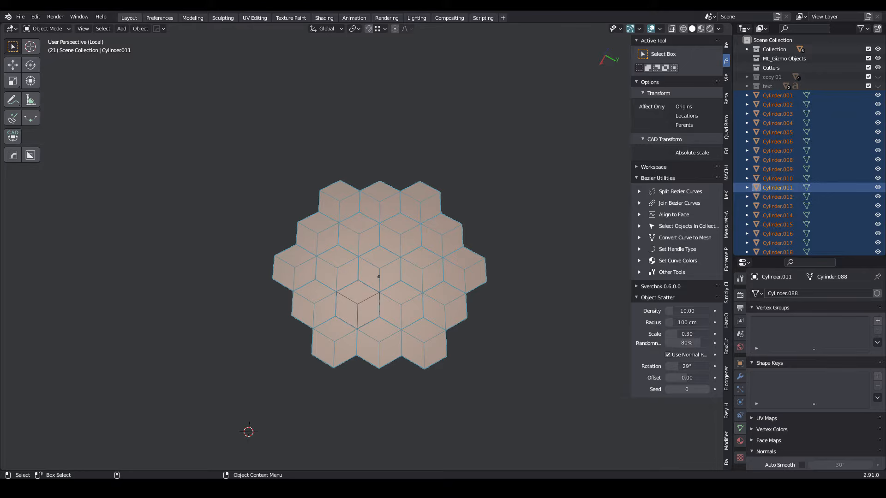
click(140, 29)
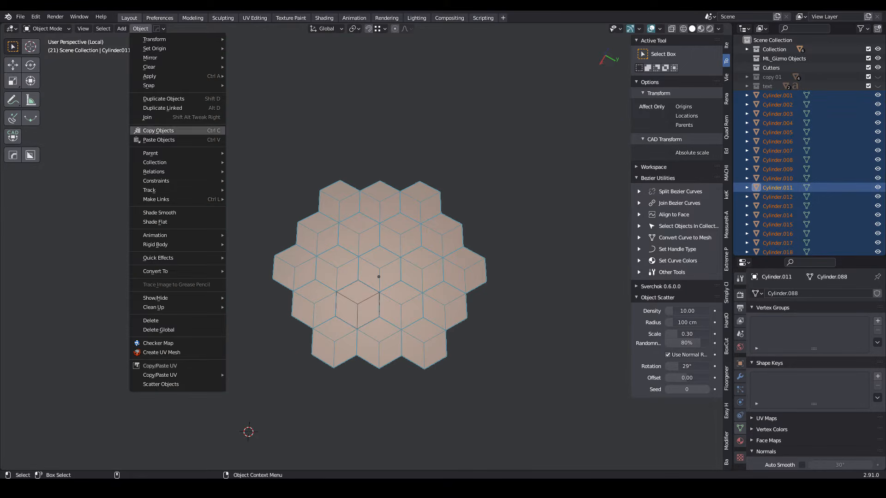
click(152, 118)
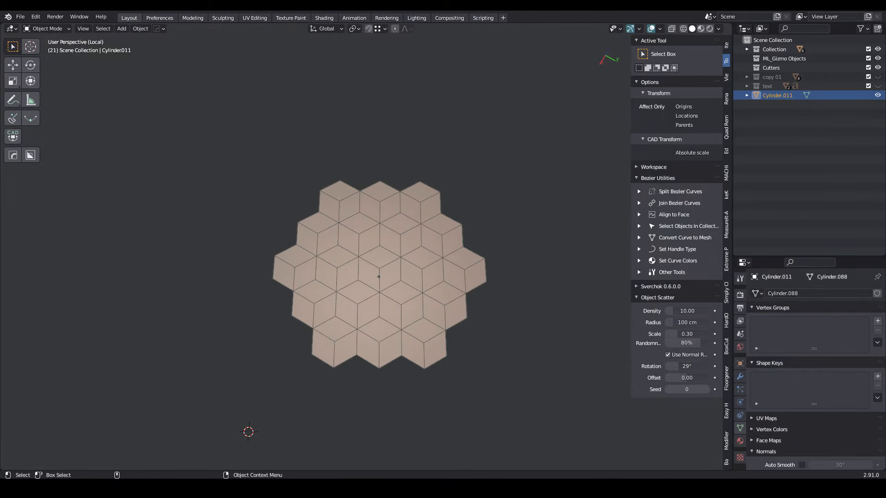
- Enter Edit Mode on the joined pattern, select all vertices and merge them by distance
click(47, 29)
click(46, 49)
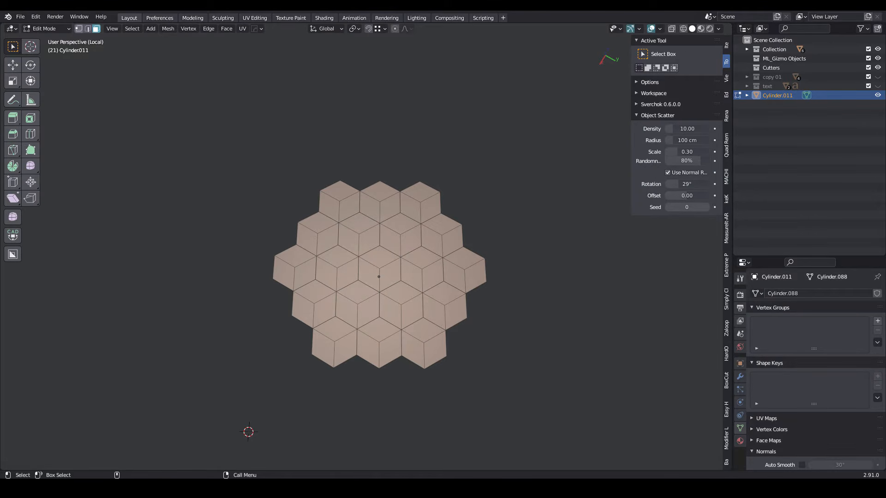
key(1)
key(a)
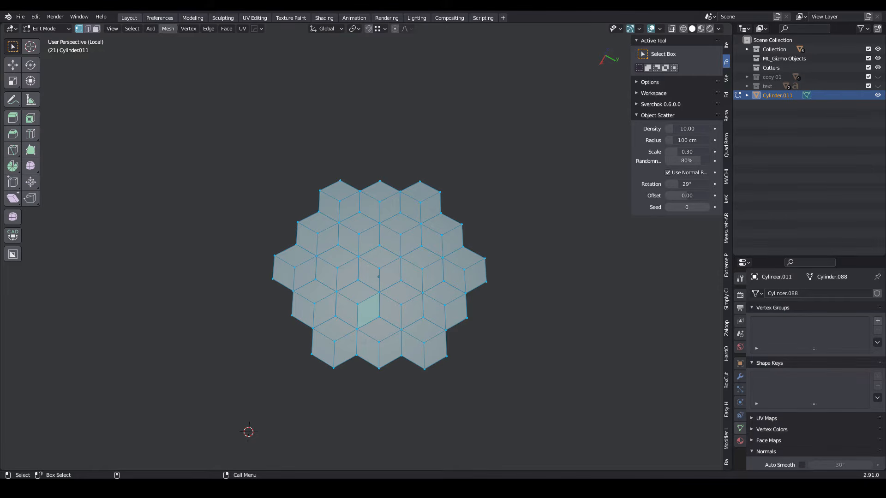
click(168, 29)
mouse_move(180, 93)
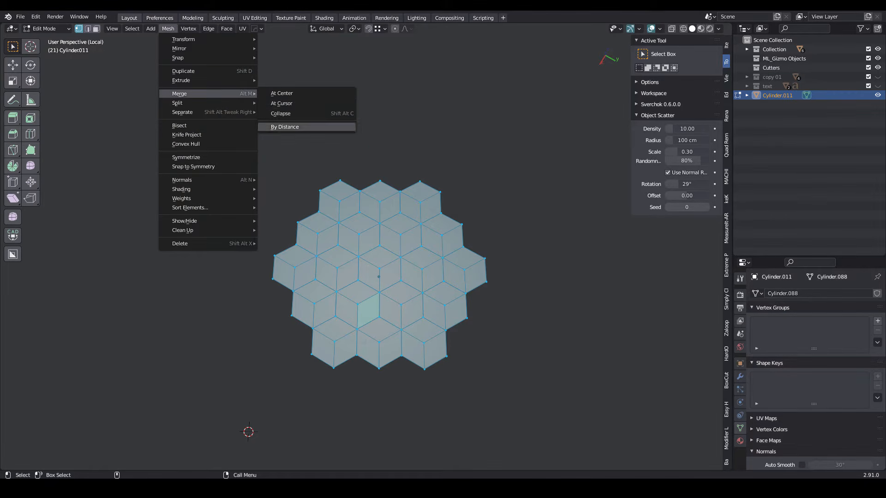
click(285, 127)
- Select all faces of the pattern and extrude them upward along their normals to form a thick block
key(3)
key(a)
key(a)
middle_drag(370, 267, 372, 258)
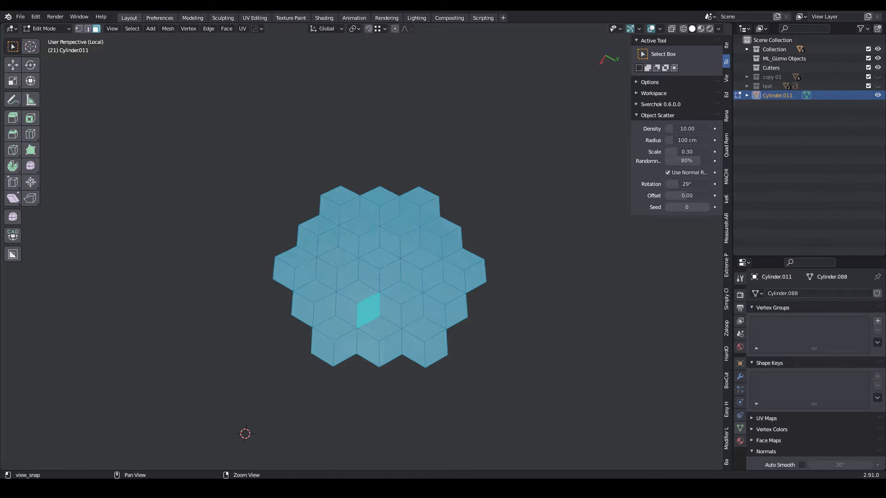
middle_drag(342, 341, 340, 317)
key(alt+e)
click(341, 317)
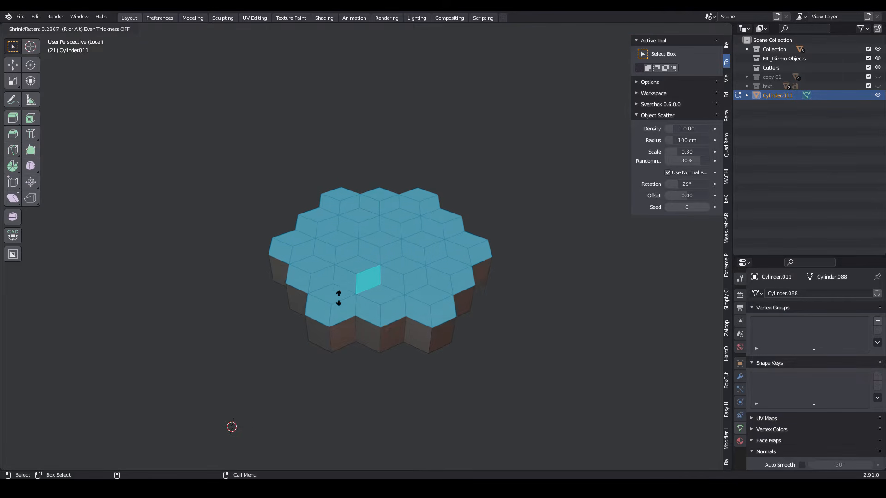
click(339, 289)
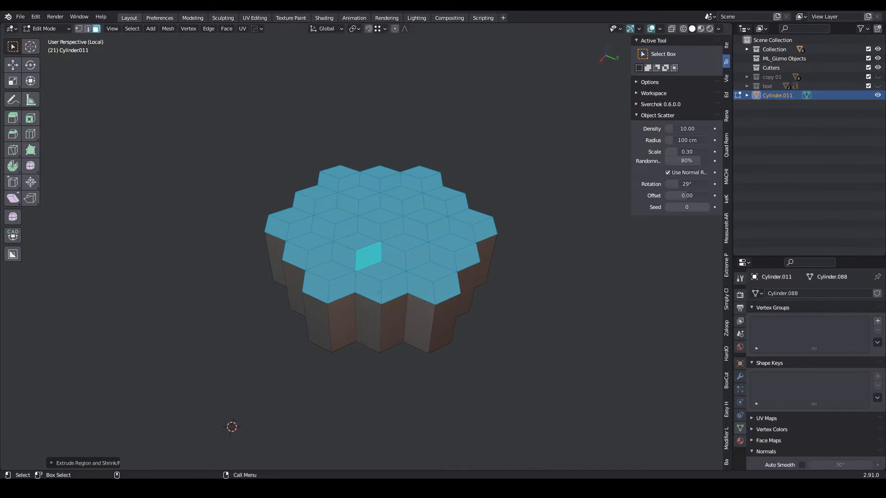
- Add a loop cut around the middle of the block's sides and scale it outward to about 1.06
middle_drag(340, 300, 371, 306)
key(ctrl+r)
click(346, 352)
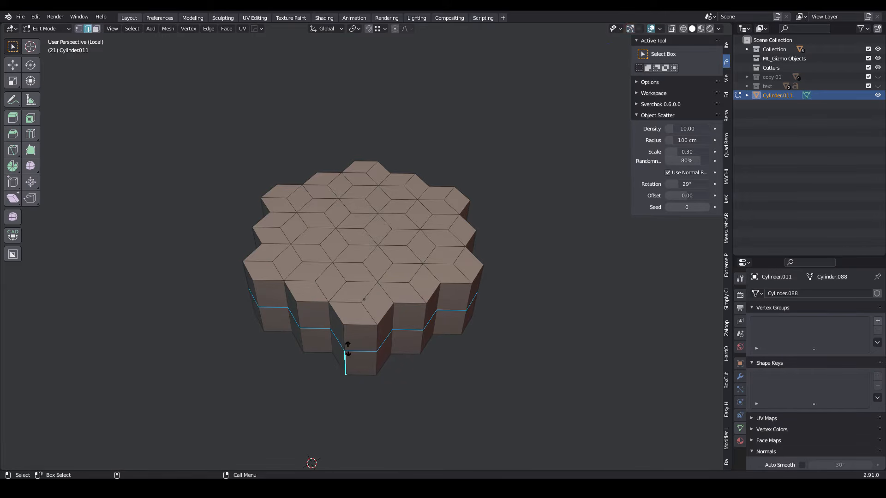
click(346, 353)
key(s)
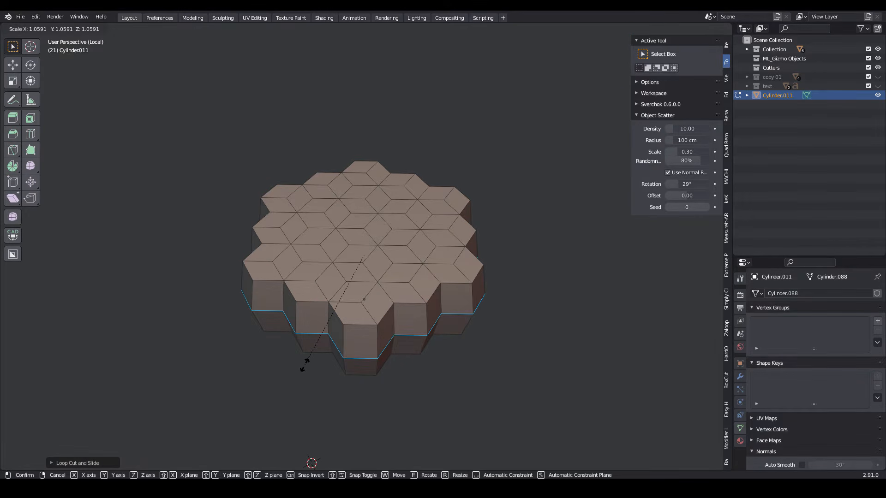
- Select the edge paths outlining the individual hexagons across the block's top face
ctrl+click(334, 328)
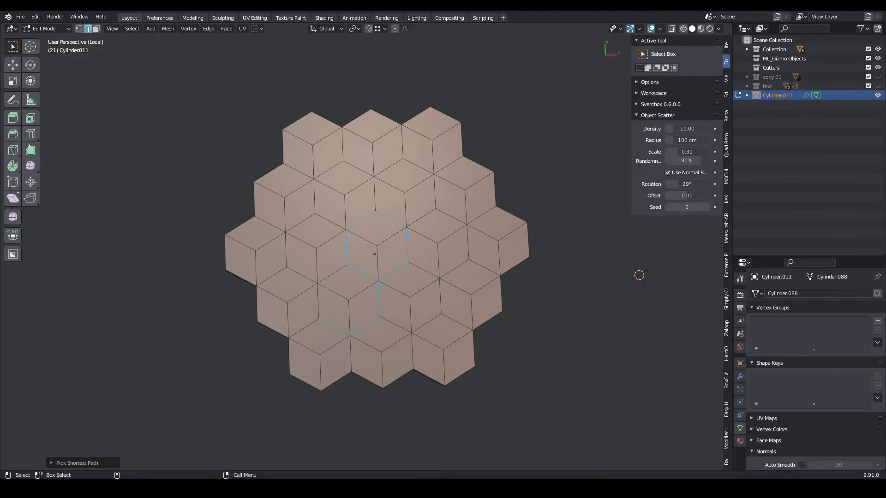
ctrl+click(333, 274)
ctrl+click(425, 271)
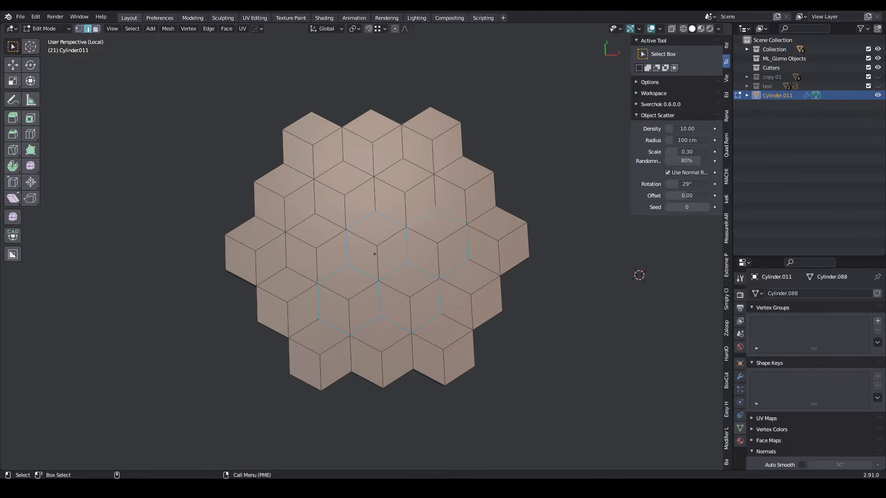
shift+click(301, 223)
shift+click(329, 170)
shift+click(418, 166)
shift+click(467, 242)
- Extend the edge selection down the block's sides along the grooves between hexagons, and return to Object Mode
middle_drag(455, 267, 512, 185)
shift+click(349, 338)
ctrl+click(345, 400)
middle_drag(345, 400, 462, 401)
ctrl+click(362, 364)
middle_drag(362, 364, 554, 332)
shift+middle_drag(387, 295, 499, 298)
mouse_move(498, 297)
middle_down()
mouse_move(498, 318)
mouse_move(493, 286)
middle_up()
key(Tab)
- Add a Mirror modifier on the Z axis only with Z bisect enabled, and apply it
click(740, 377)
click(855, 296)
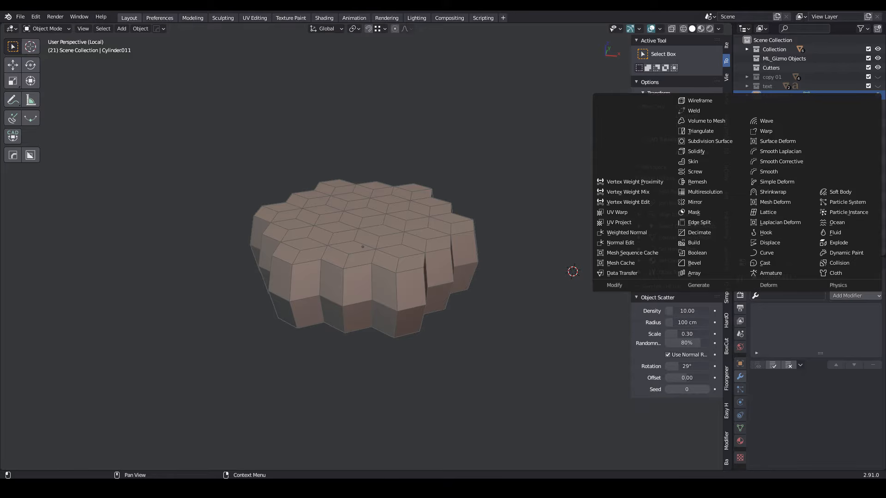
click(694, 202)
click(756, 416)
click(756, 436)
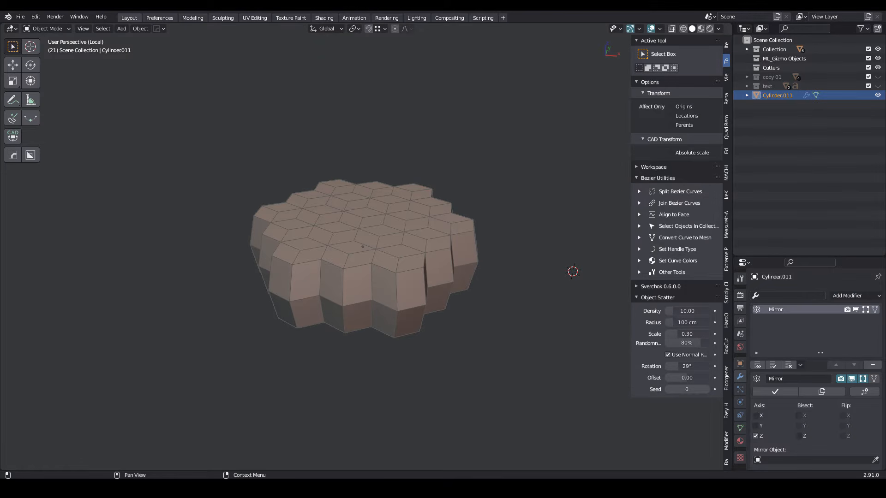
click(799, 436)
scroll(812, 416, down, 3)
click(821, 429)
click(775, 336)
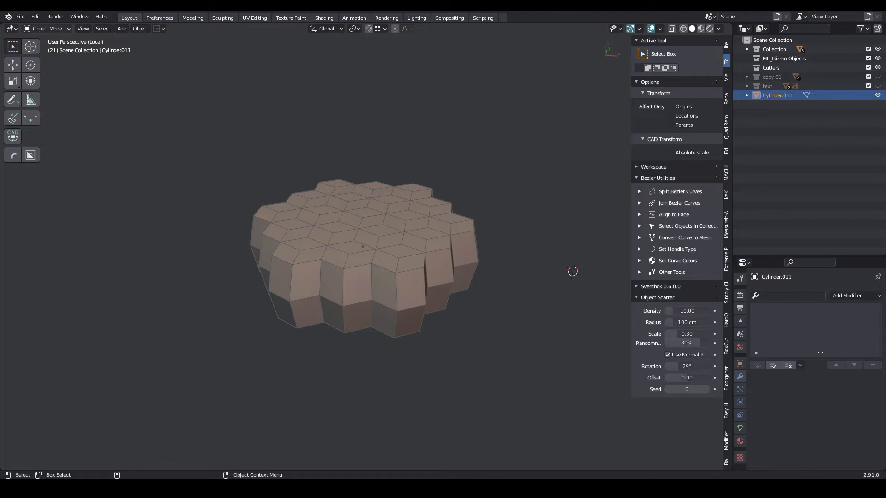
- Bevel the selected hexagon outline and side groove edges narrowly in Edit Mode, and return to Object Mode
click(47, 29)
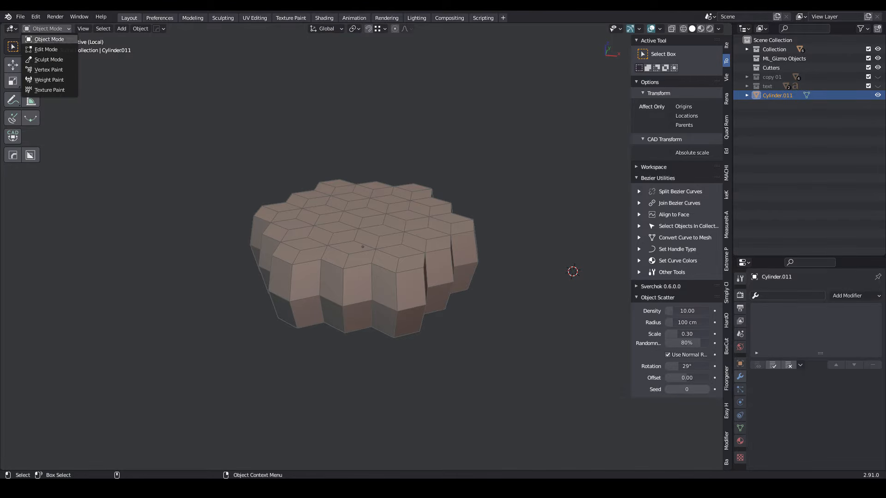
click(47, 49)
middle_drag(343, 242, 360, 236)
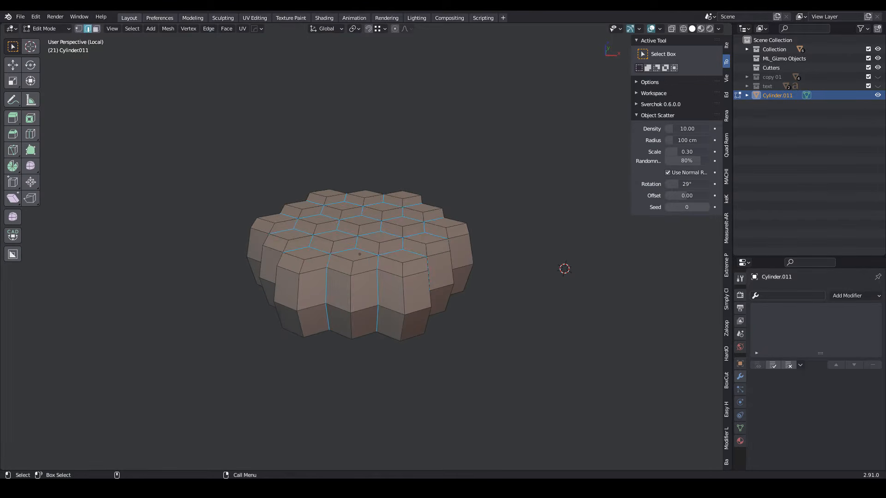
right_click(359, 236)
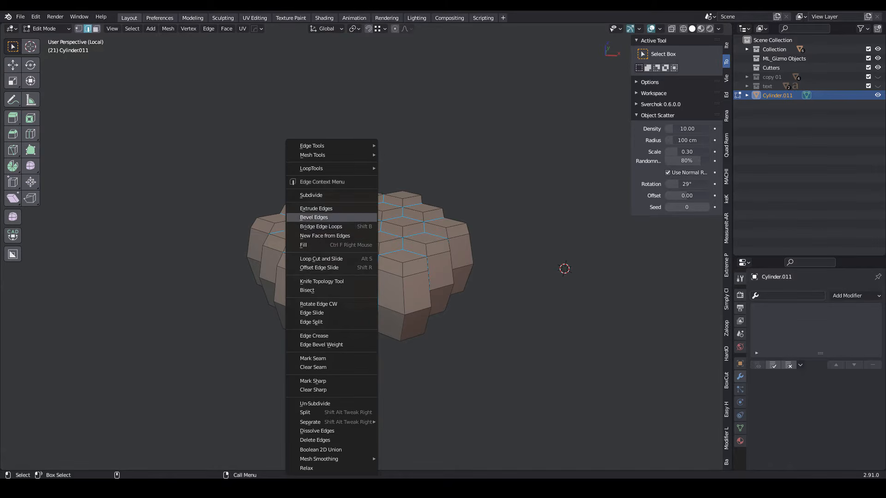
click(353, 218)
click(360, 253)
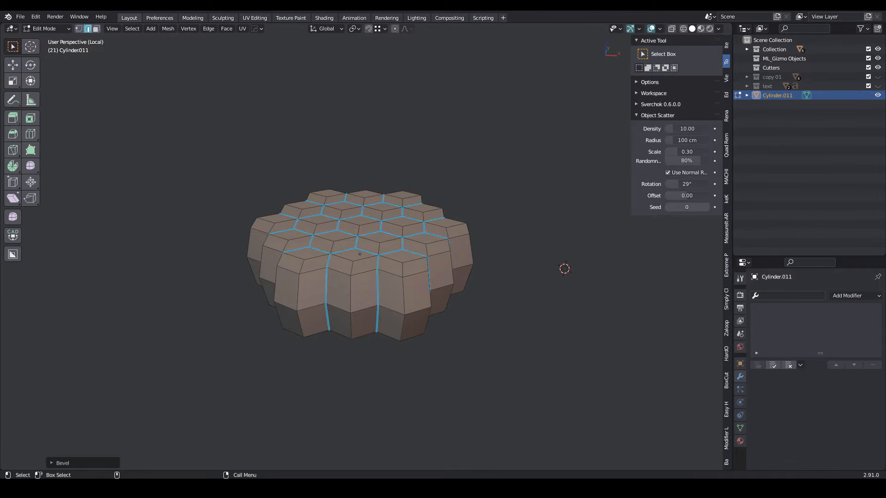
click(46, 29)
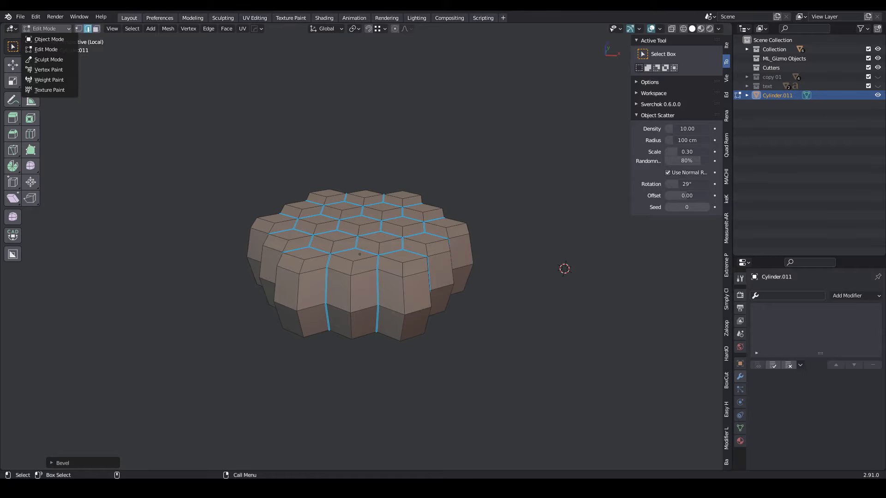
click(46, 39)
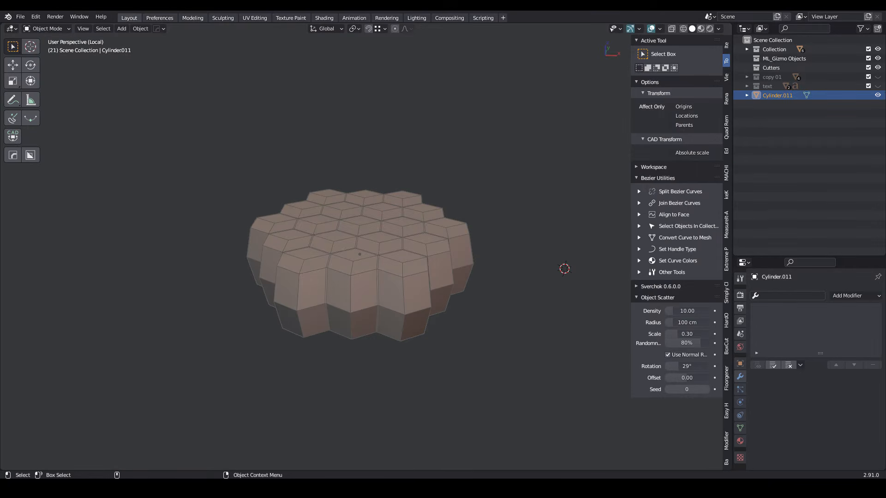
- Add a Subdivision Surface modifier to the block, raise its viewport subdivision level, and apply it
click(854, 296)
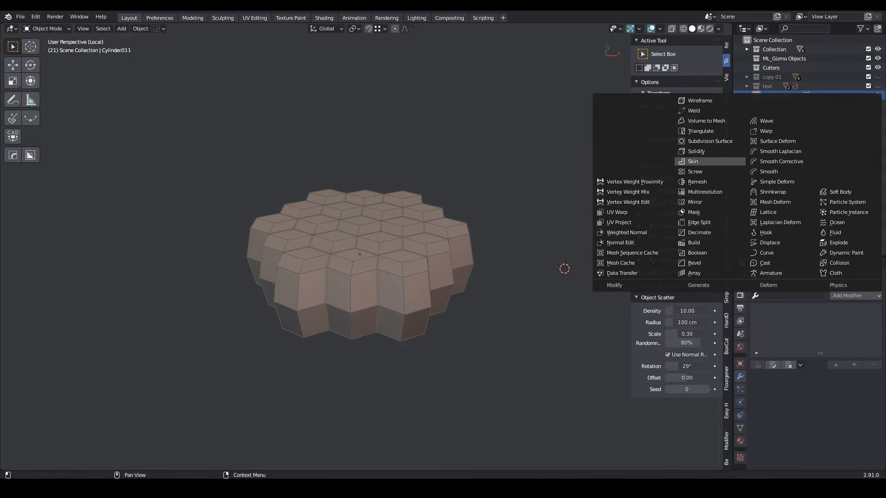
click(710, 142)
click(810, 435)
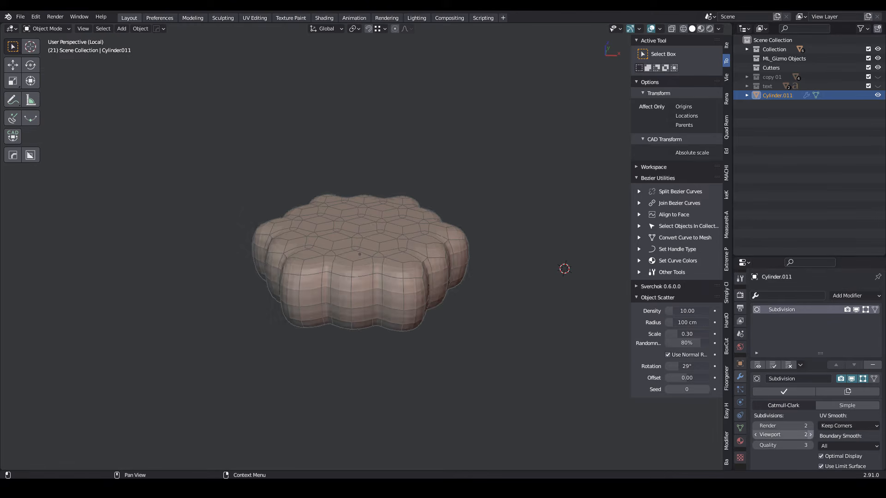
click(810, 435)
click(783, 392)
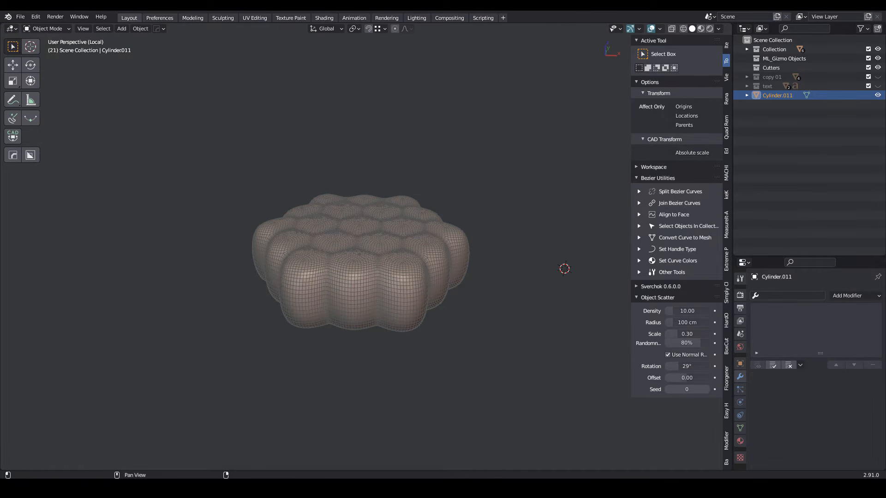
- Turn off the wireframe overlay and shade the cushion block smooth
click(660, 28)
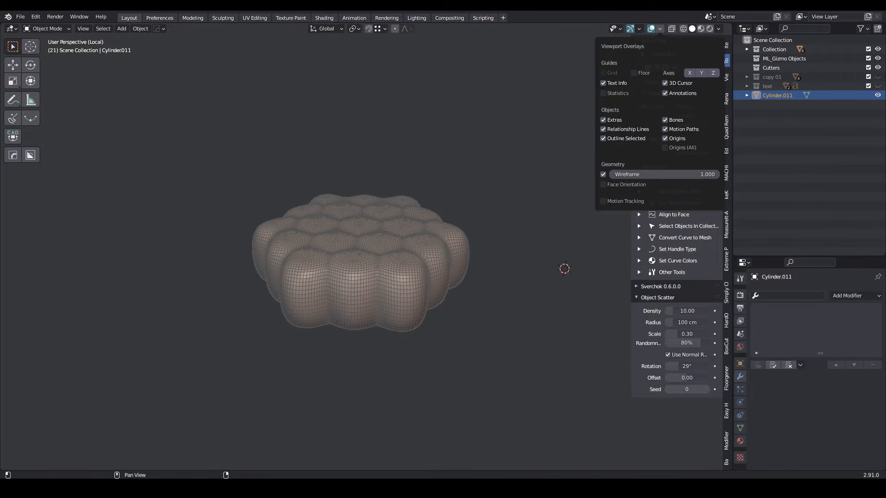
click(603, 174)
right_click(423, 266)
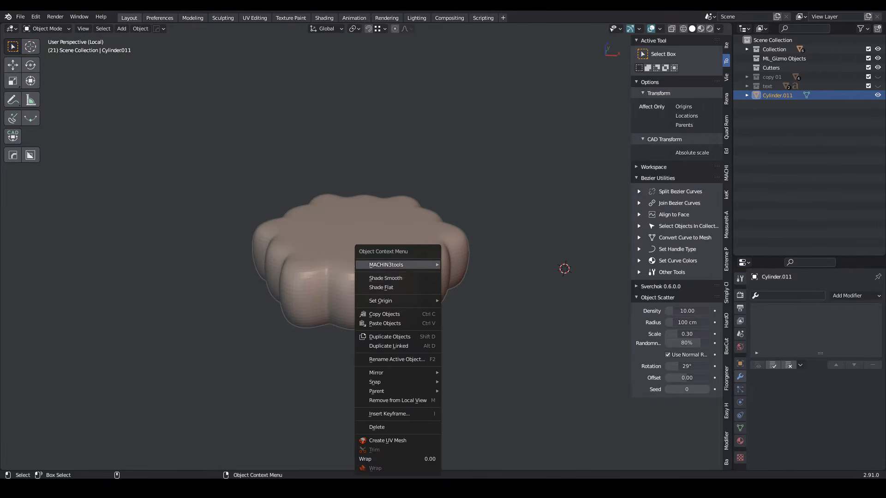
click(422, 279)
scroll(361, 271, up, 3)
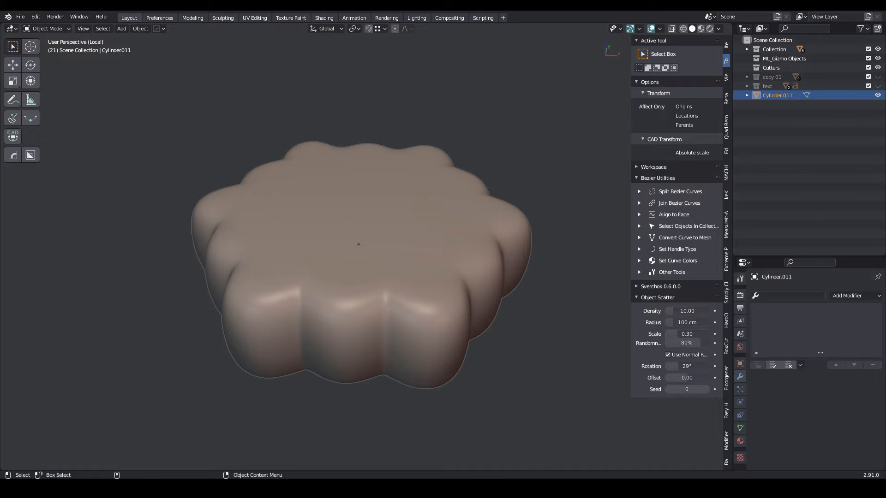
- Enter Sculpt Mode on the cushion block and create a face set from the Edit Mode selection of the seams
click(47, 28)
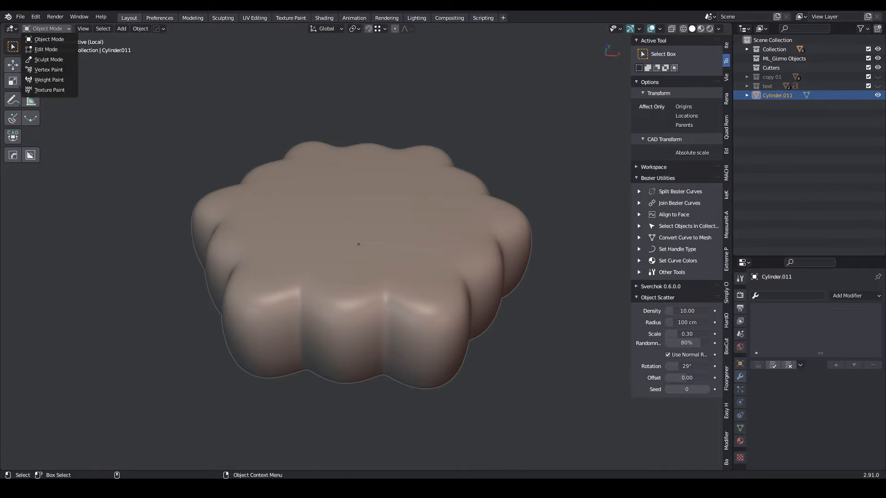
click(48, 60)
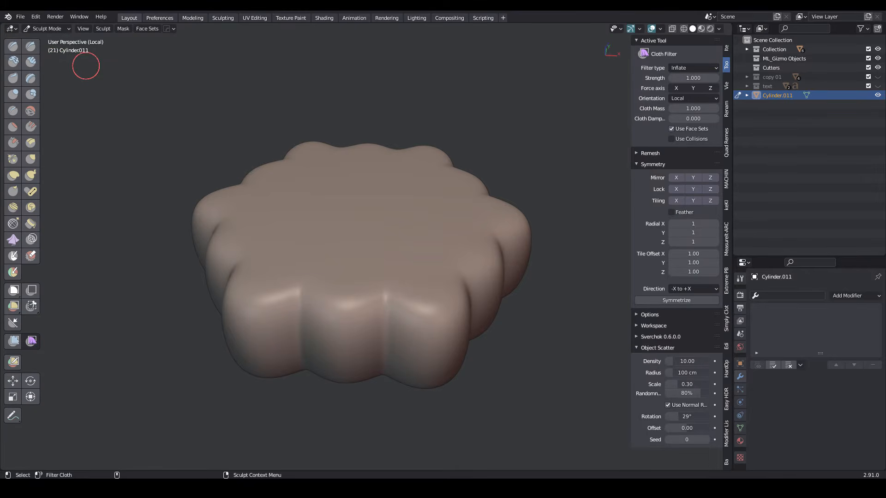
click(148, 28)
click(166, 57)
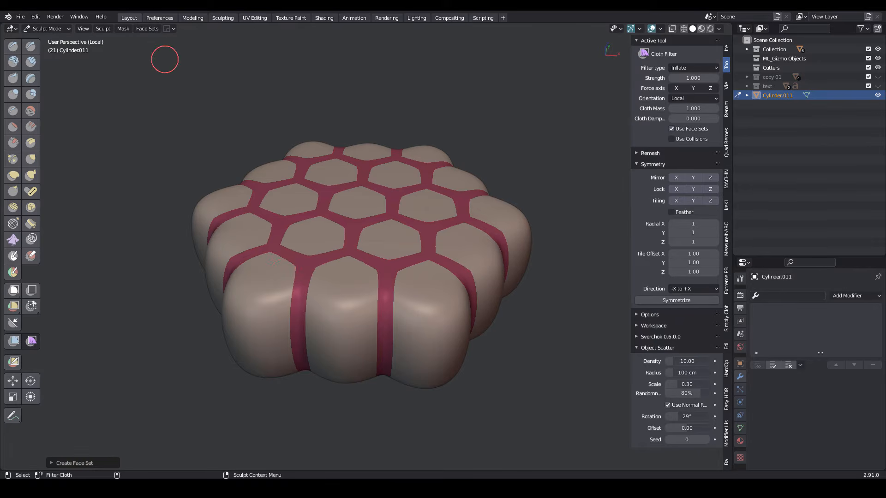
- Shrink the seam face set three times so it narrows to thin lines between the hexagon tiles
drag(275, 262, 303, 273)
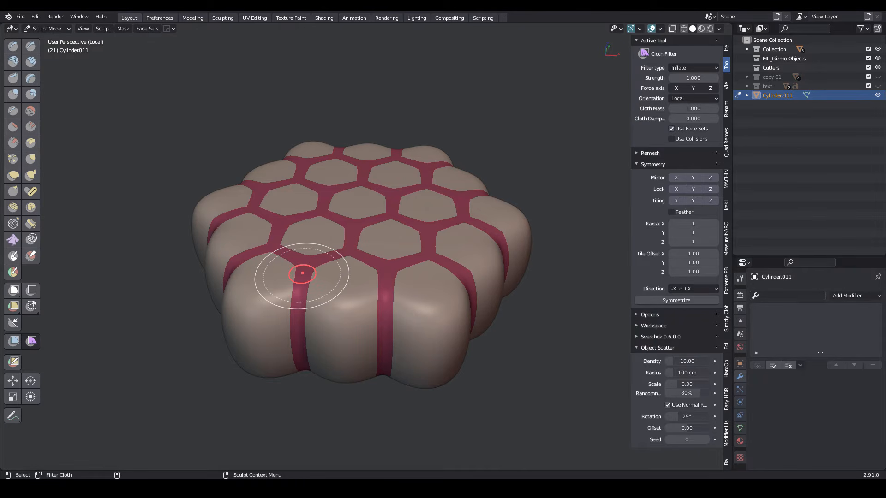
key(ctrl+alt+w)
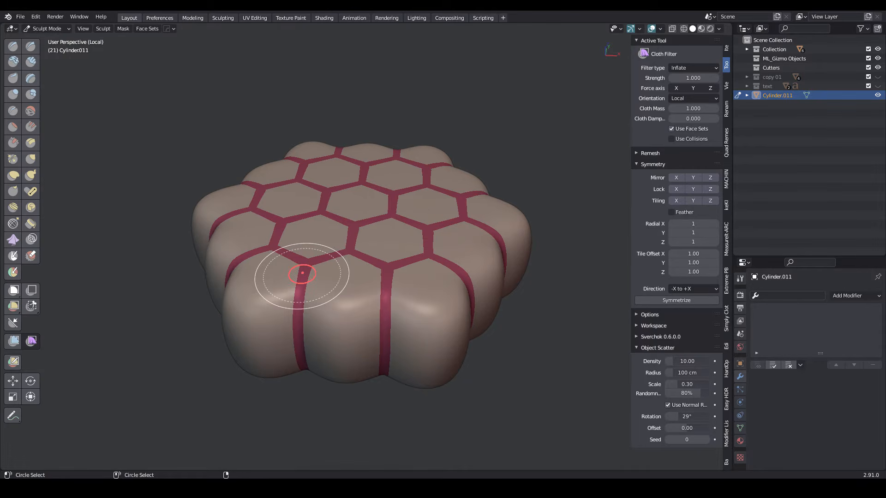
key(ctrl+alt+w)
key(ctrl+alt+w)
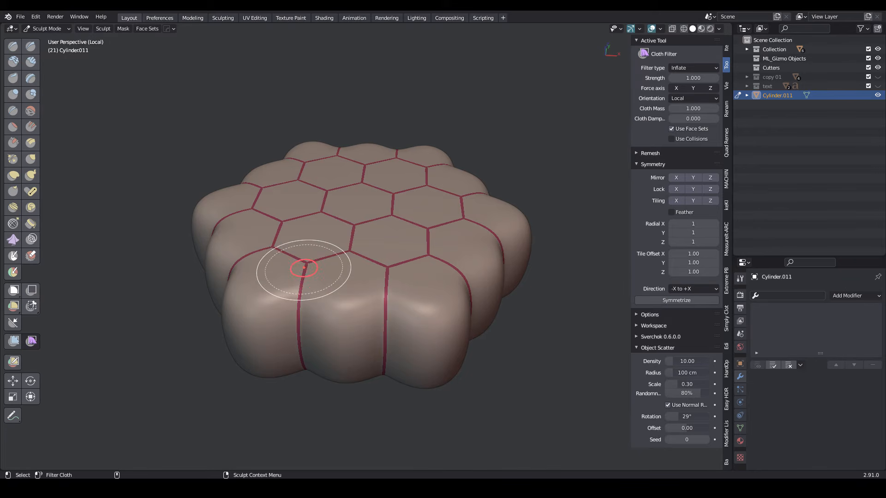
- Puff up the cushion's hexagon tiles with the Cloth Filter set to Inflate, using face sets so the seams pull in
drag(292, 271, 267, 263)
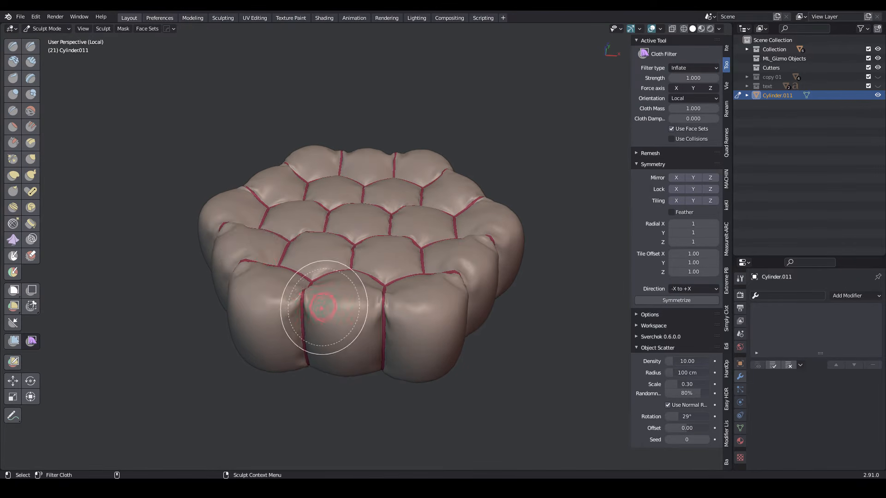
drag(337, 309, 352, 308)
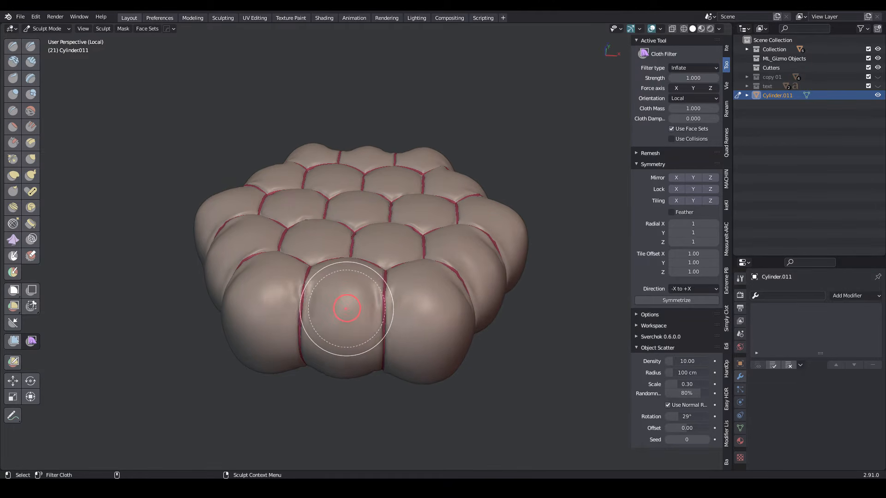
mouse_move(341, 312)
ctrl+middle_down()
mouse_move(341, 295)
mouse_move(308, 303)
ctrl+middle_up()
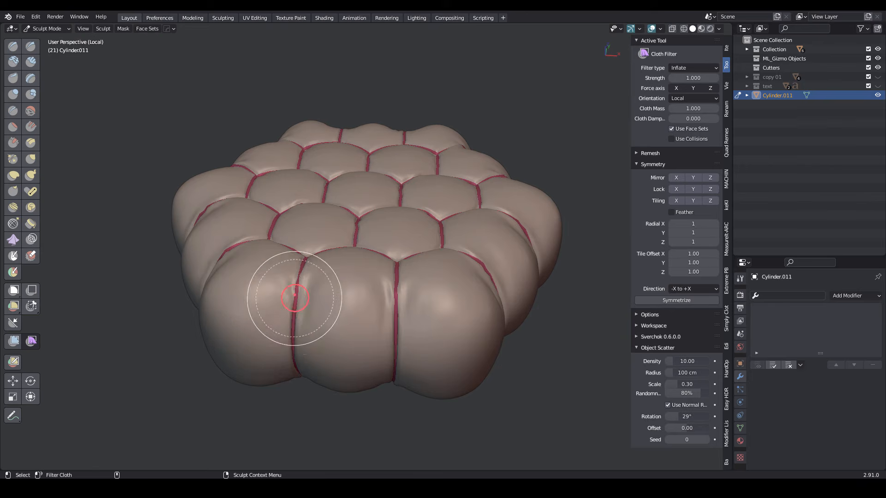
drag(343, 320, 348, 320)
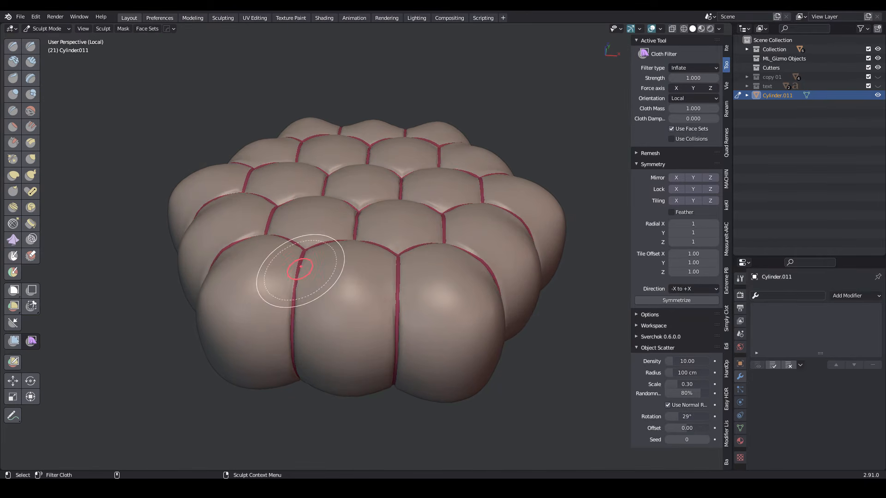
drag(278, 273, 265, 275)
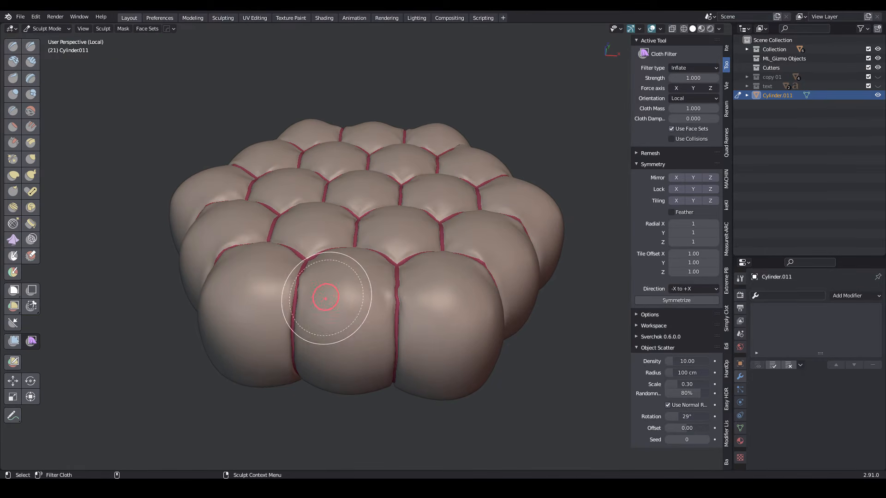
- Return to Object Mode and give the viewport a dark, orange-lit MatCap with Cavity enabled to inspect the cushion
click(46, 29)
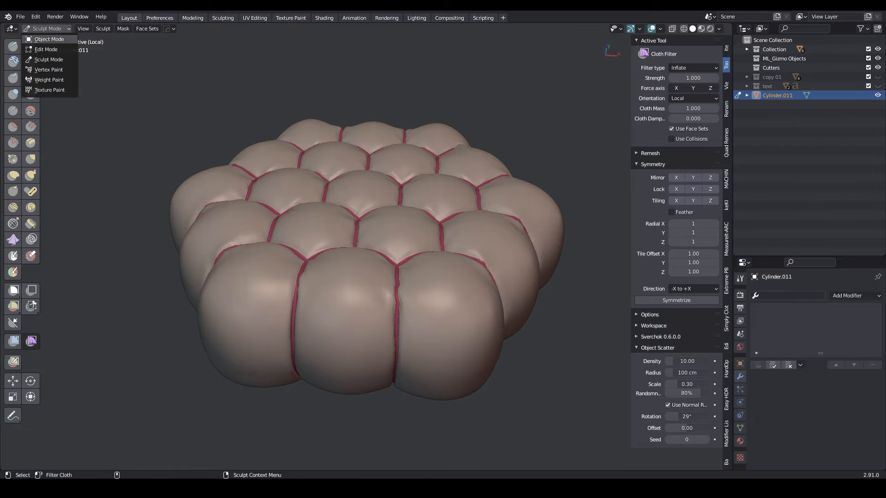
click(46, 39)
click(719, 28)
click(710, 95)
click(660, 128)
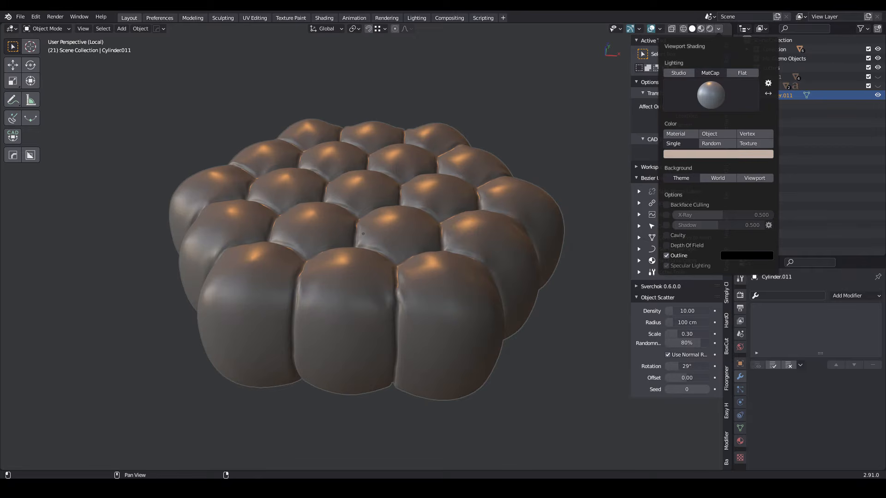
click(667, 236)
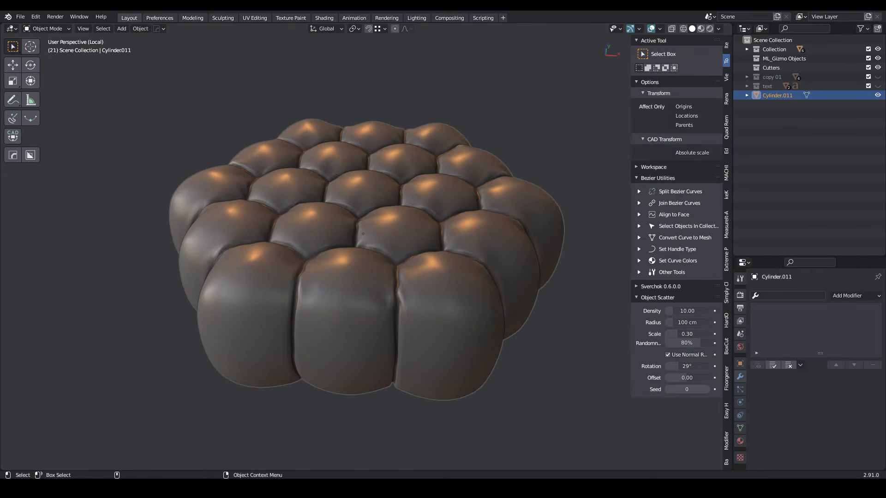
alt+drag(462, 258, 549, 256)
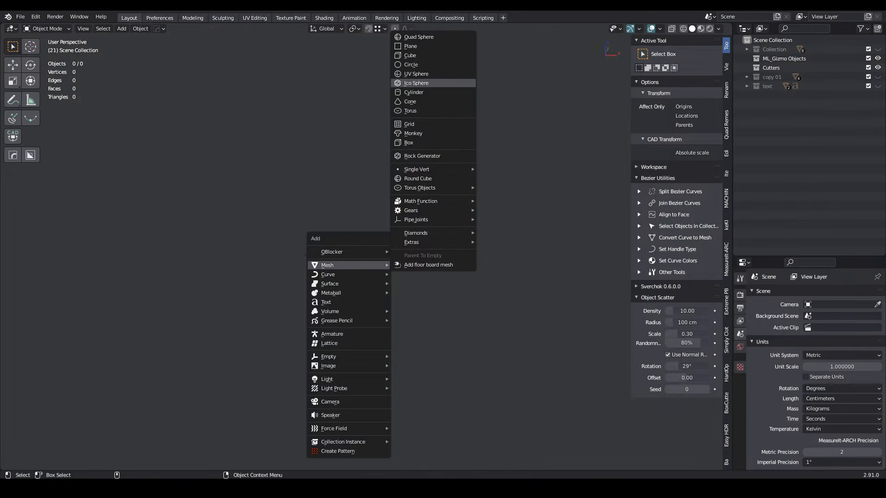
- Add a UV sphere with 16 segments and 8 rings, and flatten it along the Z axis
click(418, 73)
click(547, 203)
text(8)
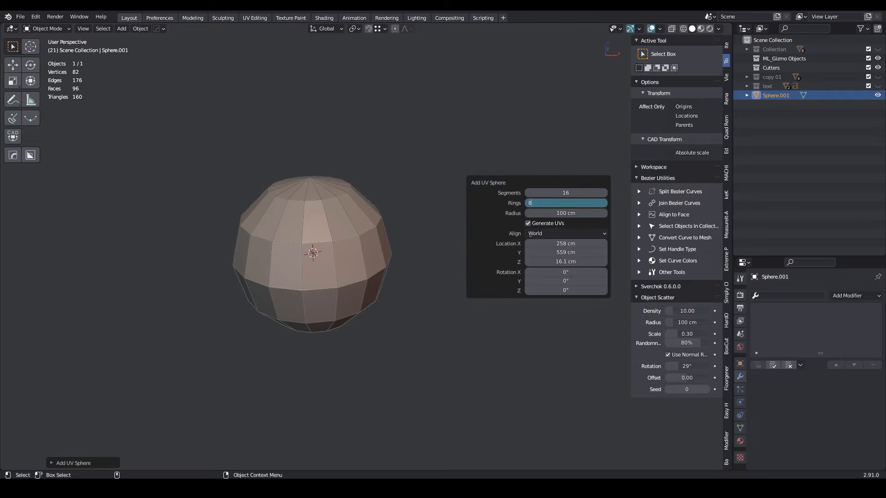
key(Return)
key(r)
key(z)
click(400, 287)
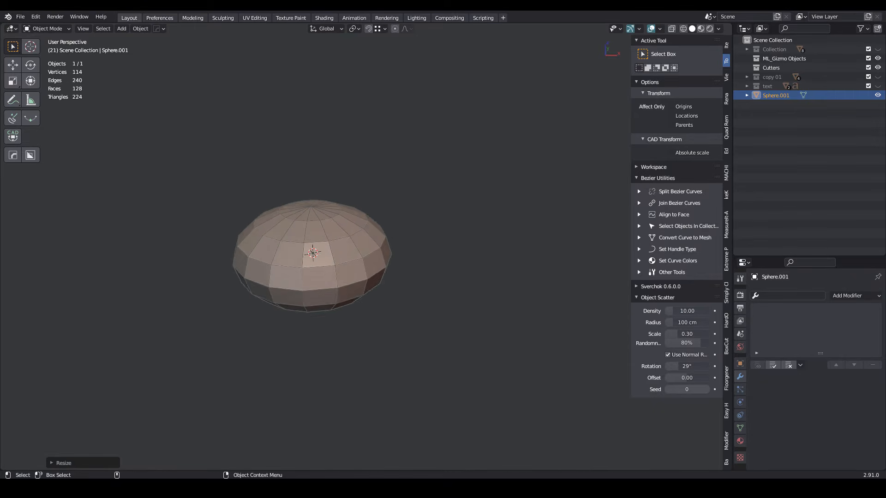
- In Edit Mode, select the sphere's top and bottom pole vertices and scale them toward each other to dent both ends
alt+right_drag(328, 237, 365, 237)
click(47, 29)
click(44, 50)
click(305, 195)
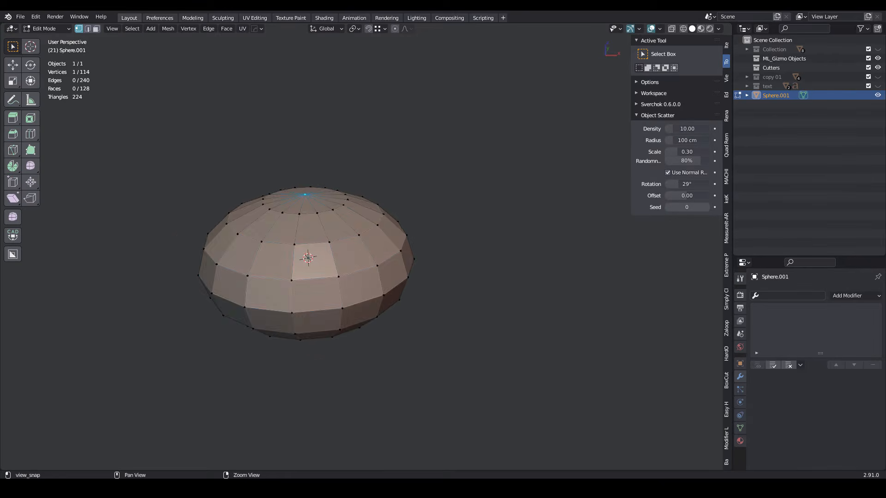
alt+drag(307, 199, 310, 134)
shift+click(294, 334)
key(r)
click(379, 363)
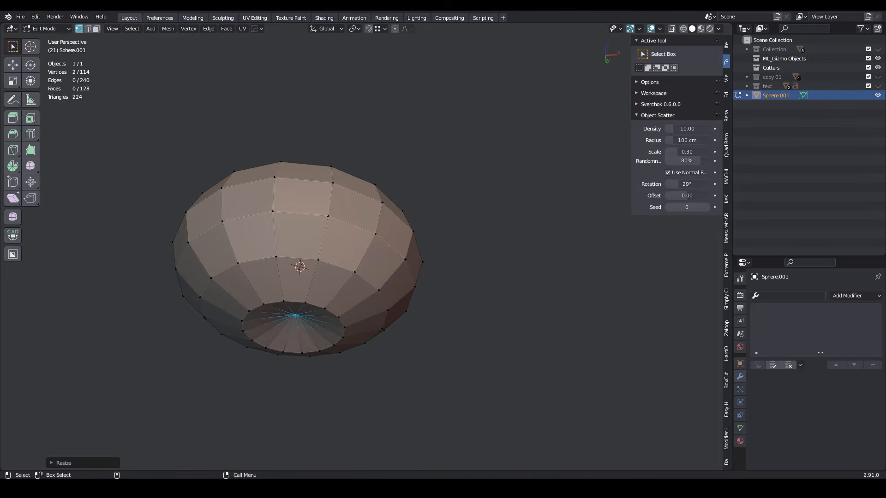
- Select the two edge loops above and the two below the sphere's equator, and edge-slide them toward the poles
alt+drag(369, 318, 369, 397)
alt+shift+click(324, 200)
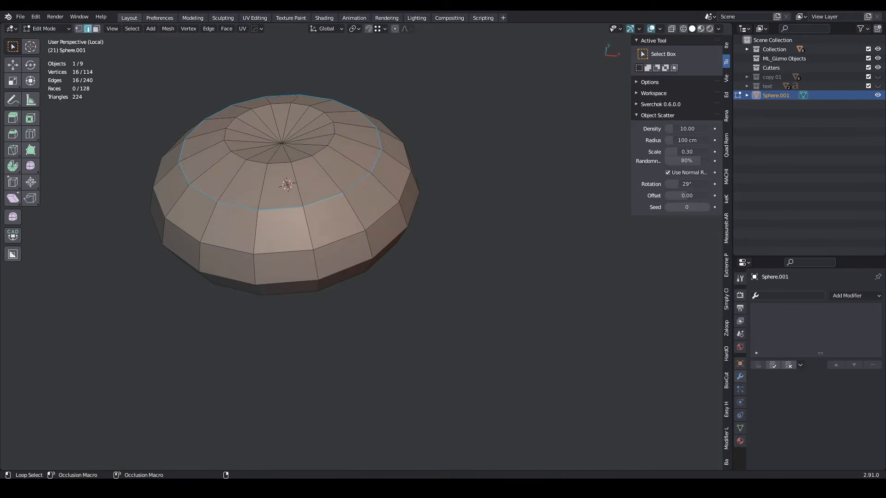
alt+shift+click(339, 240)
alt+drag(342, 242, 340, 159)
alt+shift+click(340, 297)
alt+shift+click(328, 340)
alt+drag(328, 340, 326, 428)
key(g)
key(g)
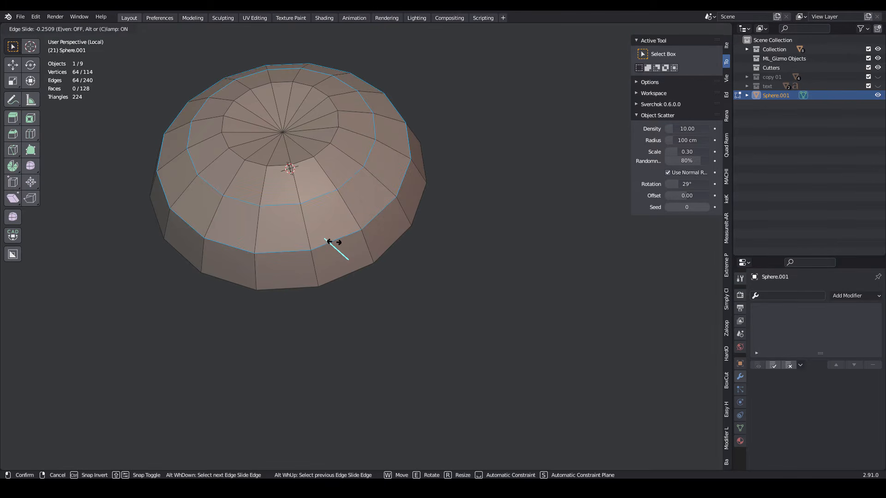
click(327, 238)
- Bevel the vertices of the sphere's equator loop until the resulting diamond faces meet
key(1)
alt+drag(323, 355, 319, 307)
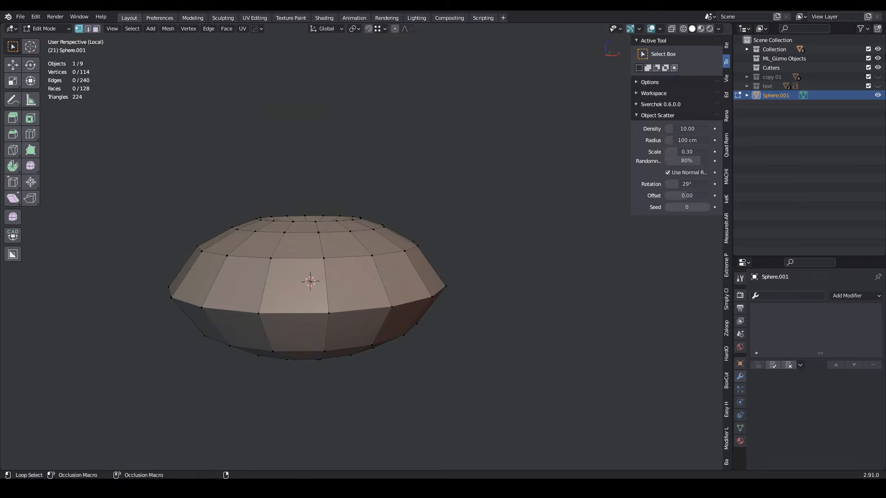
alt+click(295, 314)
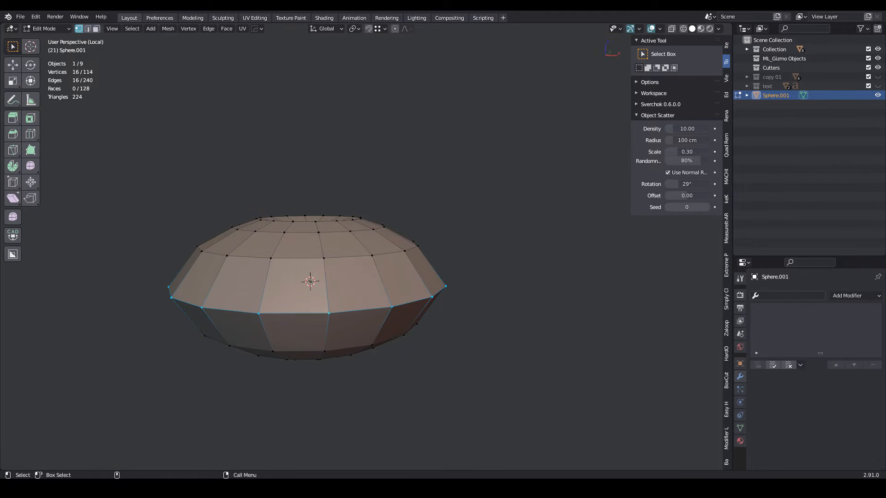
right_click(353, 349)
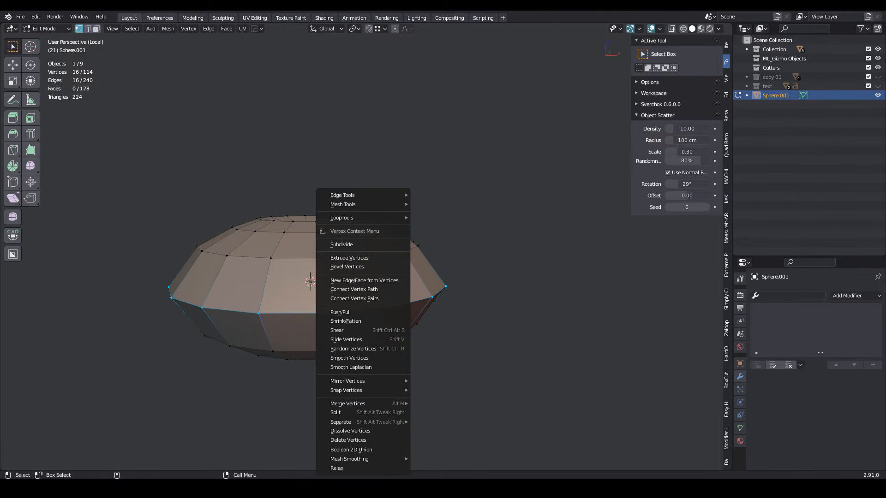
click(346, 267)
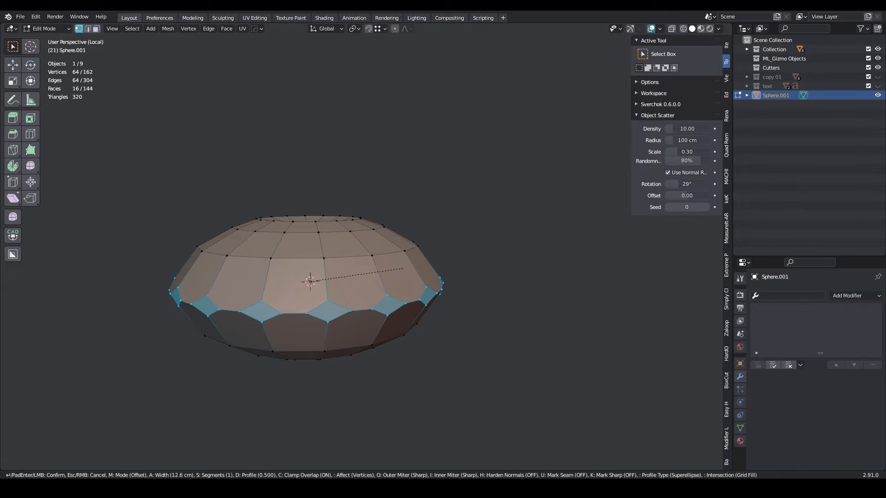
click(426, 270)
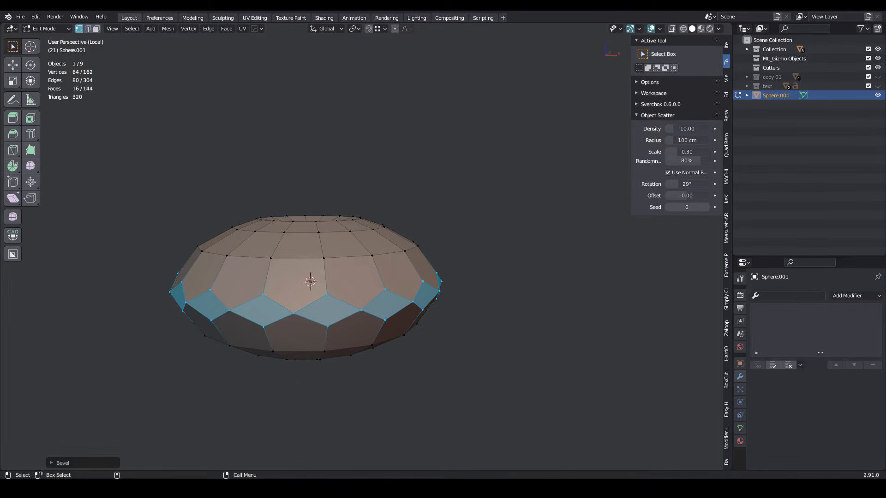
- In front view with X-ray on, slide the diamonds' upper and lower tip vertices fully onto the neighbouring edge loops
key(alt+a)
key(KP_1)
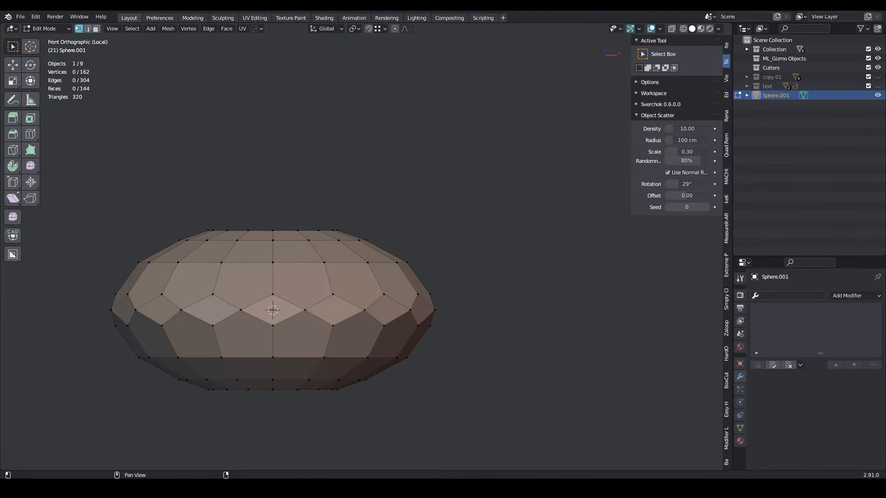
key(alt+z)
drag(463, 284, 454, 337)
key(g)
key(g)
click(110, 268)
key(g)
key(g)
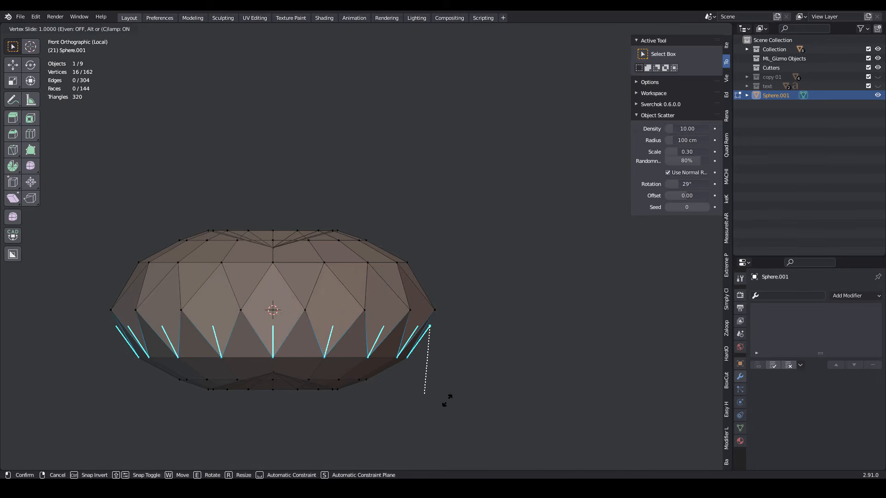
click(447, 401)
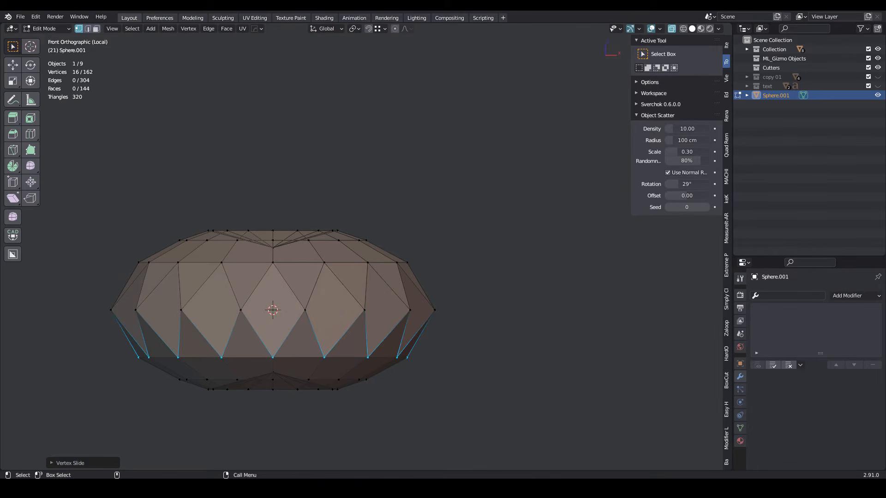
- Select the row of vertices along the equator and connect the vertex pairs across the diamonds
shift+drag(458, 301, 113, 314)
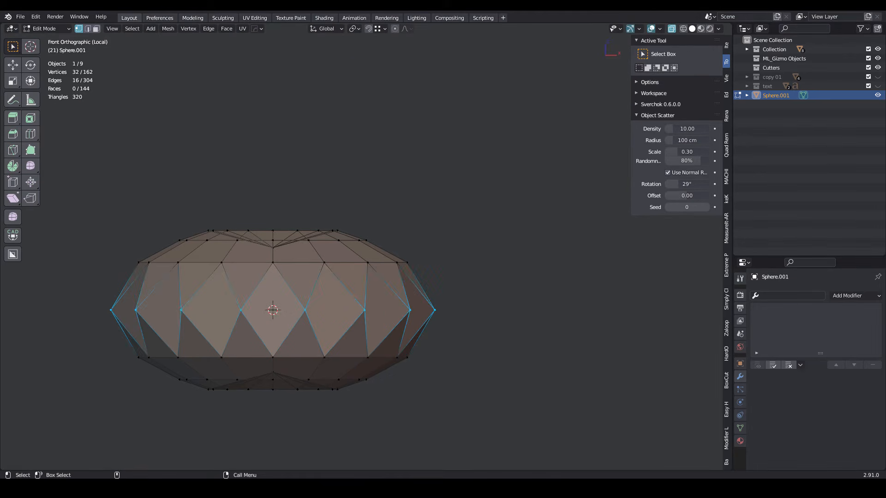
click(188, 28)
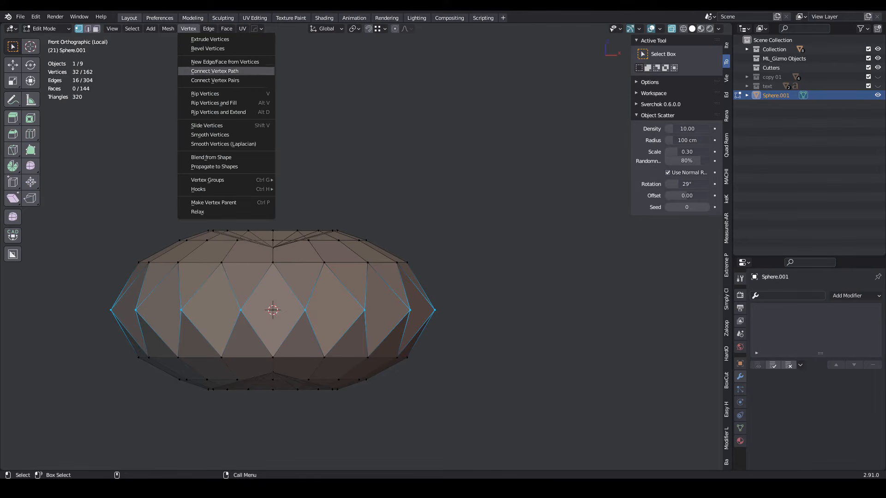
click(207, 80)
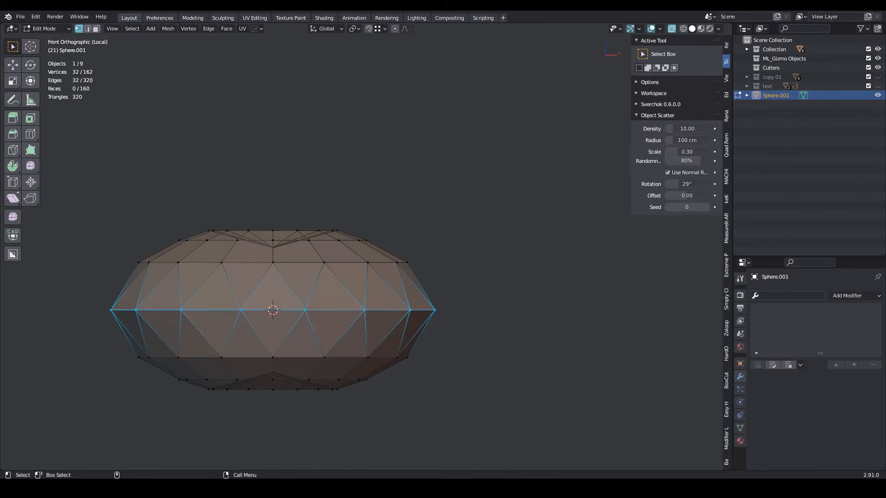
- Select the whole sphere mesh and merge its overlapping vertices by distance
key(a)
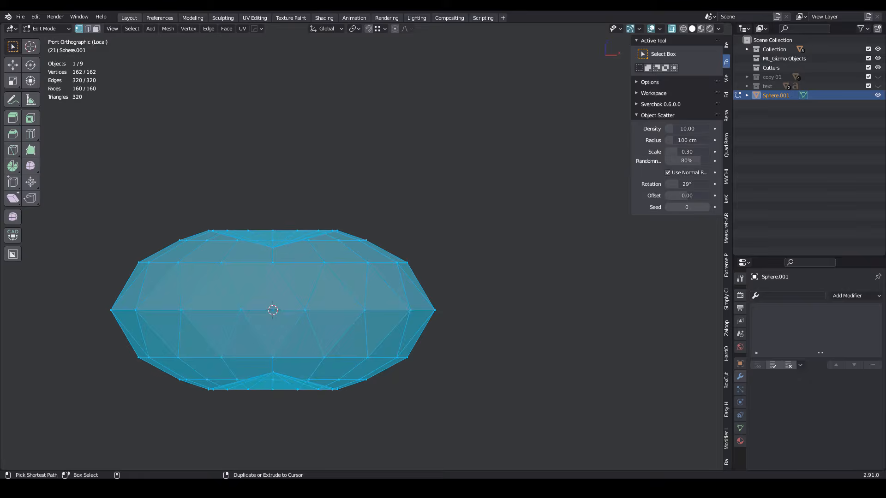
click(168, 29)
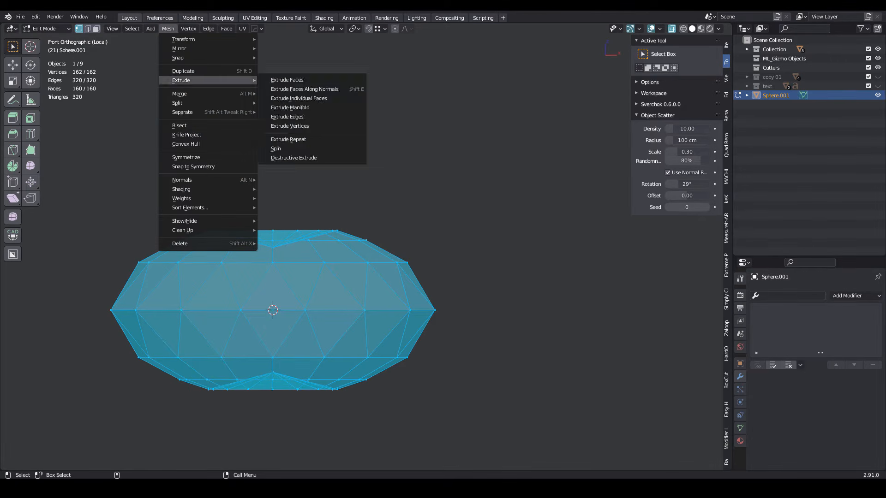
mouse_move(208, 93)
click(287, 126)
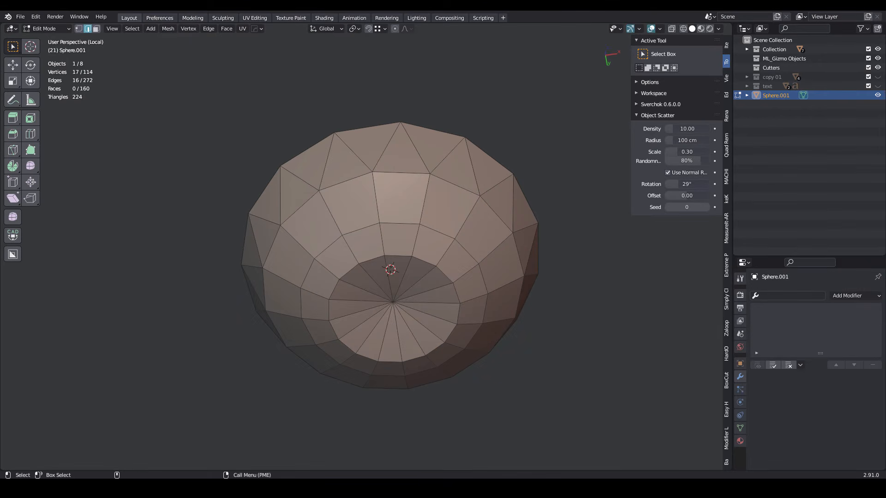
- Select the meridian edge loops from both poles of the sphere, plus all the diagonal edges of the diamond band around the equator
shift+drag(384, 293, 401, 311)
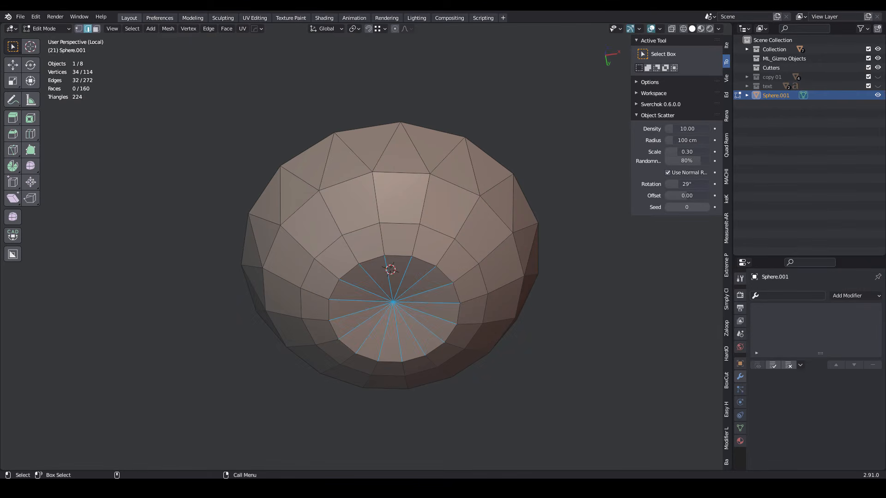
click(132, 29)
mouse_move(153, 169)
click(237, 169)
alt+drag(295, 194, 300, 277)
alt+middle_drag(366, 185, 367, 276)
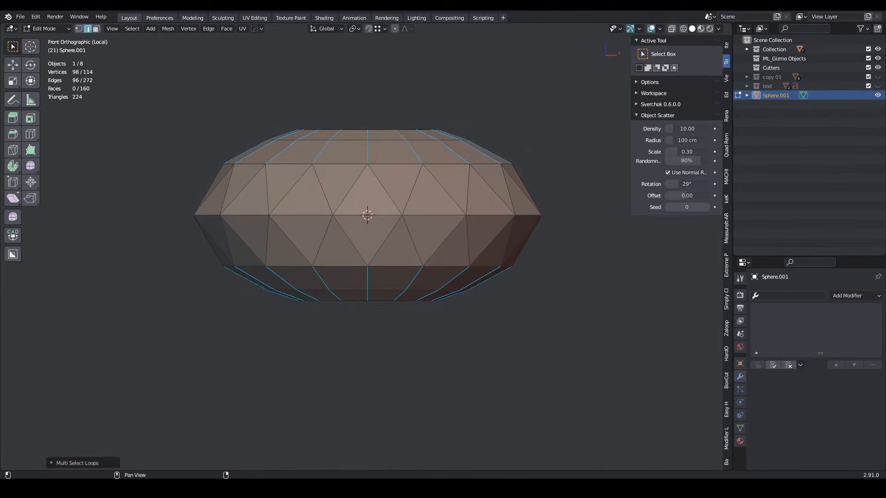
key(alt+z)
shift+drag(556, 186, 178, 195)
shift+drag(172, 237, 552, 243)
- Bevel the selected meridian and diamond edges by about 0.46 cm with 2 segments
key(alt+z)
middle_drag(368, 214, 358, 206)
right_click(359, 217)
click(362, 220)
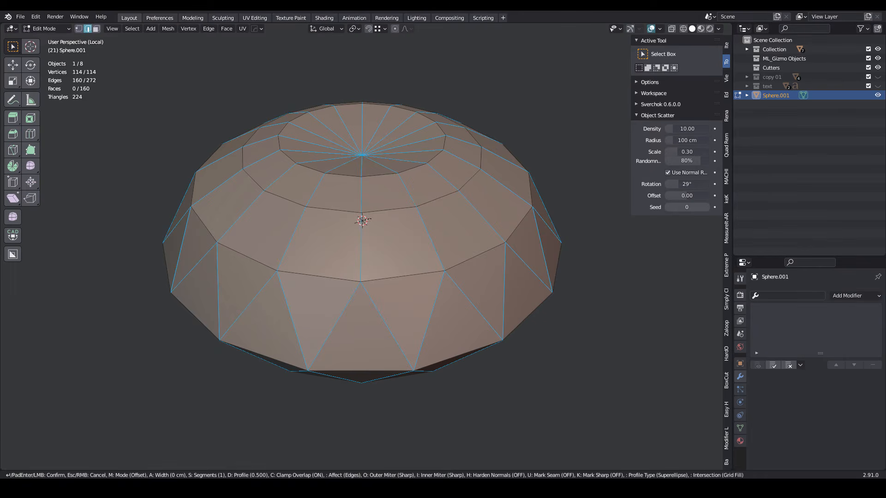
click(362, 220)
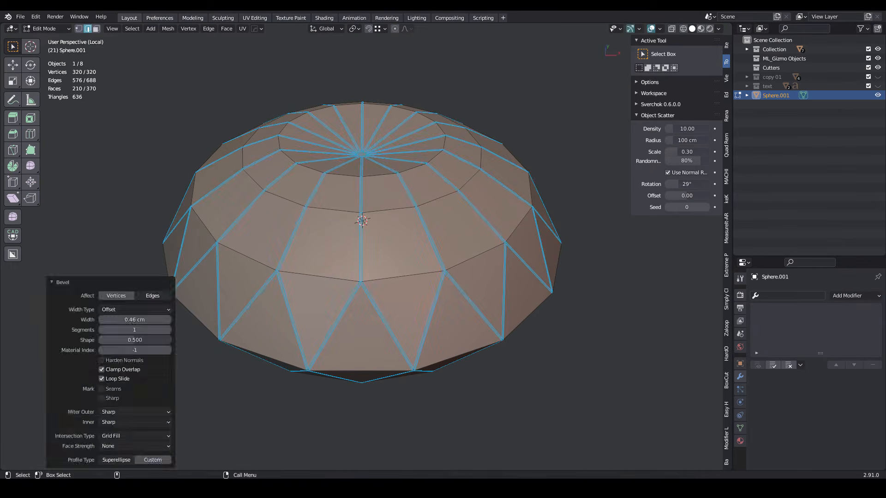
click(169, 330)
- In Object Mode, add a Subdivision modifier to the sphere with viewport level 3 and apply it
click(46, 28)
click(41, 39)
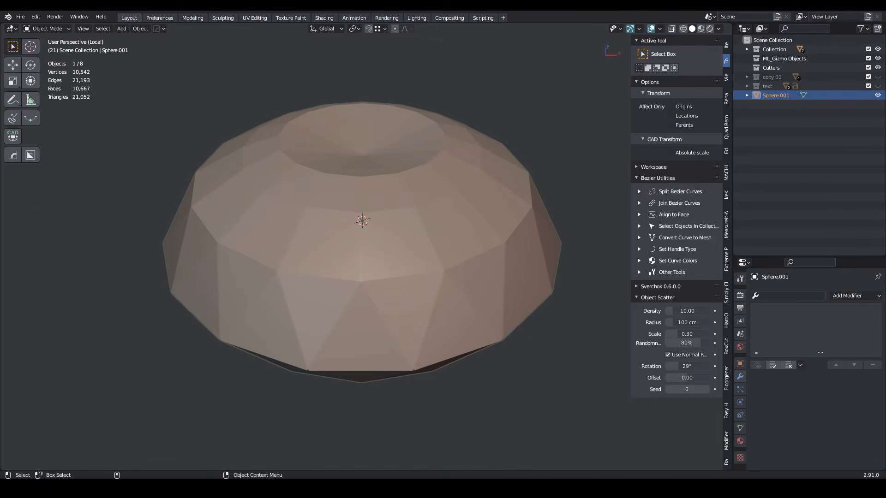
click(856, 295)
click(710, 141)
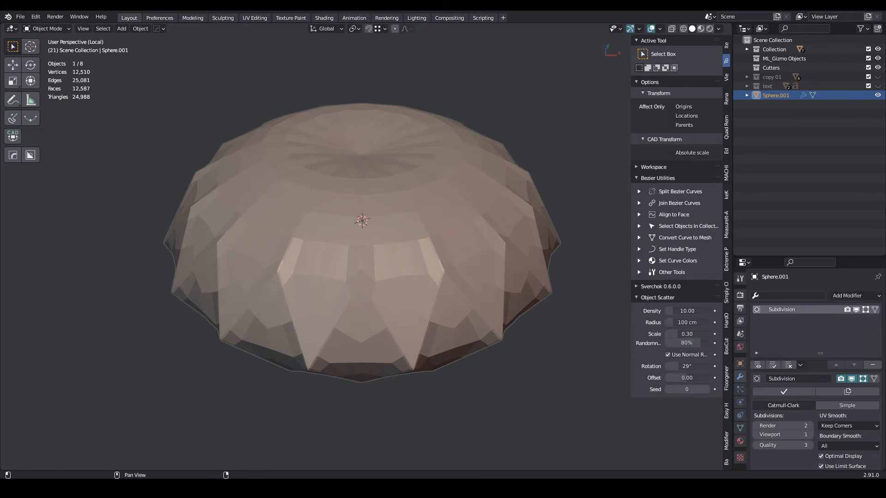
click(811, 434)
click(810, 435)
click(784, 391)
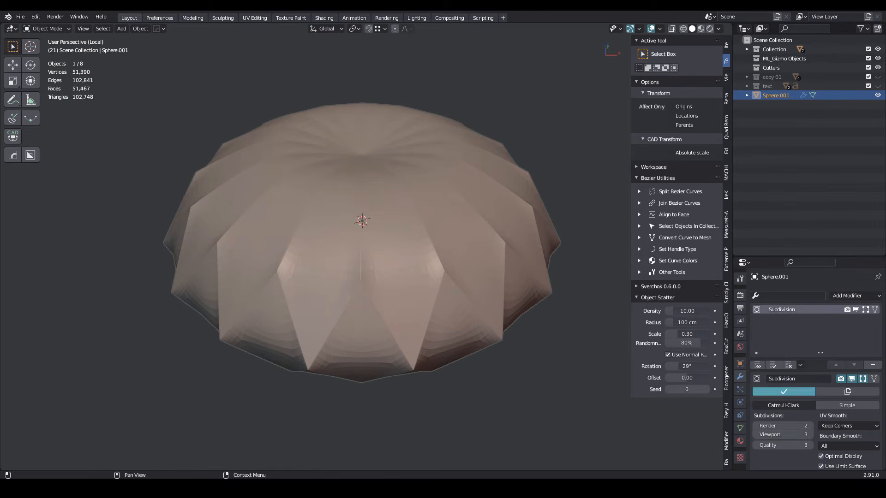
- Shade the subdivided sphere smooth and apply its object scale
right_click(402, 257)
click(403, 257)
mouse_move(402, 257)
middle_down()
mouse_move(391, 217)
mouse_move(402, 255)
middle_up()
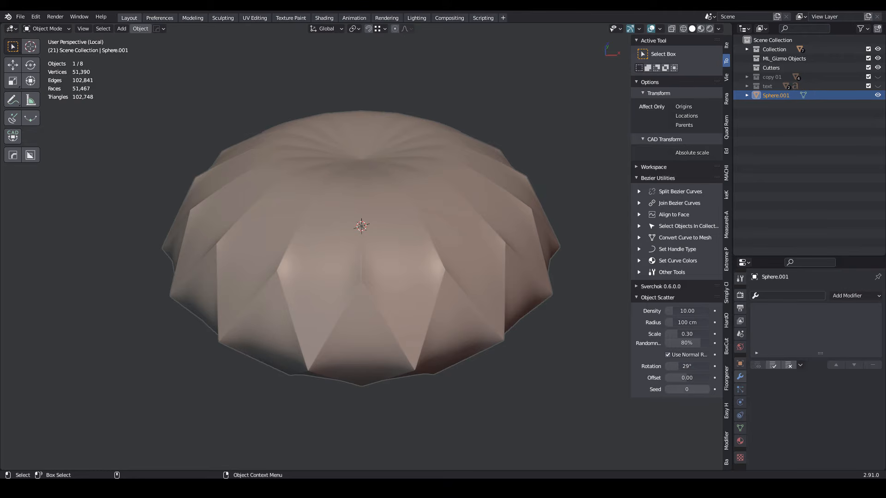
click(141, 29)
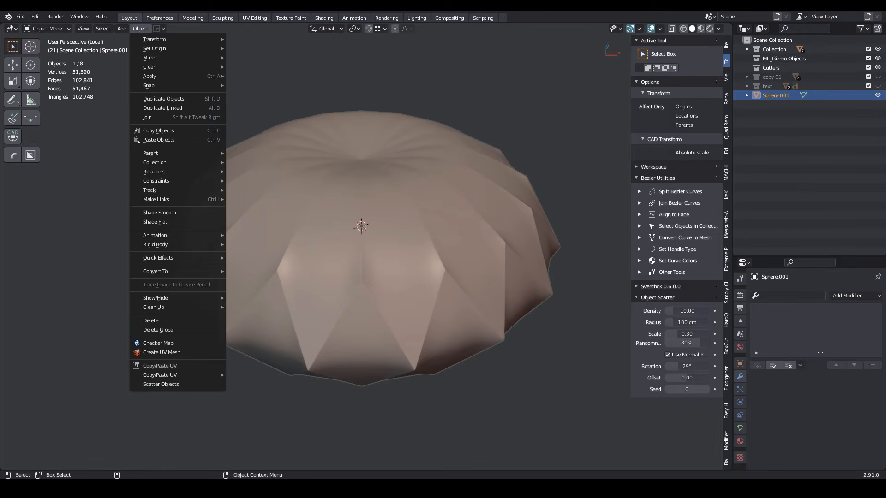
mouse_move(154, 76)
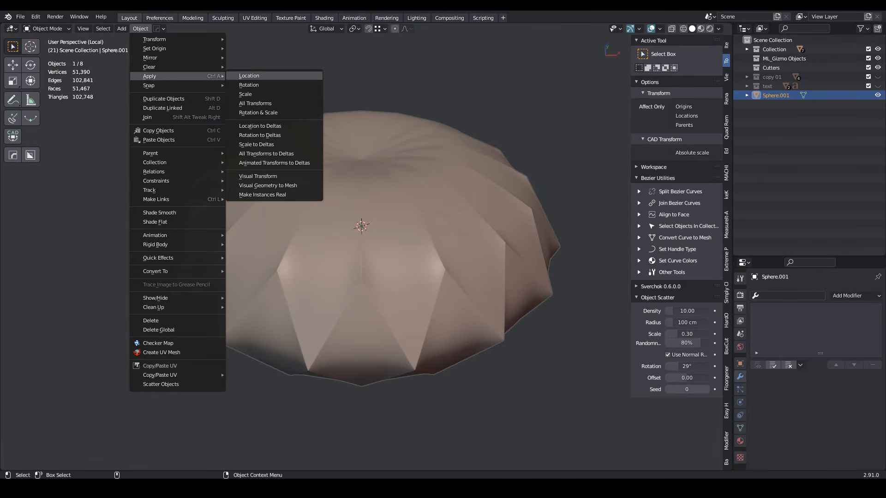
click(252, 94)
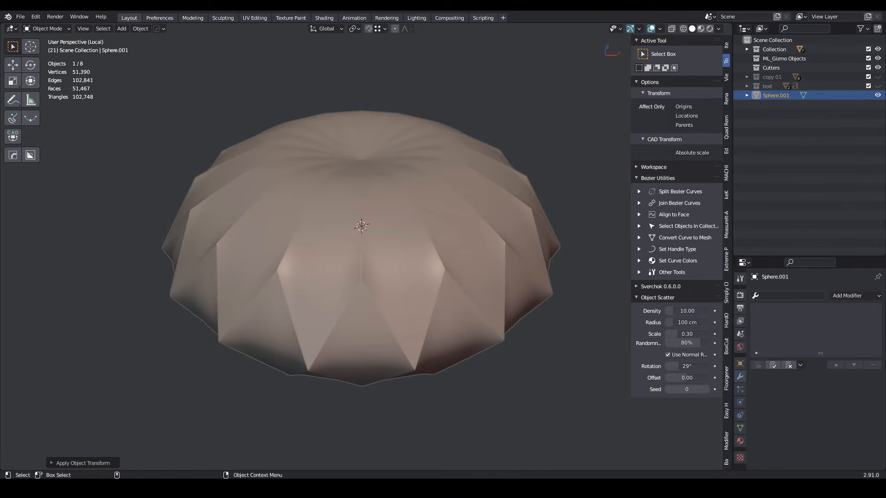
- Enter Sculpt Mode and create a face set from the Edit Mode selection of bevelled seams
click(46, 28)
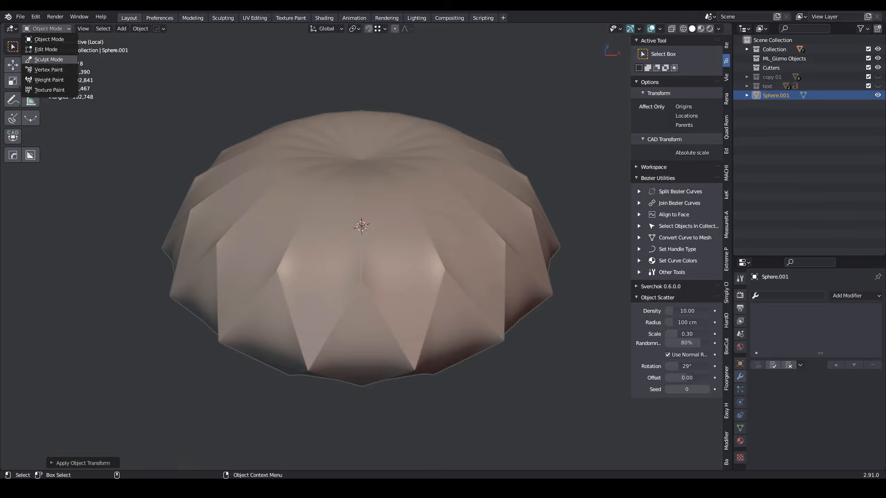
click(56, 60)
click(148, 28)
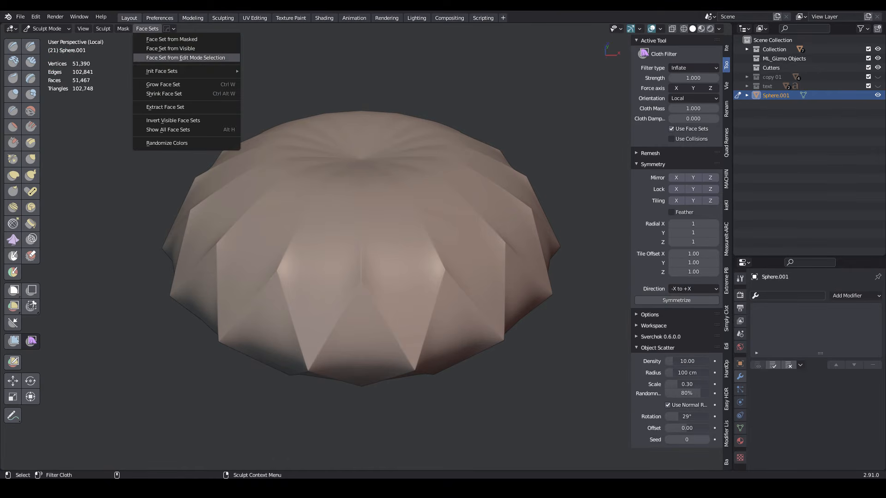
click(154, 57)
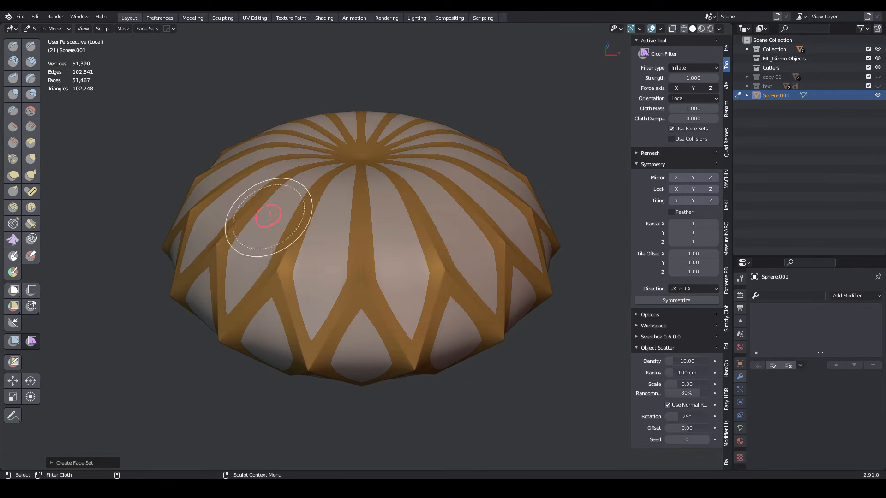
- Shrink the seam face set repeatedly until only thin strips follow the meridians and diamond edges
drag(295, 237, 294, 237)
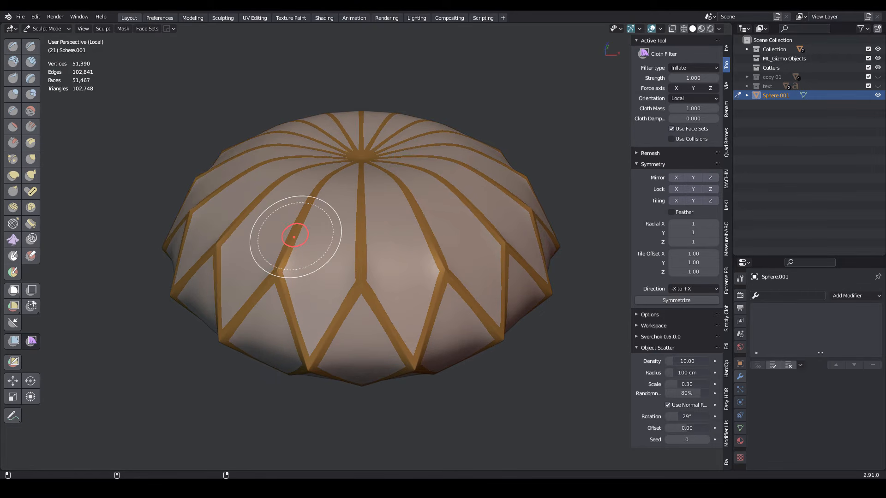
key(ctrl+alt+w)
key(ctrl+alt+w)
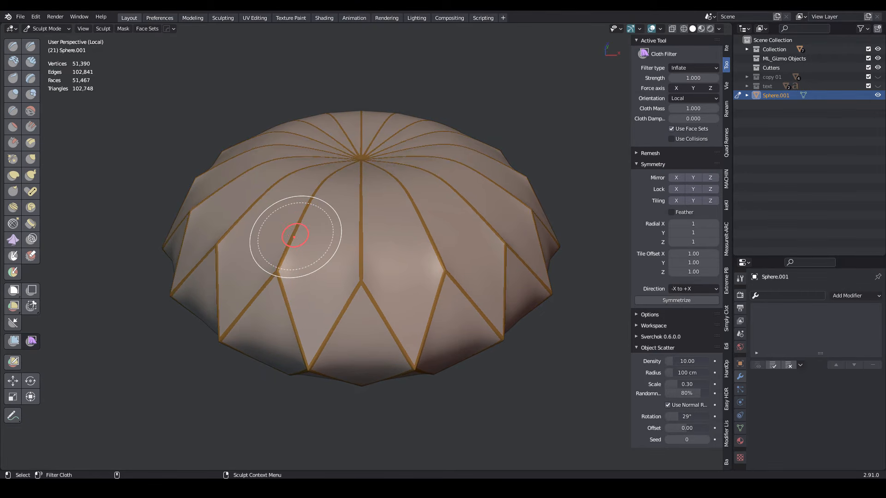
- Inflate the panels between the seams with the Cloth Filter, using face sets, and return to Object Mode
middle_drag(358, 263, 356, 257)
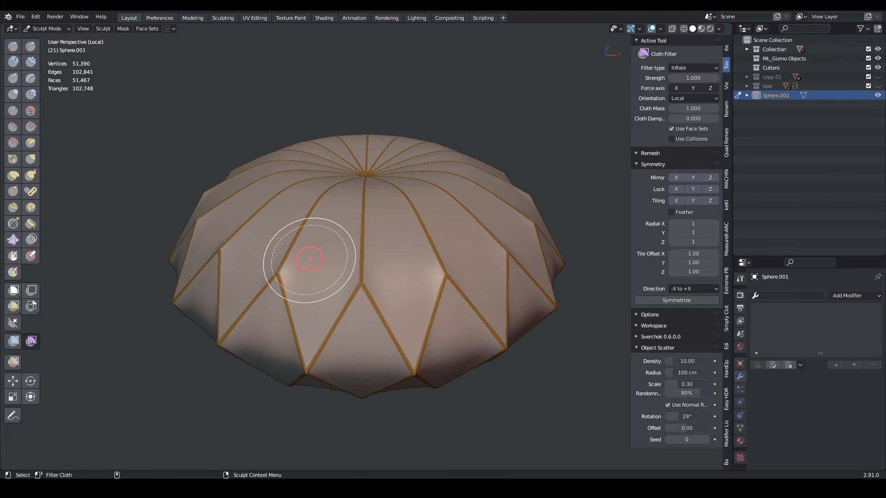
mouse_move(337, 247)
mouse_down()
mouse_move(330, 257)
mouse_move(357, 259)
mouse_move(353, 285)
mouse_move(332, 294)
mouse_move(349, 286)
mouse_move(328, 281)
mouse_move(356, 278)
mouse_move(326, 283)
mouse_move(352, 288)
mouse_up()
click(57, 29)
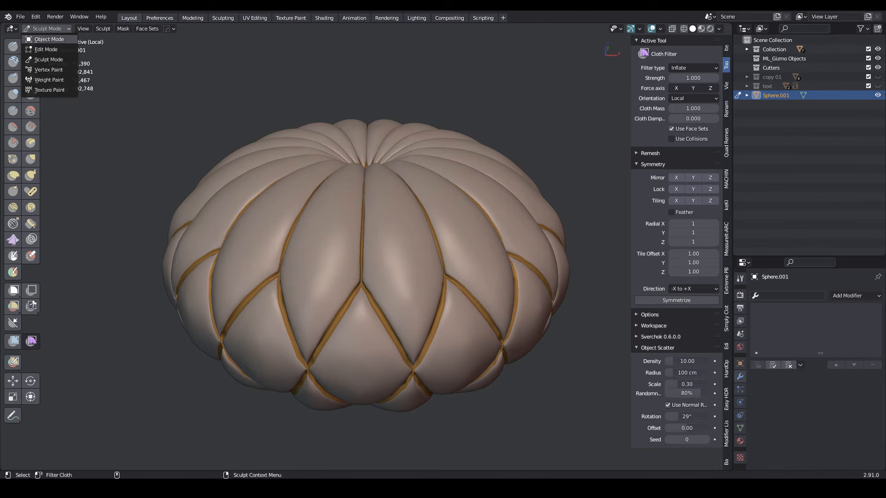
click(52, 39)
- Change the viewport shading's lighting and set the cushion mesh's Auto Smooth angle to 90°
click(718, 29)
click(710, 72)
scroll(347, 169, down, 2)
click(740, 428)
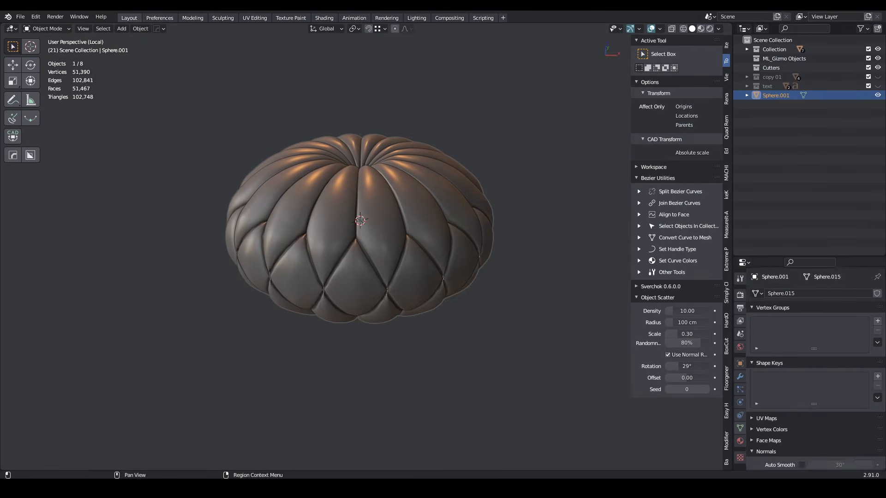
scroll(826, 429, down, 1)
double_click(840, 447)
text(90)
key(Return)
mouse_move(359, 222)
middle_down()
mouse_move(376, 254)
mouse_move(383, 177)
mouse_move(367, 229)
middle_up()
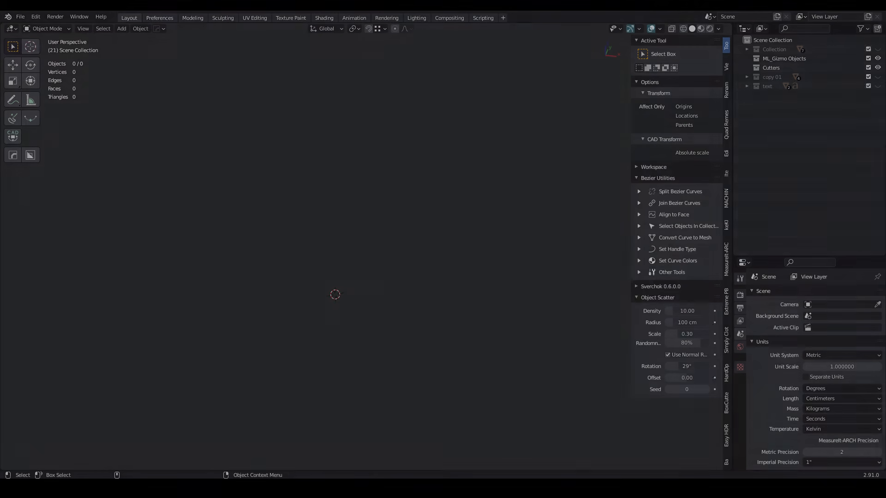
- Add a cylinder at the 3D cursor in the empty scene
key(shift+a)
click(395, 110)
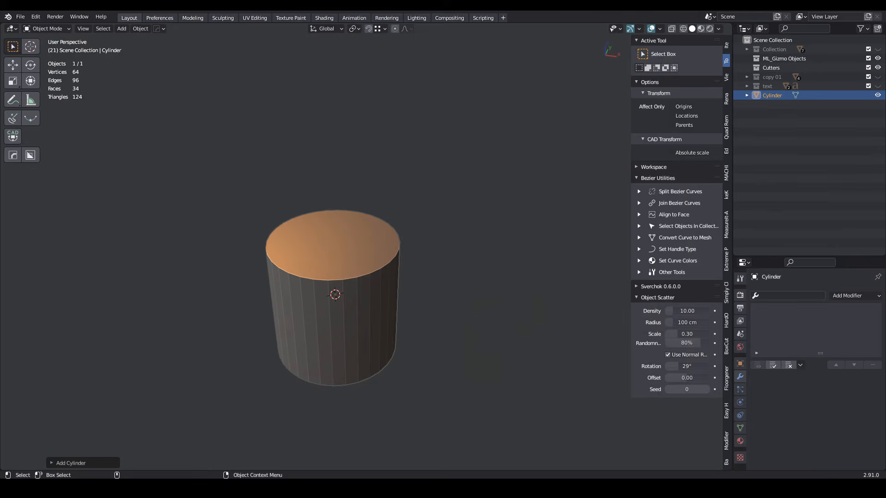
key(F9)
shift+middle_drag(335, 294, 350, 246)
scroll(350, 246, up, 2)
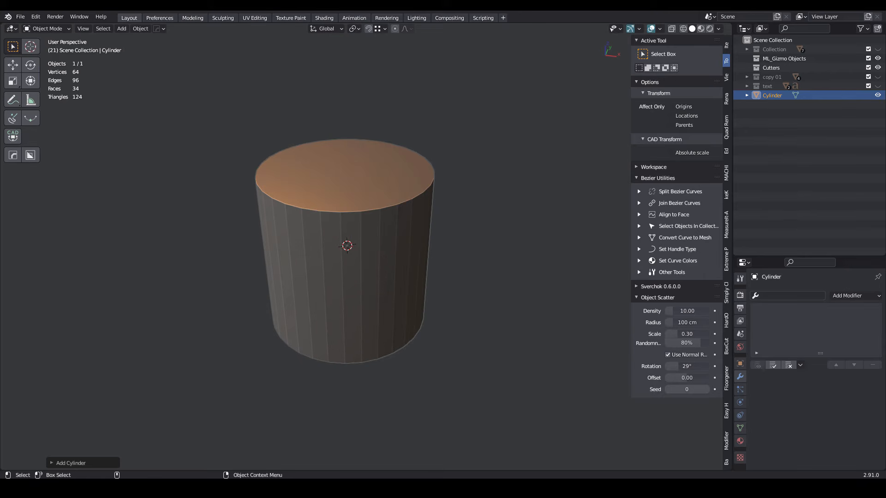
- In Edit Mode, delete the cylinder's top and bottom cap faces
click(46, 29)
click(46, 48)
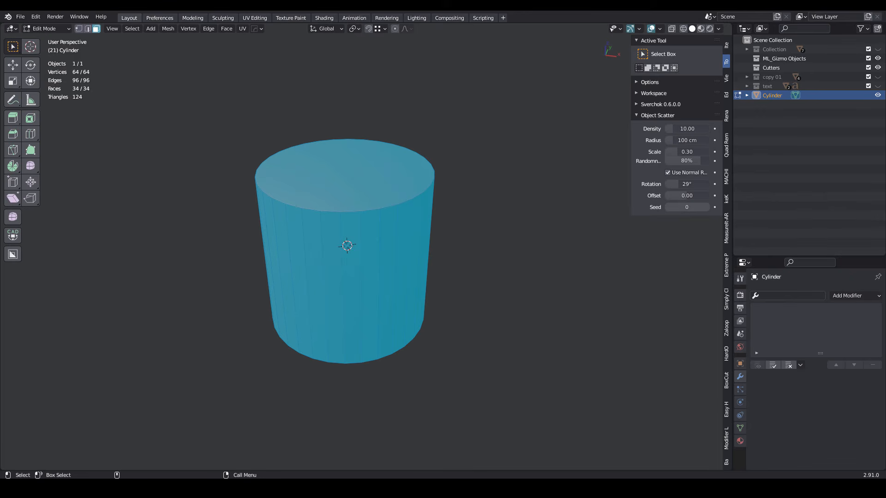
click(345, 176)
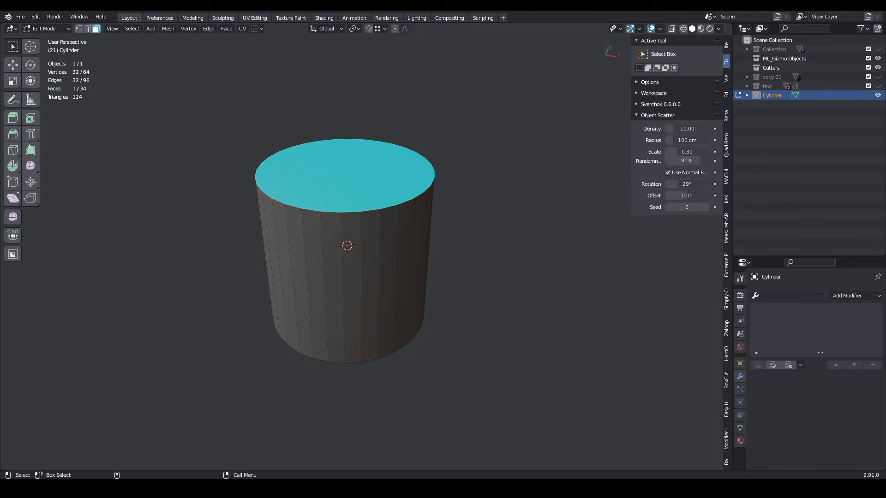
middle_drag(347, 277, 351, 214)
shift+click(351, 398)
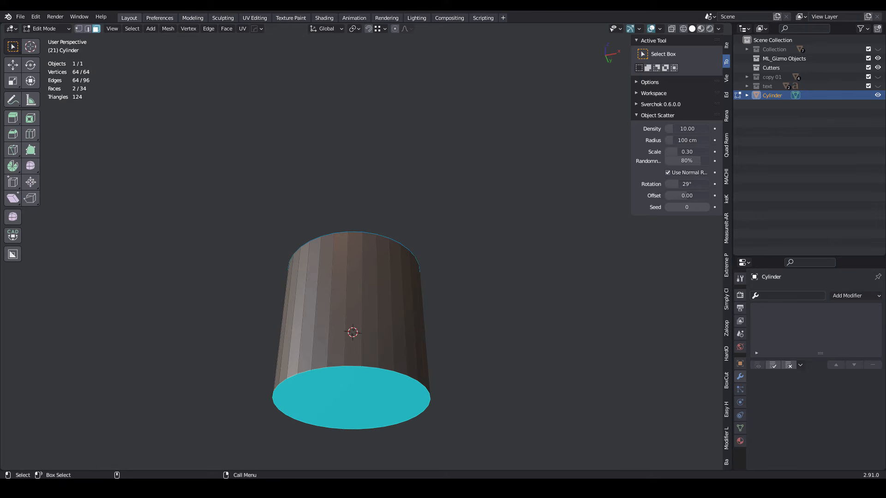
key(x)
key(f)
- Close the cylinder's open bottom and top edge loops with Grid Fill
key(2)
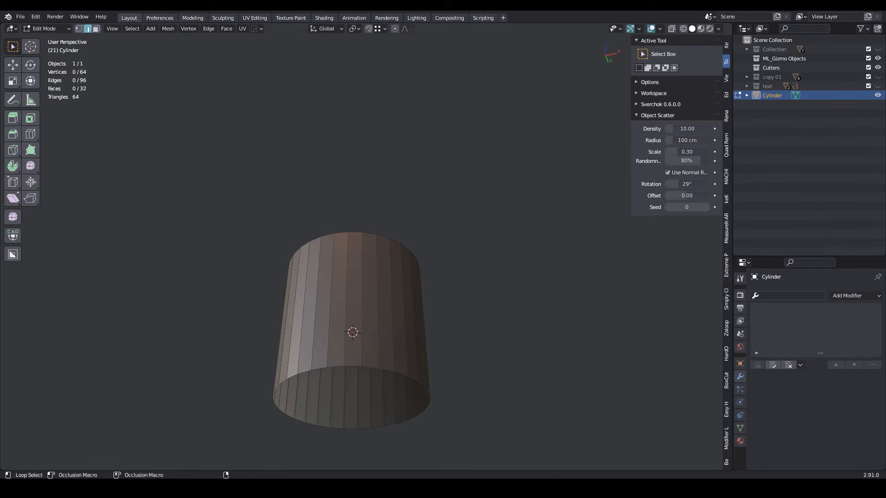
alt+click(294, 376)
click(227, 29)
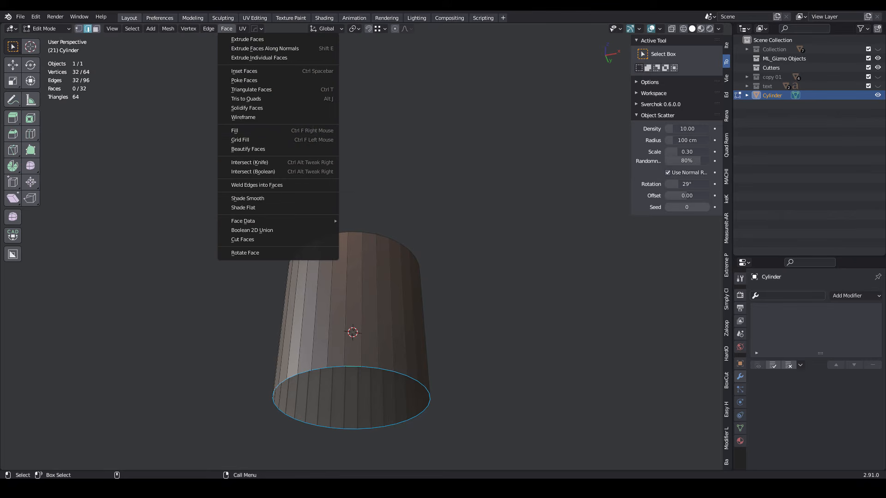
click(240, 140)
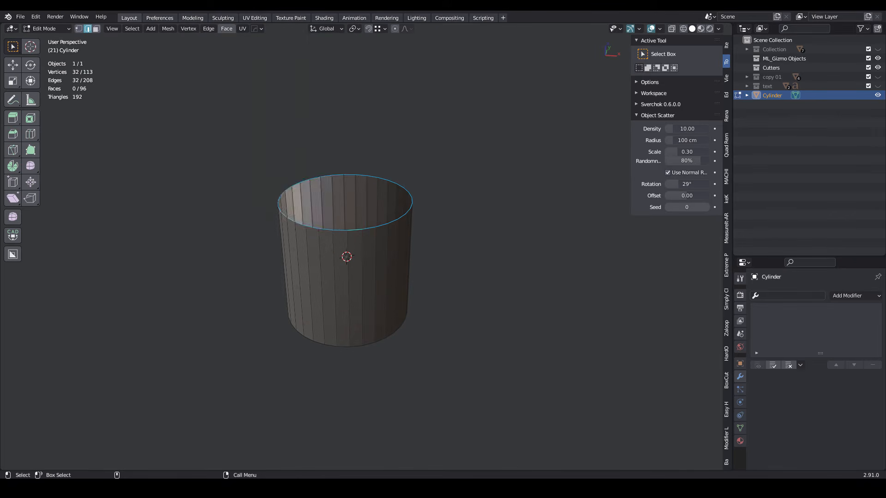
click(226, 29)
click(240, 140)
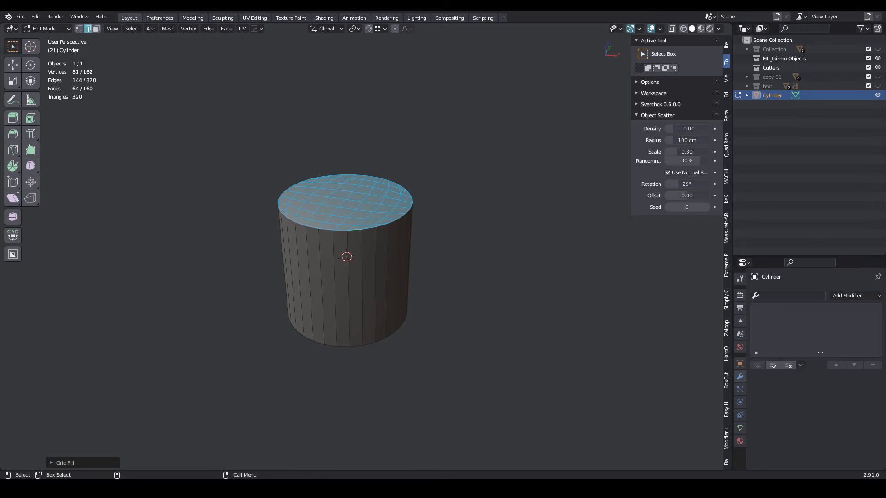
- Select the ring of vertical side edges and subdivide it with 10 cuts
key(alt+a)
ctrl+alt+click(335, 286)
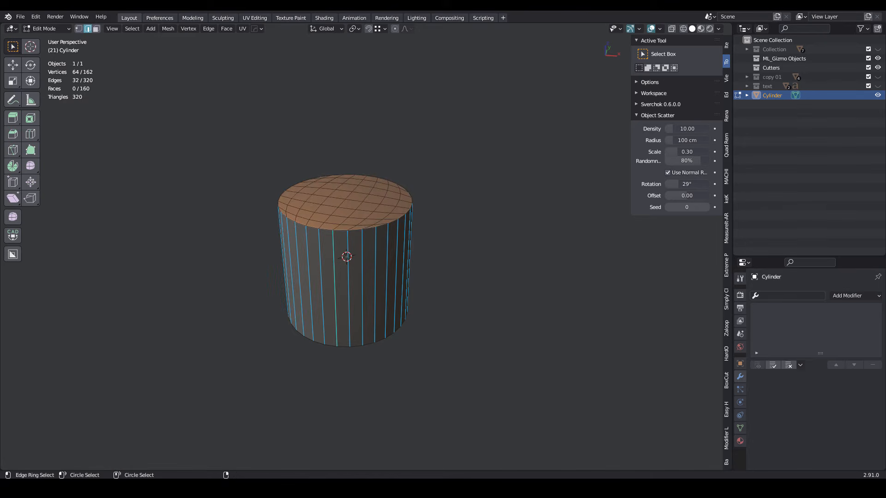
click(209, 28)
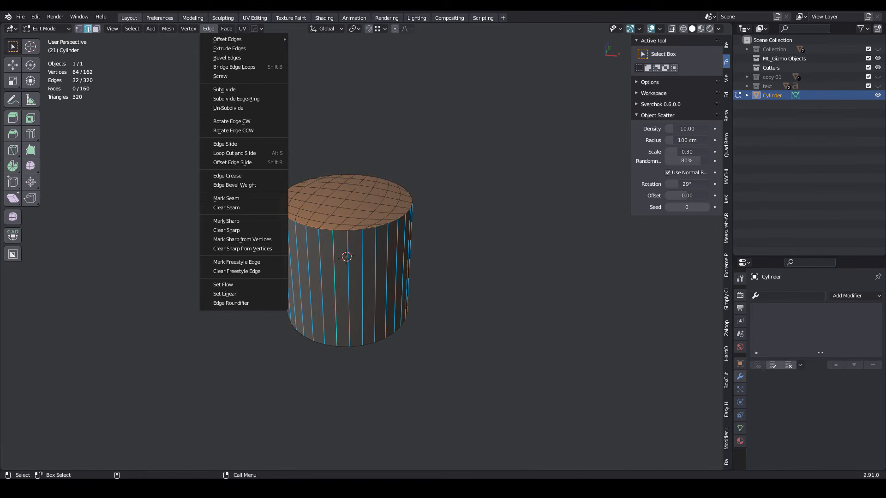
click(224, 89)
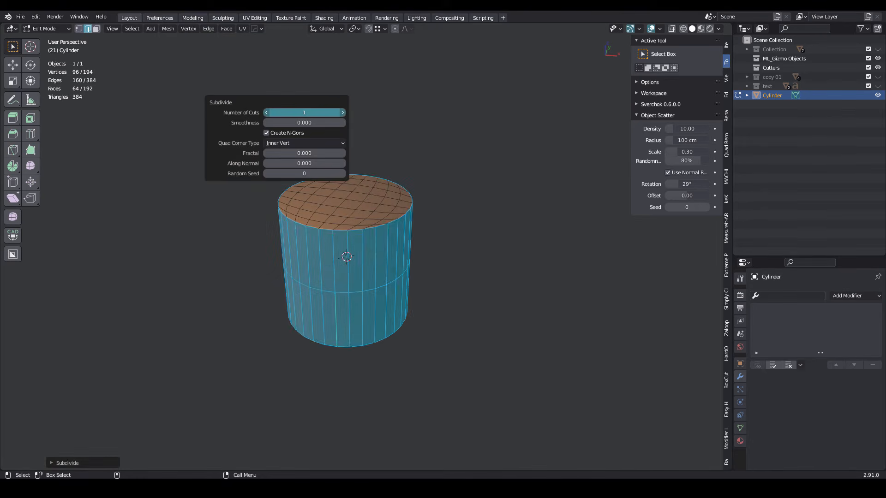
drag(302, 112, 328, 113)
scroll(343, 253, up, 3)
- Inset the selected side faces of the cylinder slightly to leave thin bands along the upper and lower rims
key(3)
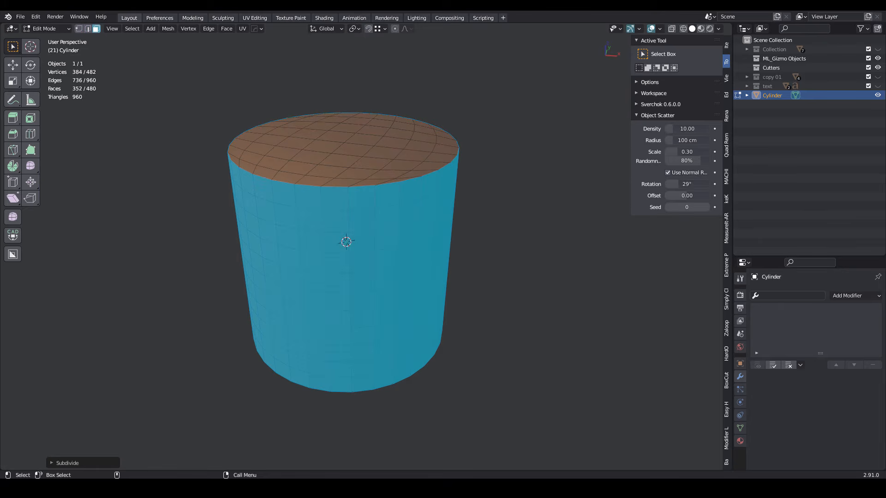
right_click(267, 277)
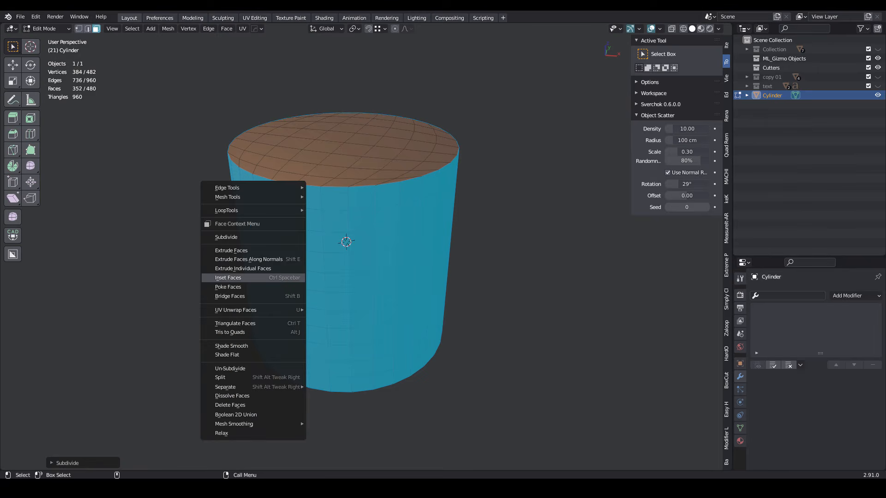
click(267, 278)
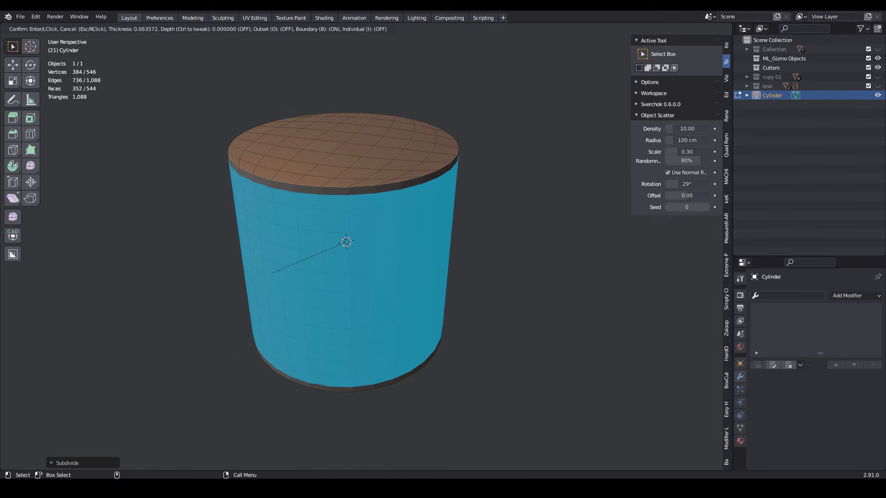
click(346, 242)
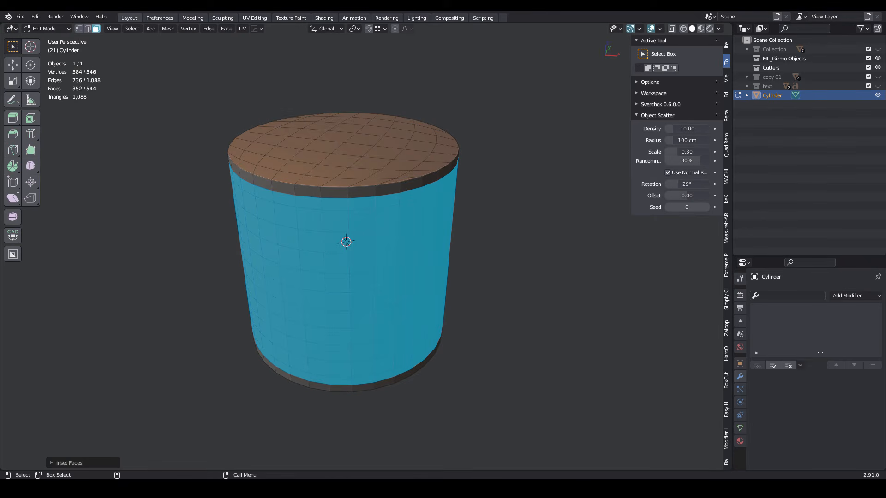
- Un-Subdivide the inset side faces to turn the square grid into a diamond pattern
click(208, 28)
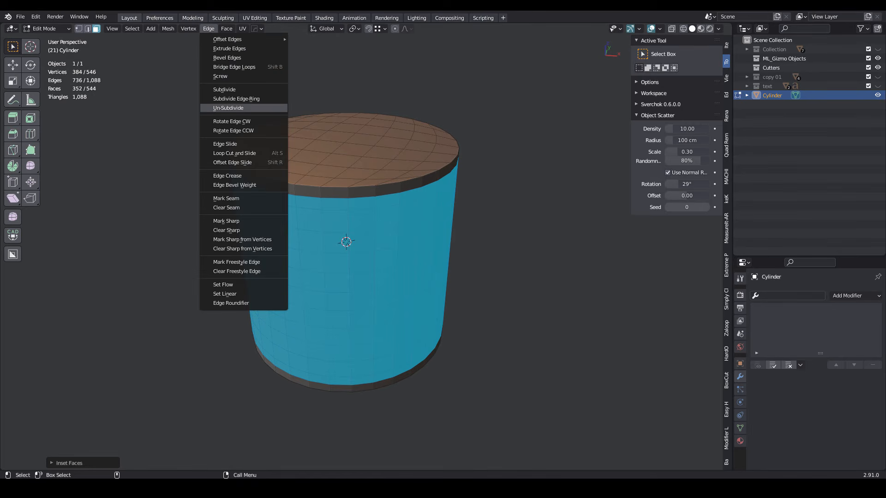
click(228, 108)
key(F9)
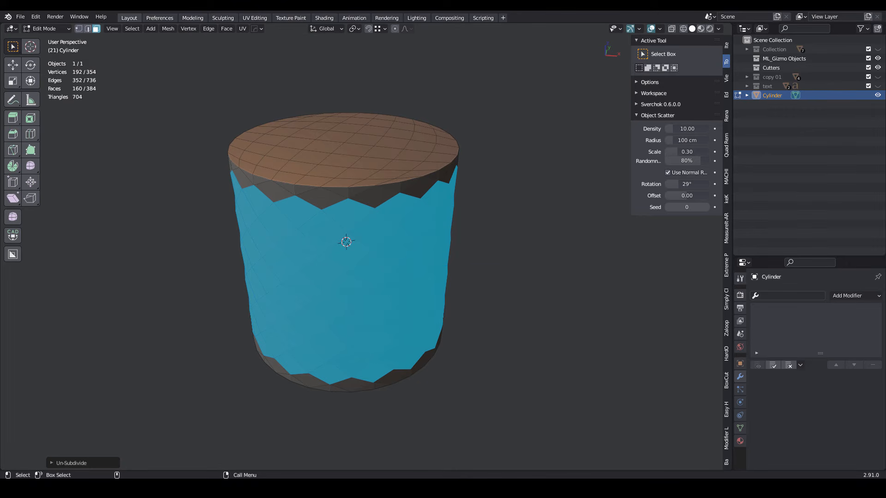
- Select the whole mesh and bevel all its edges narrowly with 2 segments
key(a)
key(ctrl+b)
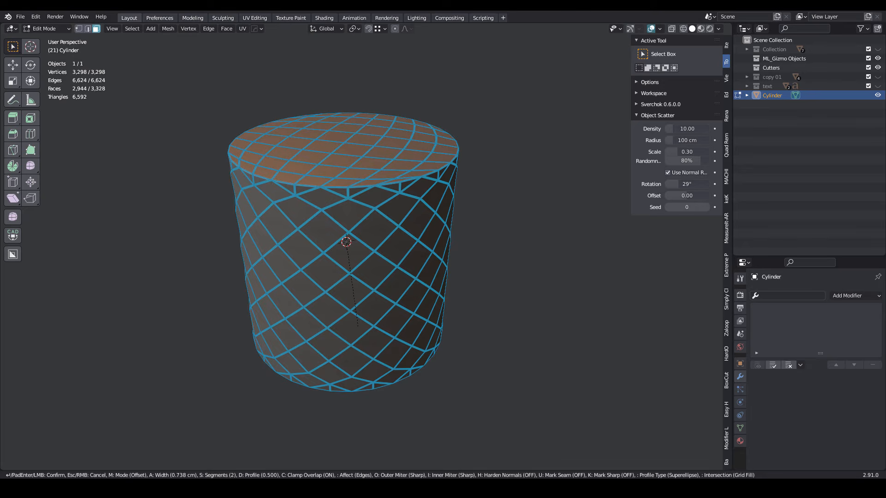
key(Return)
key(F9)
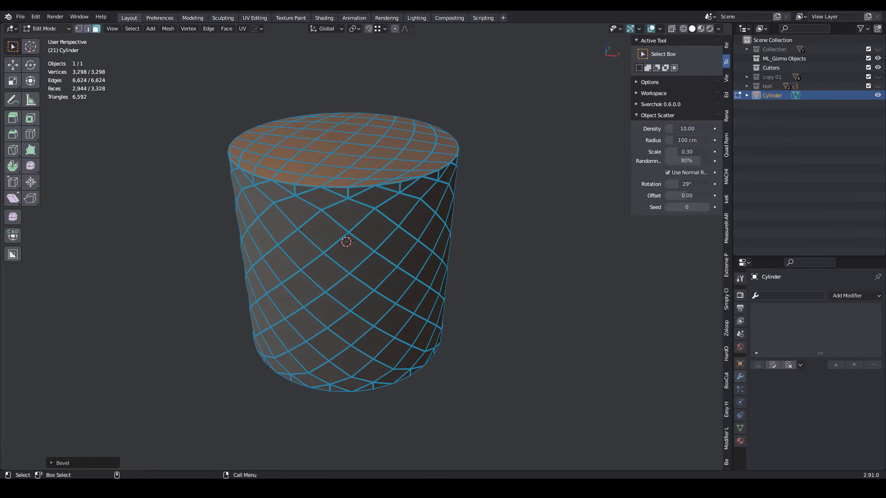
- In Object Mode, add a Subdivision Surface modifier with viewport level 3 to the cylinder and apply it
click(47, 29)
click(49, 39)
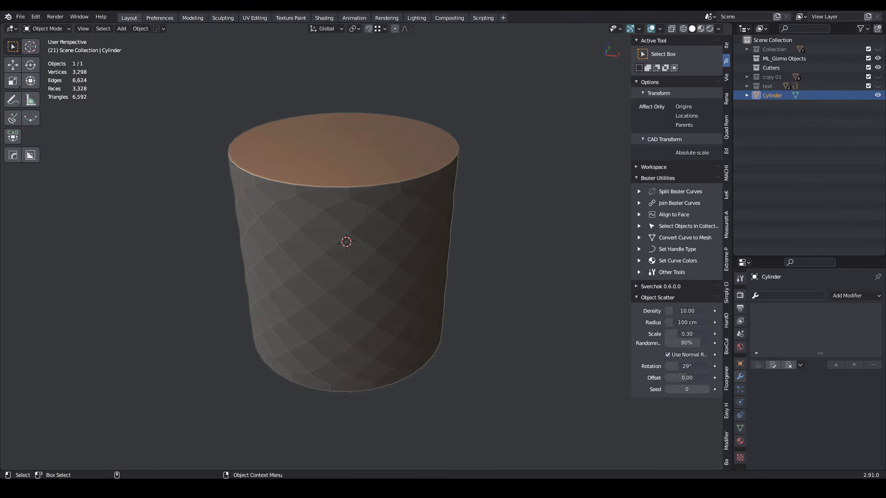
click(849, 296)
click(710, 141)
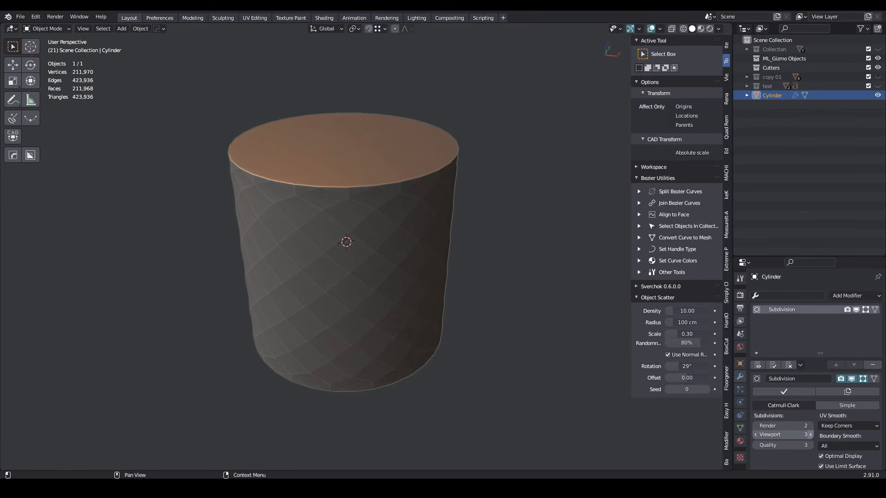
click(783, 391)
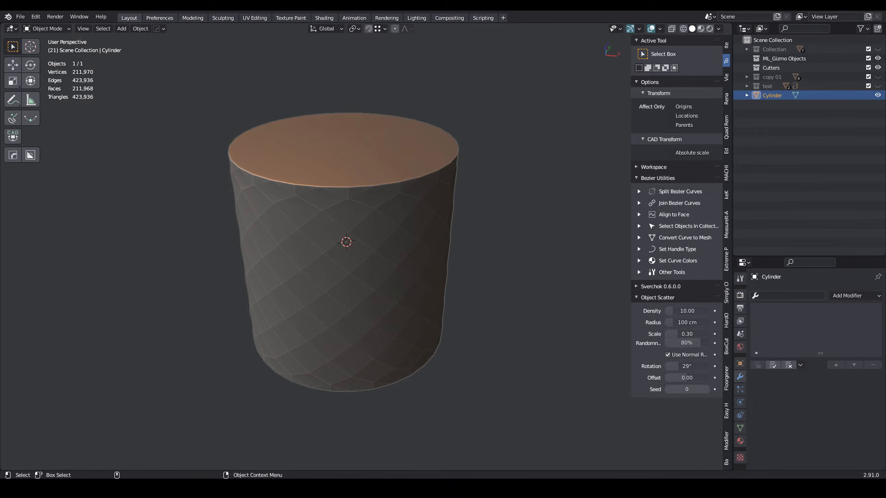
- In Sculpt Mode, create a face set from the Edit Mode selection of beveled seams
click(46, 29)
click(59, 60)
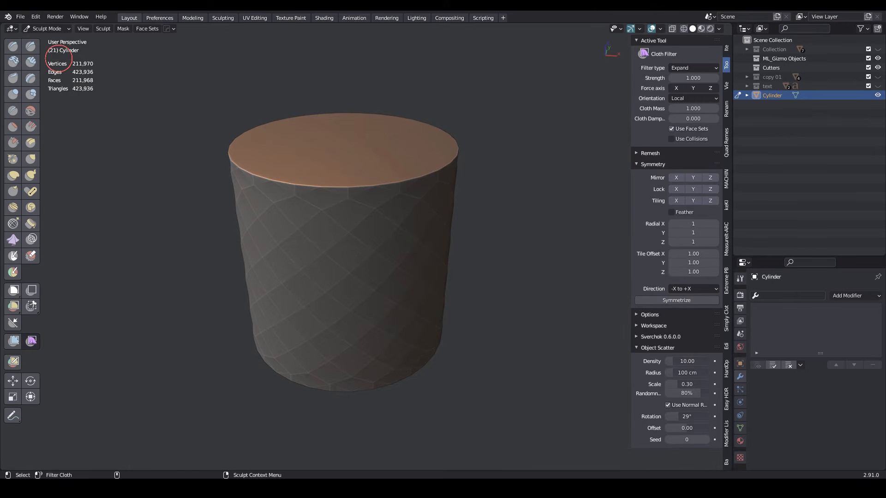
click(147, 28)
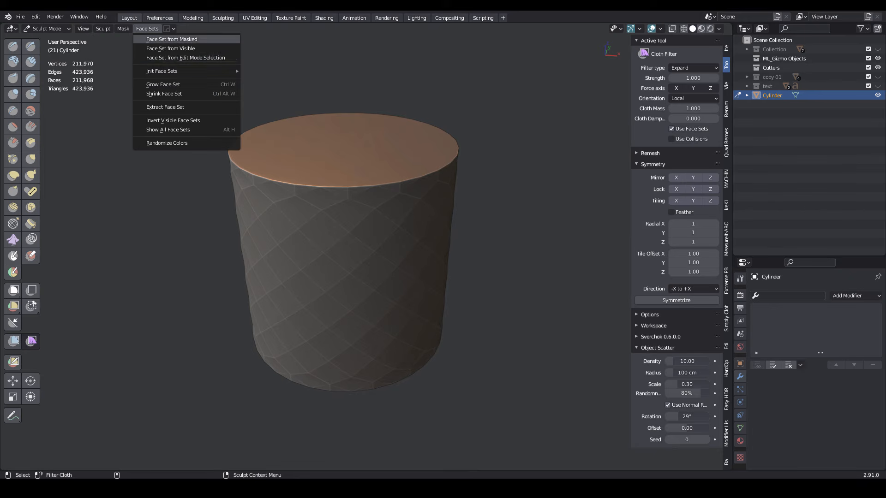
click(164, 58)
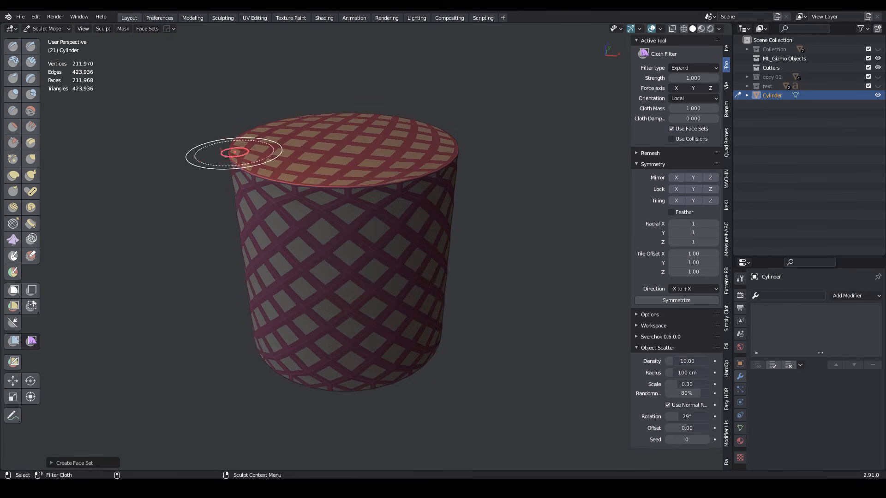
- Shrink the seam face set repeatedly until only thin lines remain between the diamonds
key(ctrl+alt+w)
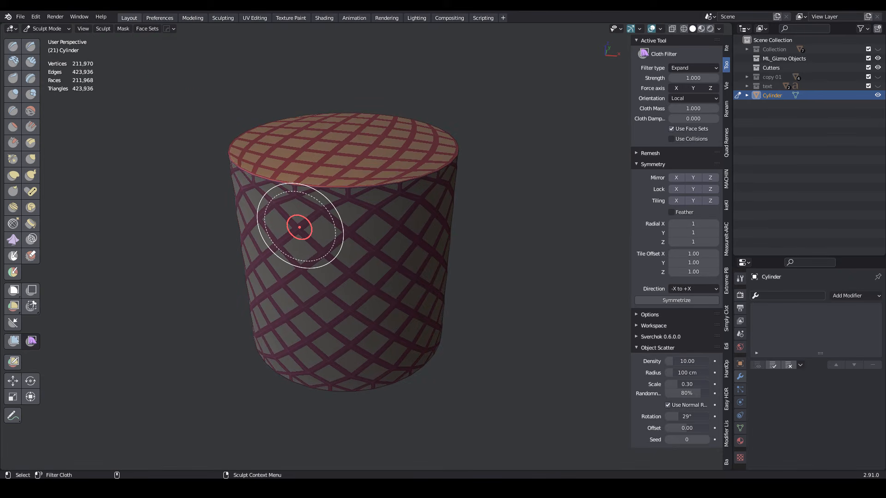
key(ctrl+alt+w)
key(ctrl+alt+w)
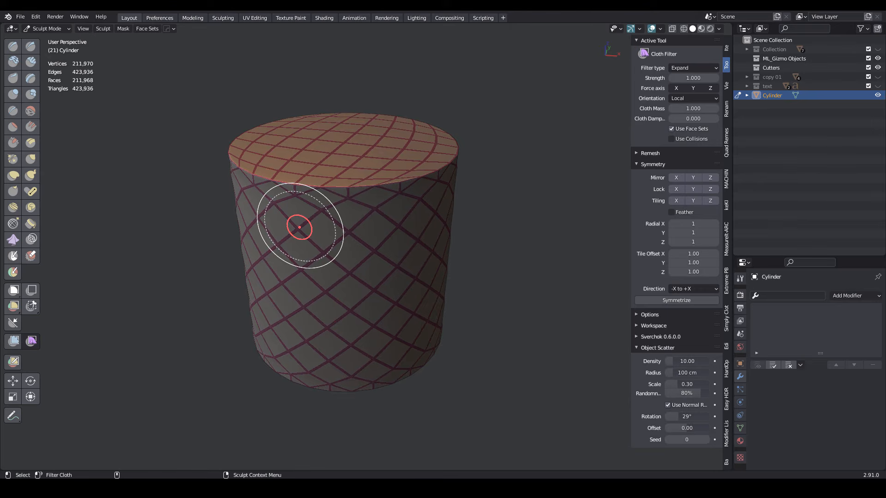
key(ctrl+alt+w)
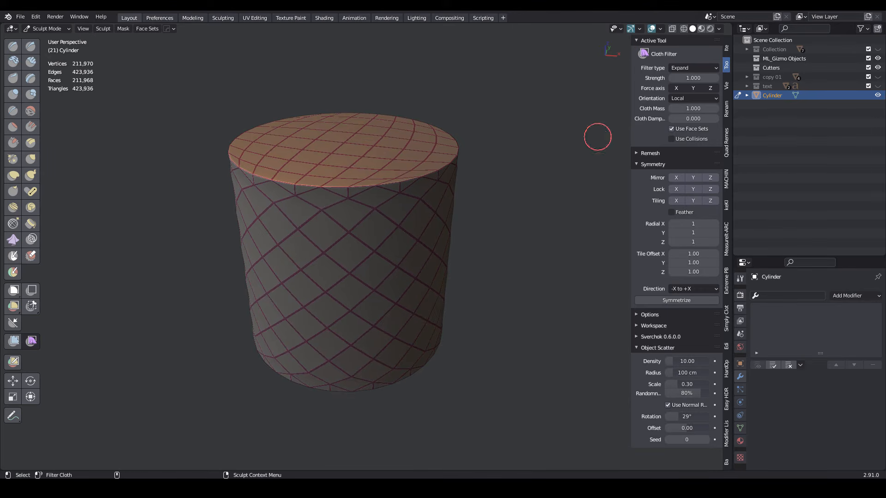
- Set the Cloth Filter type to Inflate and puff up the diamond panels across the cylinder
click(694, 68)
click(693, 88)
alt+right_drag(334, 264, 310, 271)
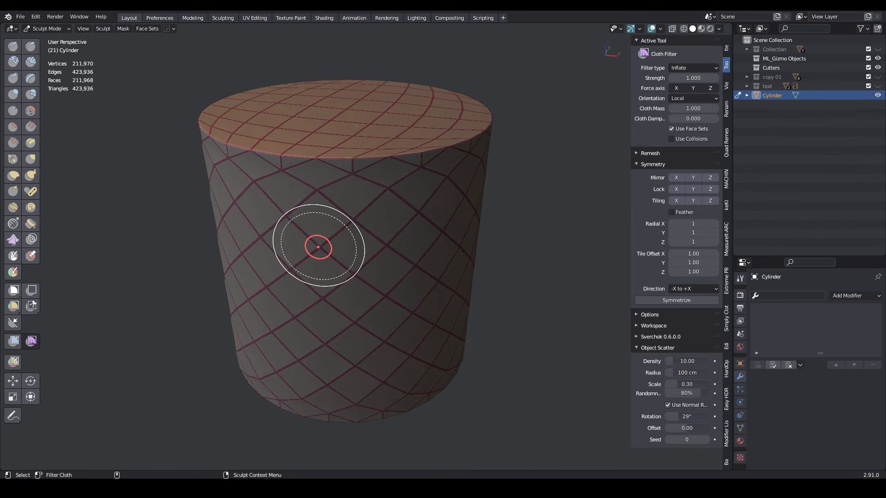
drag(318, 245, 368, 271)
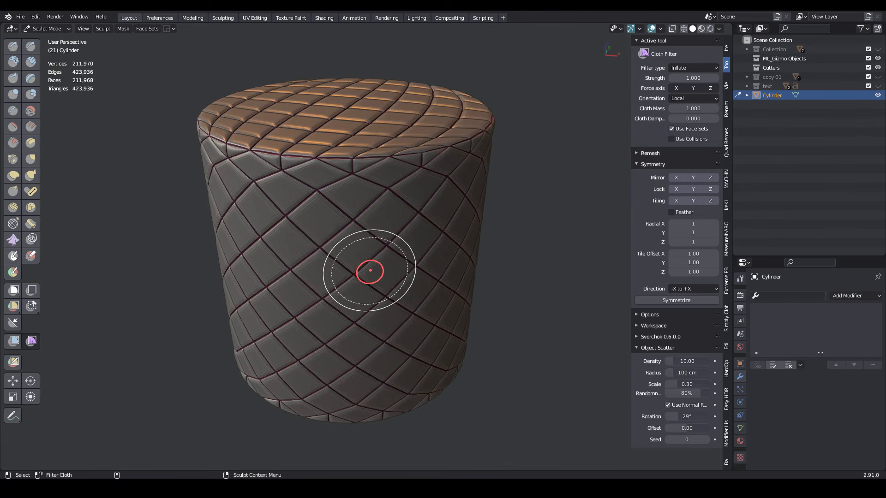
mouse_move(319, 247)
mouse_down()
mouse_move(283, 253)
mouse_move(294, 269)
mouse_move(367, 272)
mouse_move(321, 249)
mouse_move(287, 251)
mouse_move(352, 275)
mouse_up()
- Return to Object Mode and shade the quilted cylinder smooth
click(46, 29)
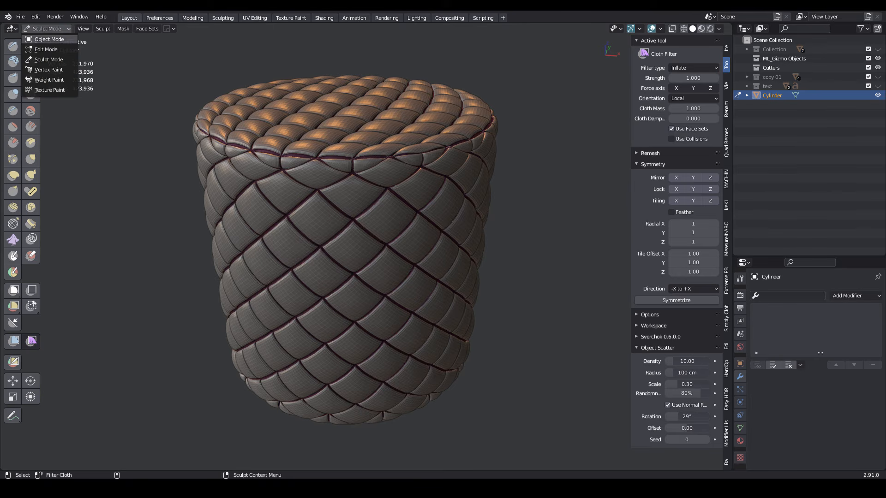
click(46, 40)
right_click(268, 242)
click(262, 242)
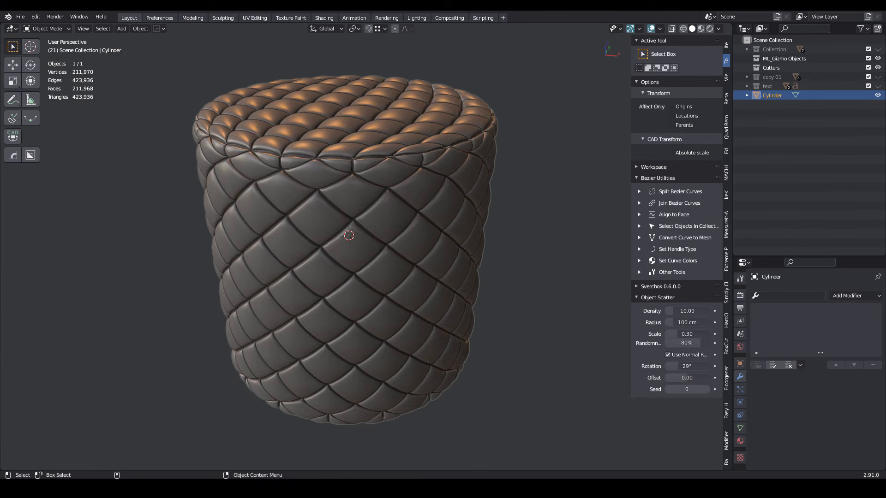
scroll(272, 401, down, 1)
mouse_move(272, 401)
middle_down()
mouse_move(235, 399)
mouse_move(289, 398)
mouse_move(262, 396)
middle_up()
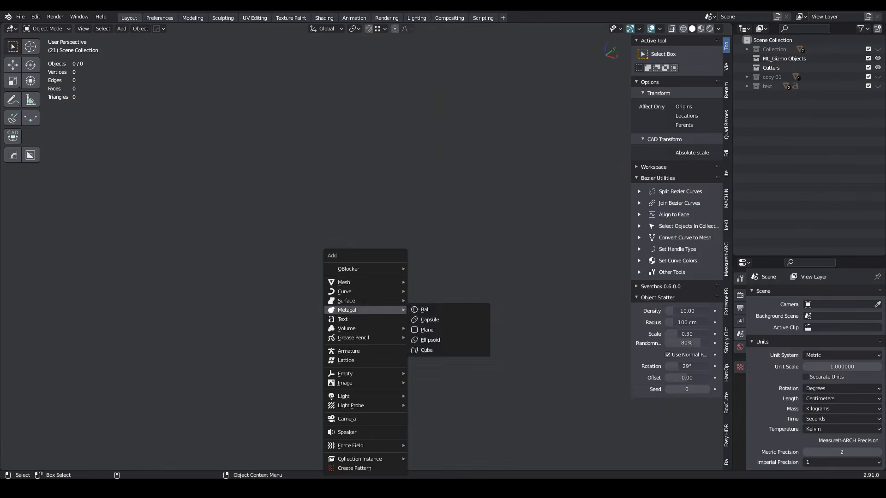
- Add a new cylinder and bevel its upper rim about 35 cm wide with 2 segments in Edit Mode
mouse_move(343, 282)
click(431, 110)
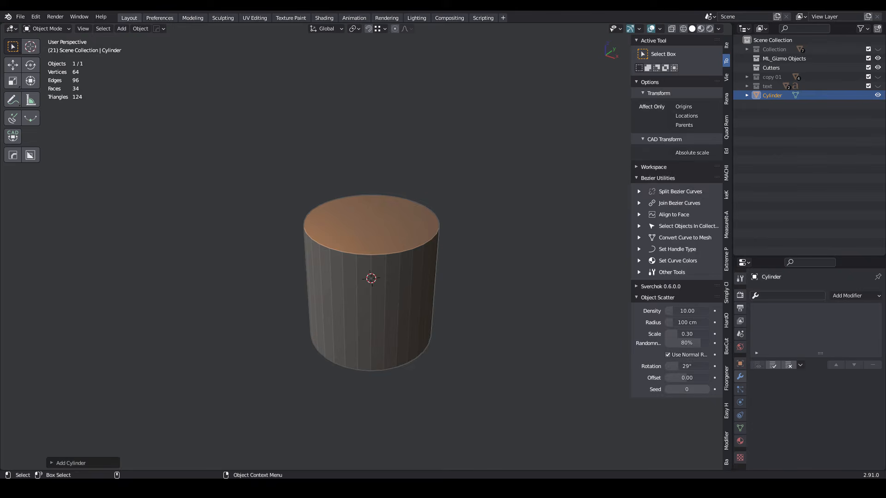
key(Tab)
key(ctrl+b)
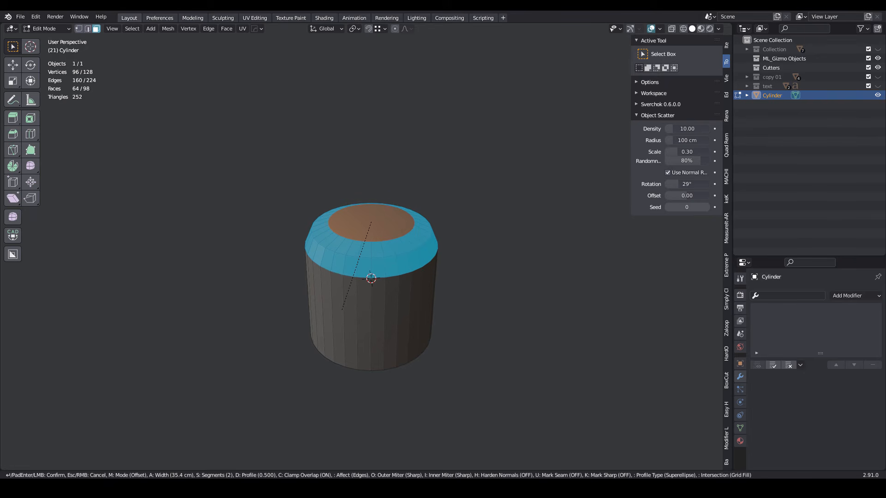
key(Return)
- Select the ring of vertical side edges below the bevel and subdivide it with 3 cuts
key(2)
ctrl+alt+click(356, 320)
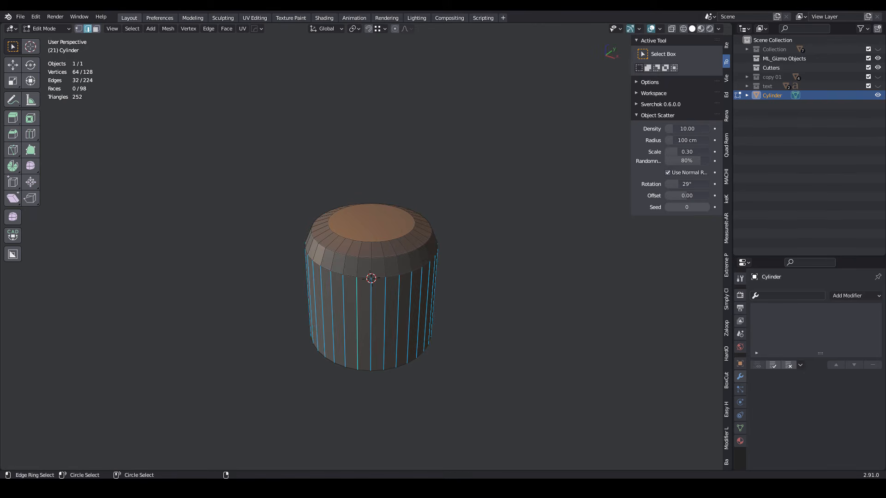
right_click(355, 322)
key(Return)
key(F9)
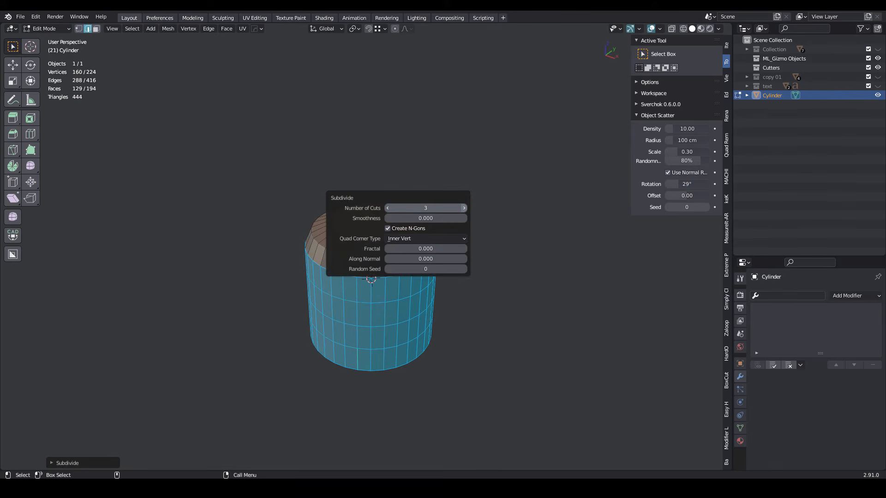
- Add a loop cut around the lowest side band and slide it close to the cylinder's base
key(ctrl+r)
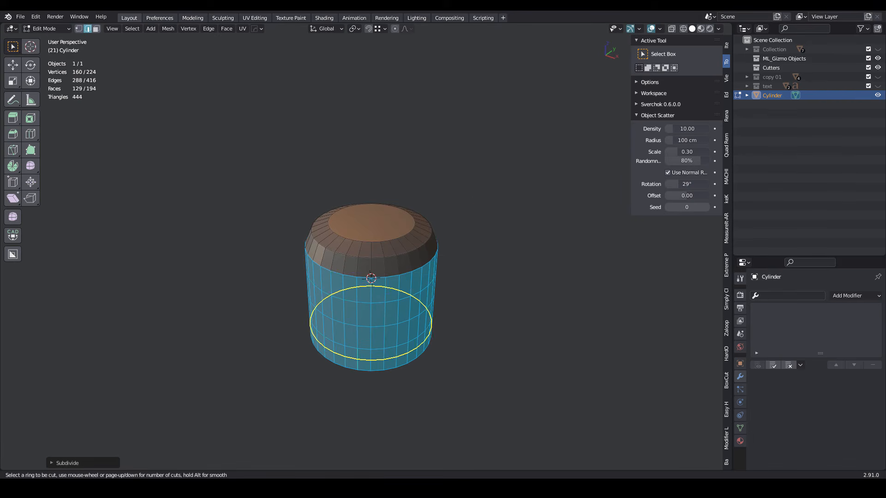
click(371, 364)
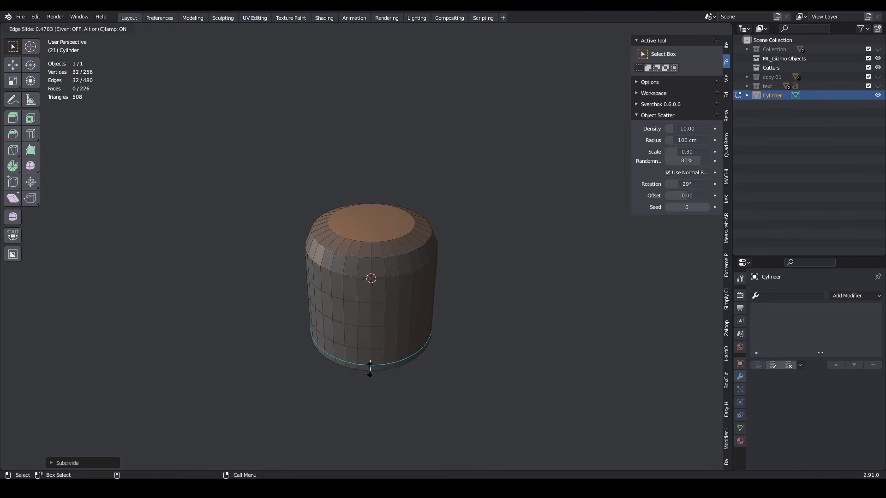
click(370, 371)
- Inset the cylinder's bottom cap face slightly to form a thin border around it
key(3)
middle_drag(370, 373, 375, 295)
click(391, 399)
key(i)
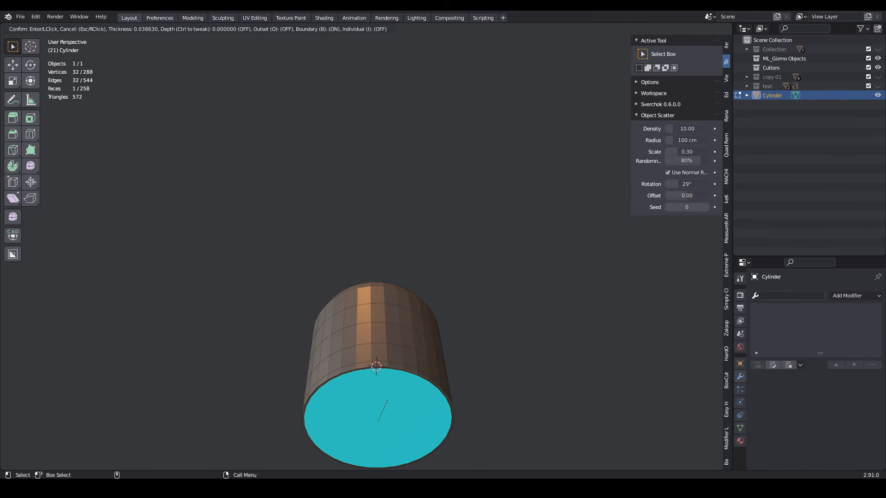
key(Return)
- Delete the cylinder's flat top cap face and close the open edge loop with Grid Fill
middle_drag(376, 300, 376, 393)
click(365, 223)
key(x)
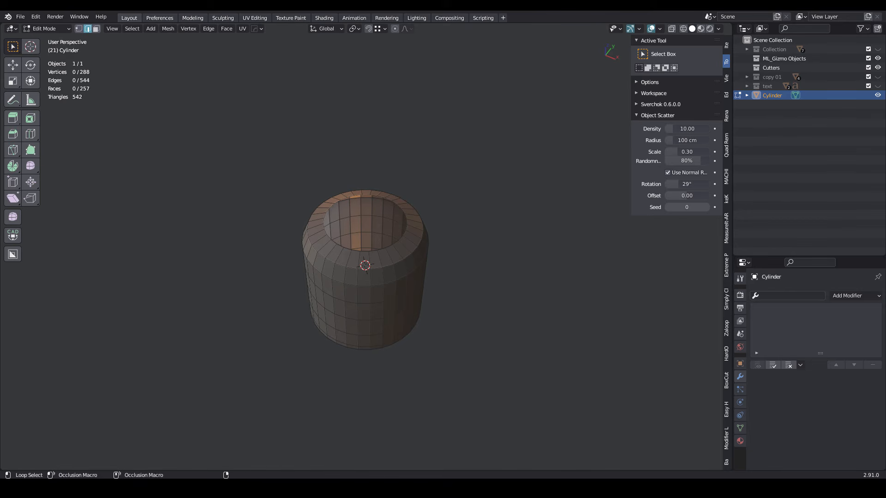
alt+click(360, 251)
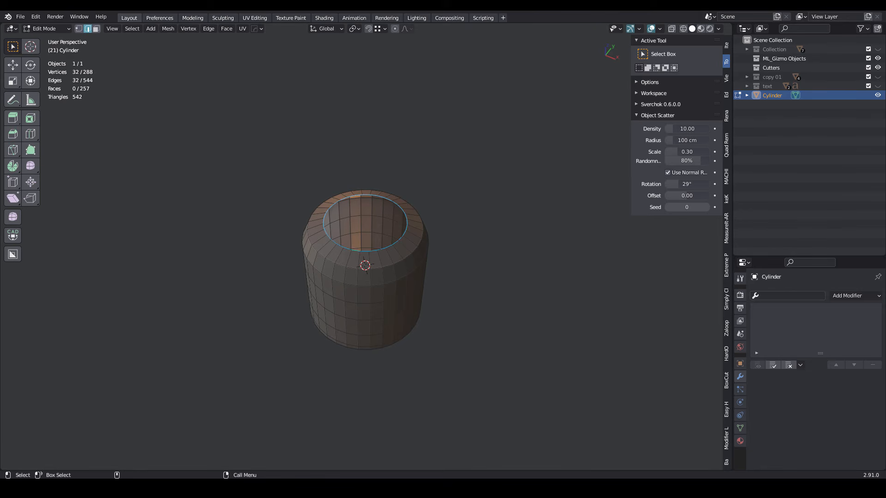
click(227, 28)
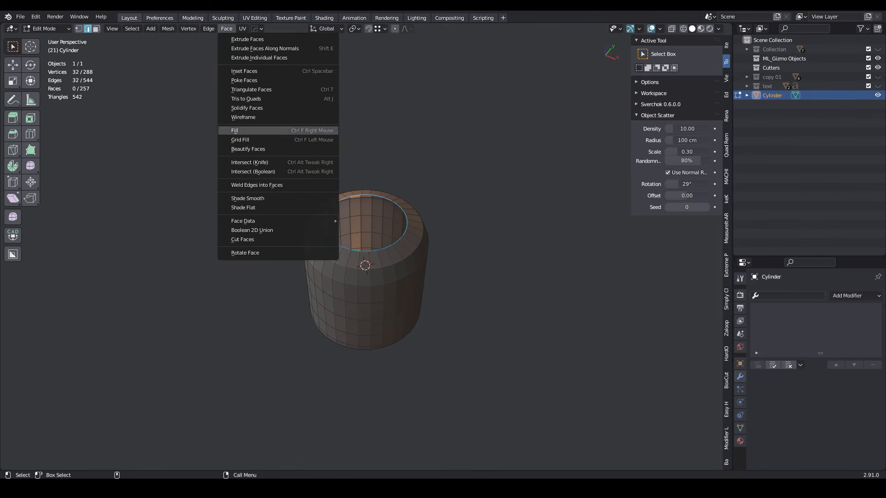
click(239, 140)
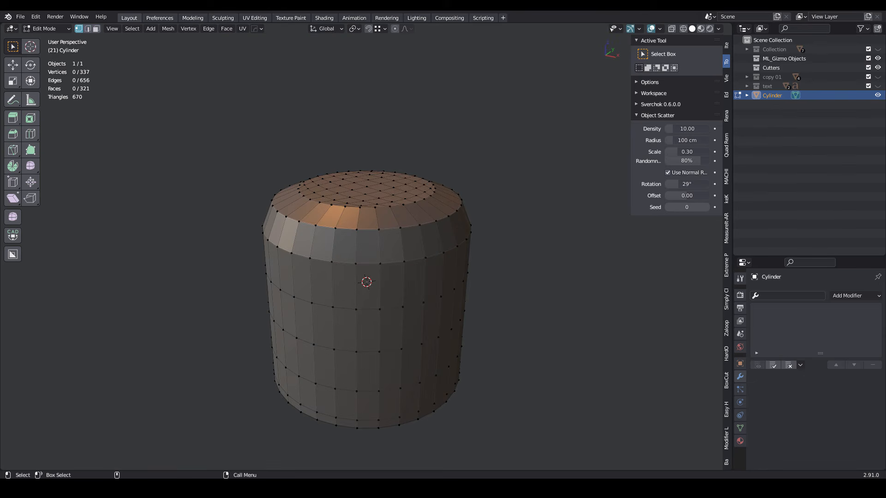
- Select the three lower horizontal edge loops on the cylinder's side and apply Checker Deselect to keep alternate vertices
alt+click(367, 392)
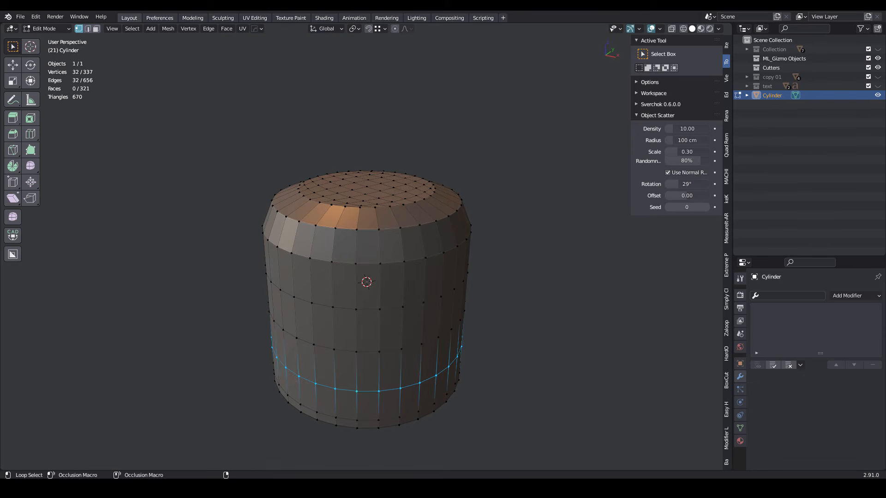
alt+shift+click(367, 352)
alt+shift+click(368, 310)
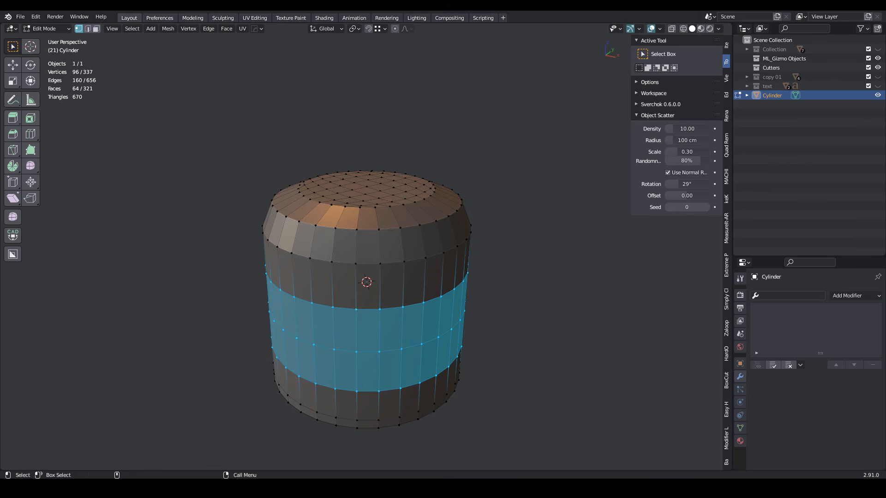
click(132, 28)
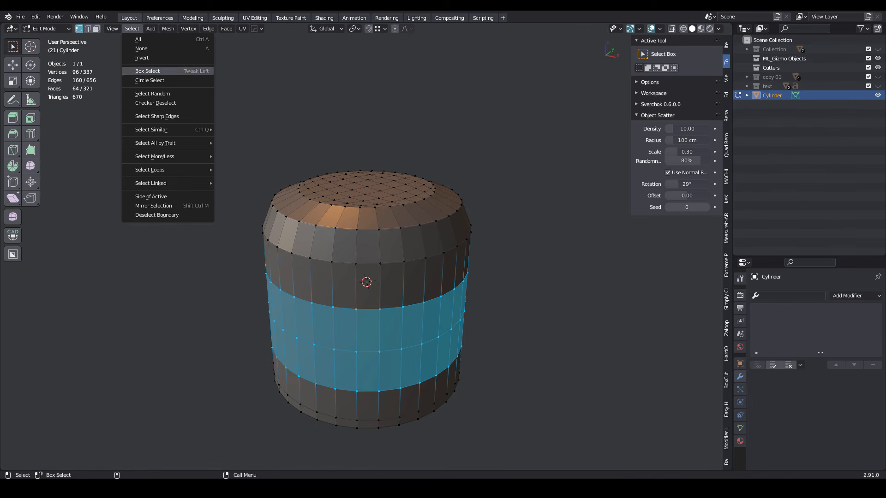
click(155, 103)
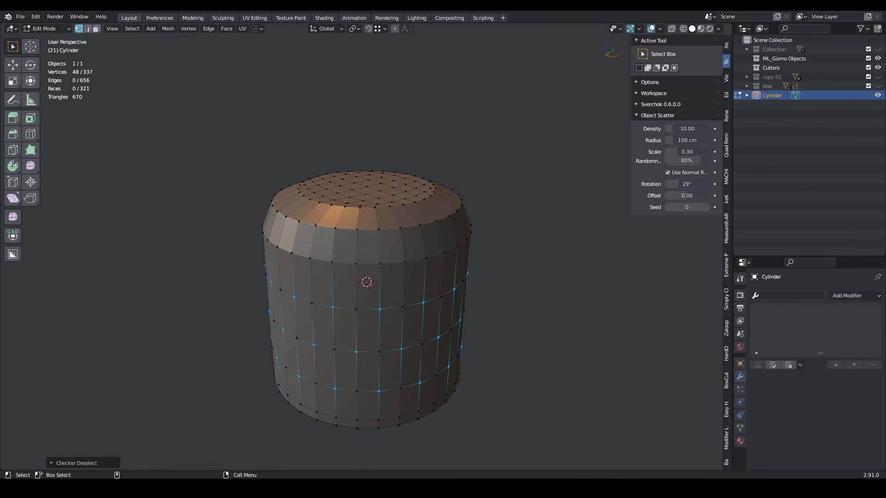
- Add alternate vertices of the upper bevel's edge loop and staggered vertices across the top cap grid to the selection
alt+shift+click(368, 229)
click(132, 29)
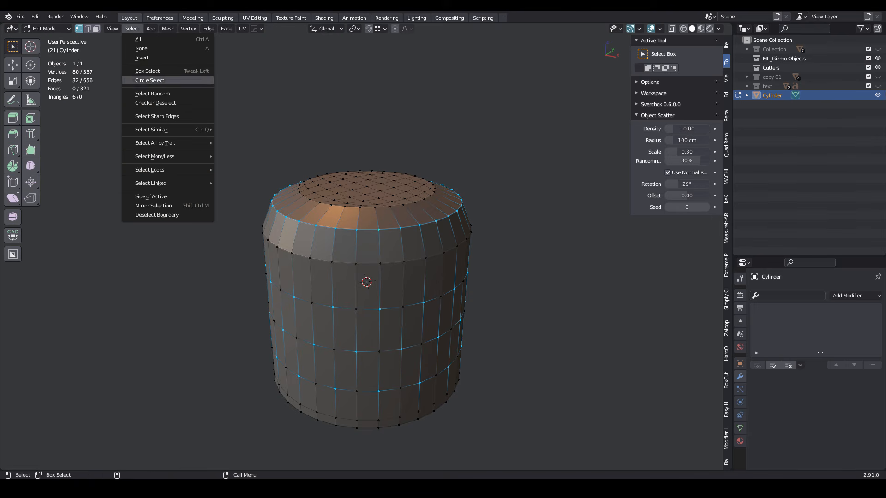
click(155, 103)
middle_drag(337, 157, 375, 211)
shift+click(385, 221)
shift+click(321, 224)
shift+click(258, 218)
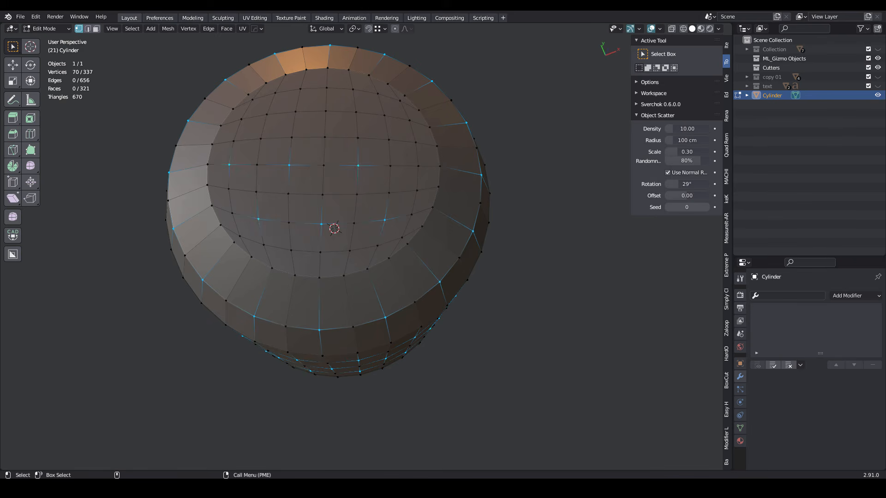
- Bevel the selected vertices into small diamond-shaped faces across the cylinder's side and top
middle_drag(416, 276, 386, 217)
scroll(386, 216, down, 2)
key(ctrl+b)
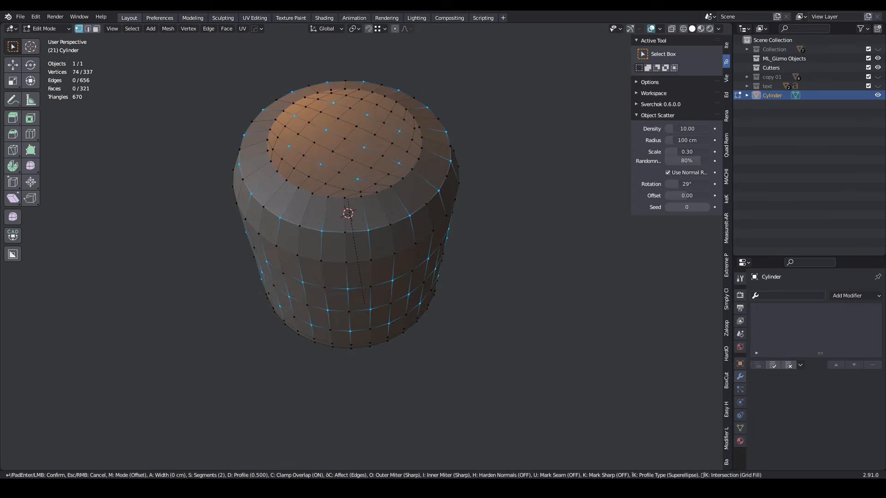
click(447, 235)
key(F9)
click(523, 249)
click(506, 283)
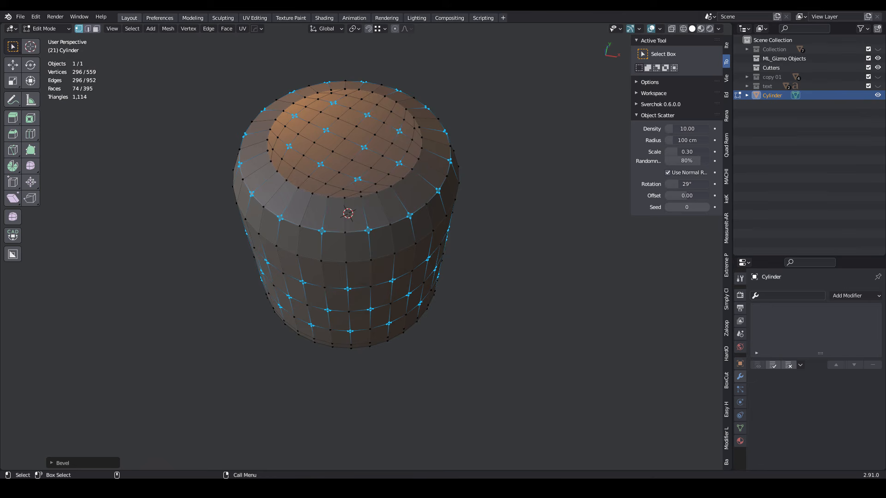
- In Object Mode, add a Subdivision Surface modifier to the cylinder, raise its viewport level to 4 and apply it
click(47, 28)
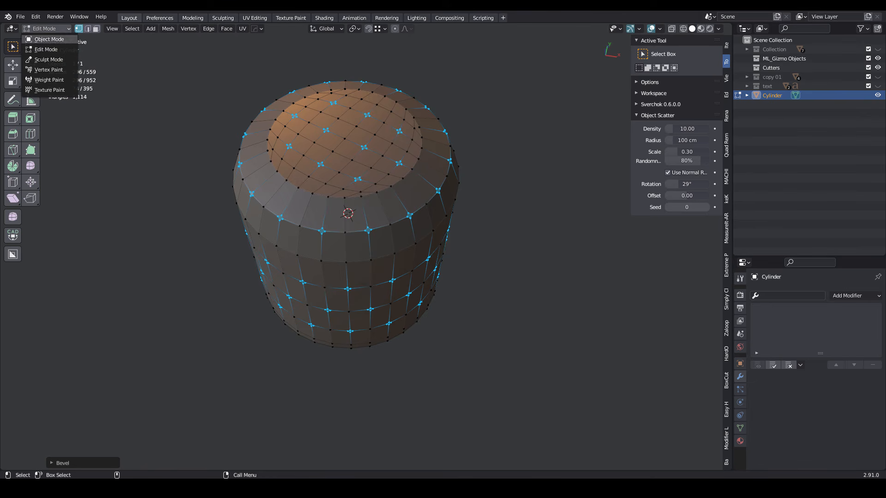
click(49, 39)
click(855, 296)
click(711, 141)
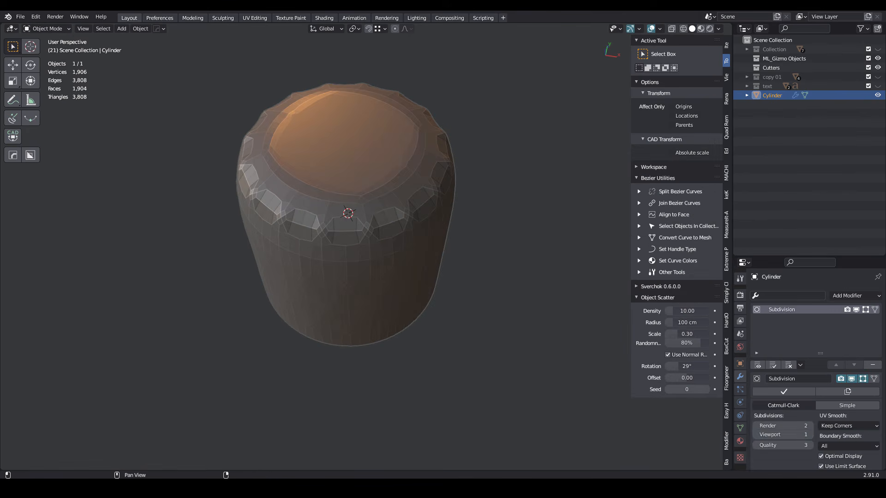
click(810, 434)
click(810, 434)
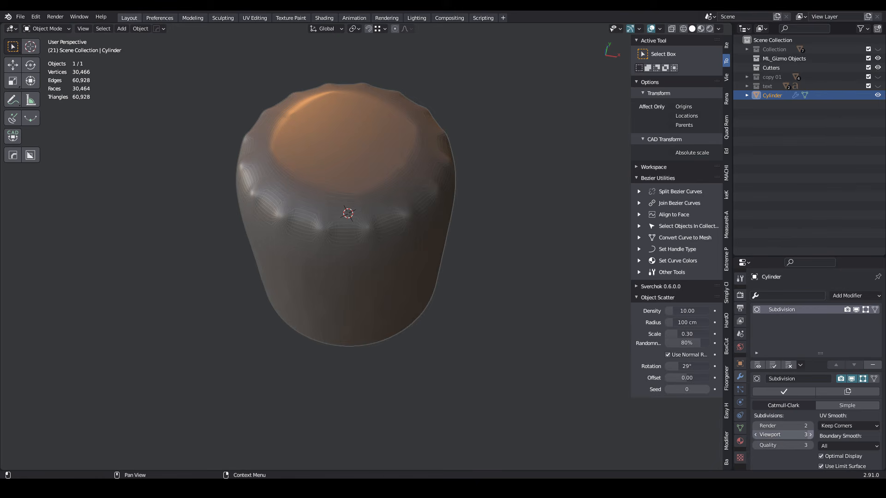
click(784, 392)
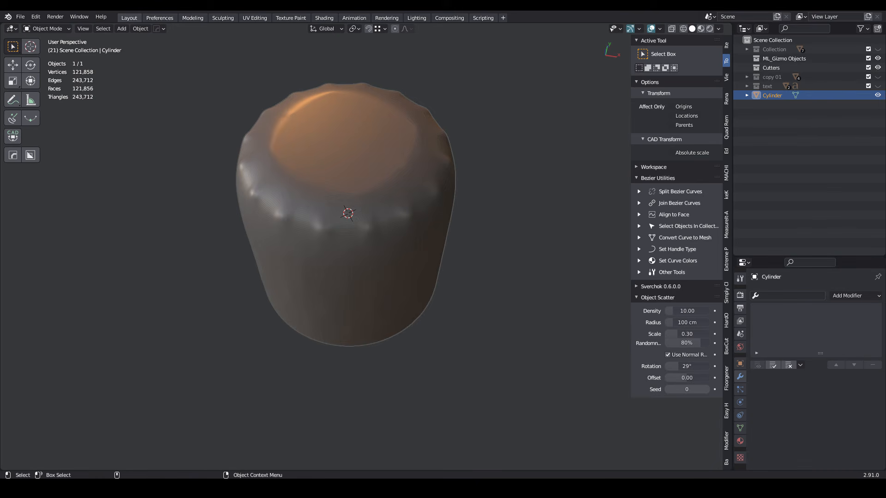
- Switch to Sculpt Mode and create a face set from the edit mode selection of diamond faces
middle_drag(342, 230, 341, 198)
click(47, 29)
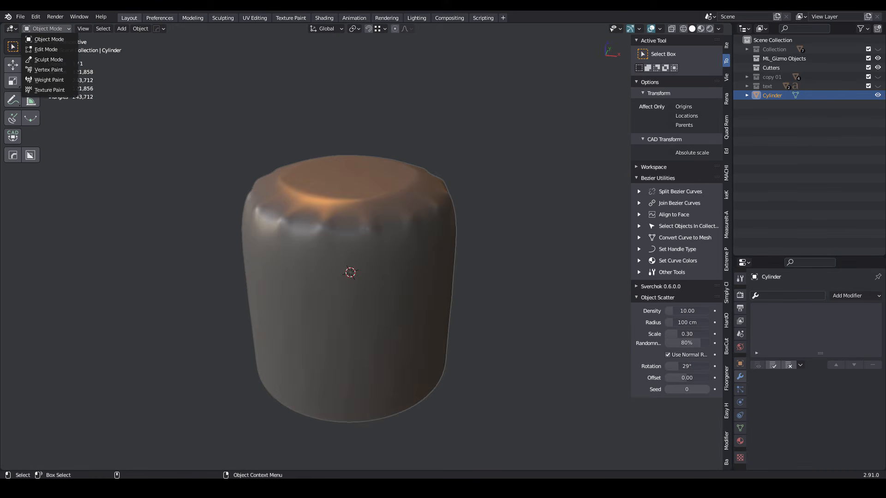
click(49, 59)
click(147, 29)
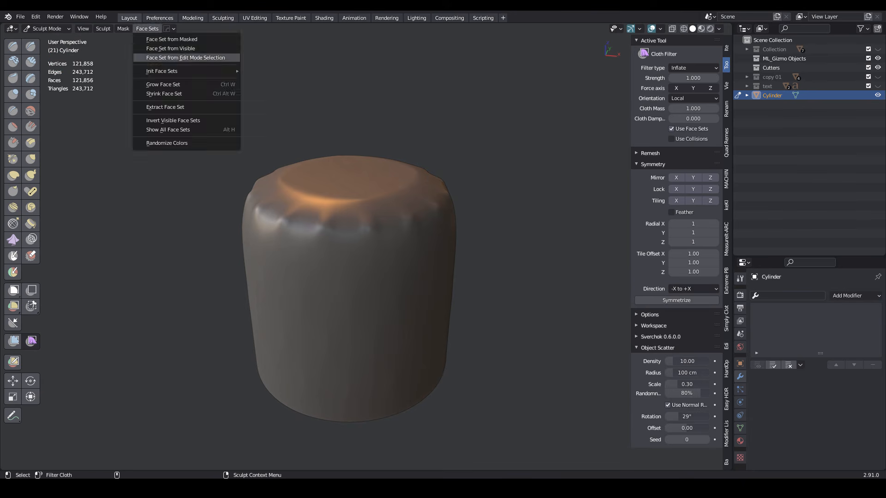
click(185, 57)
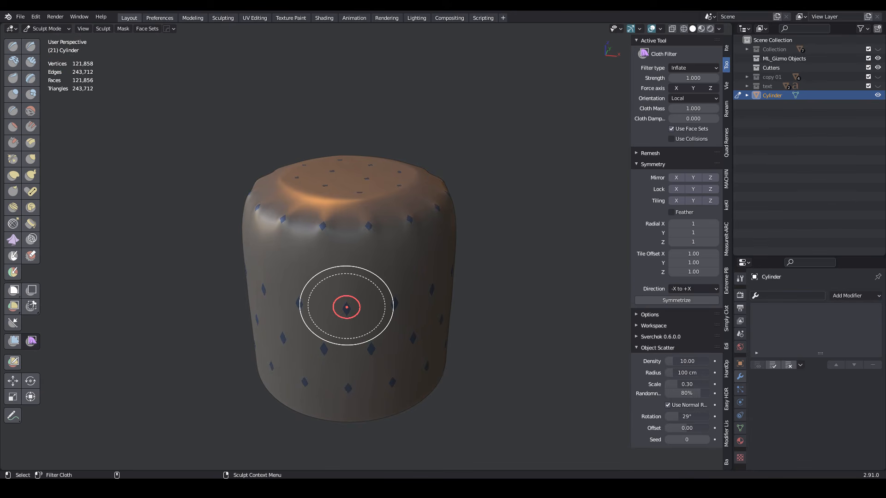
- Inflate the cylinder into a tufted cushion with the Cloth Filter and return to Object Mode
mouse_move(347, 307)
mouse_down()
mouse_move(188, 302)
mouse_move(346, 272)
mouse_move(383, 276)
mouse_move(344, 300)
mouse_move(135, 312)
mouse_up()
key(ctrl+z)
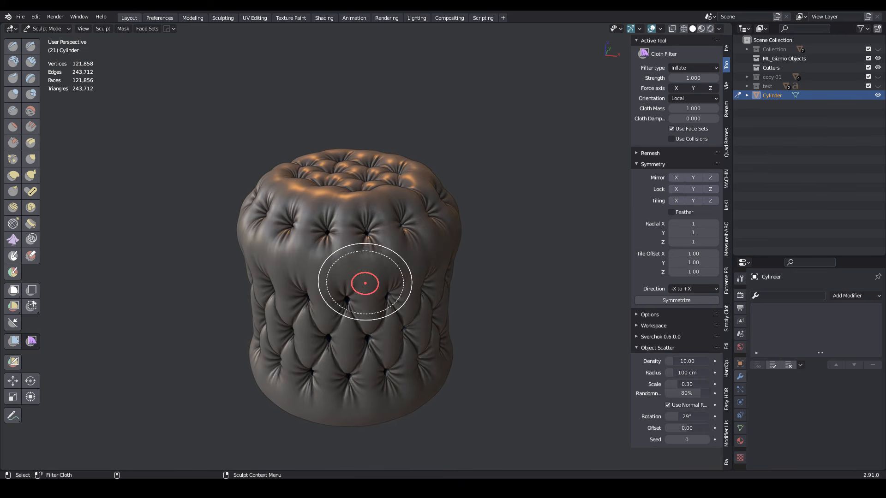
click(49, 28)
click(49, 39)
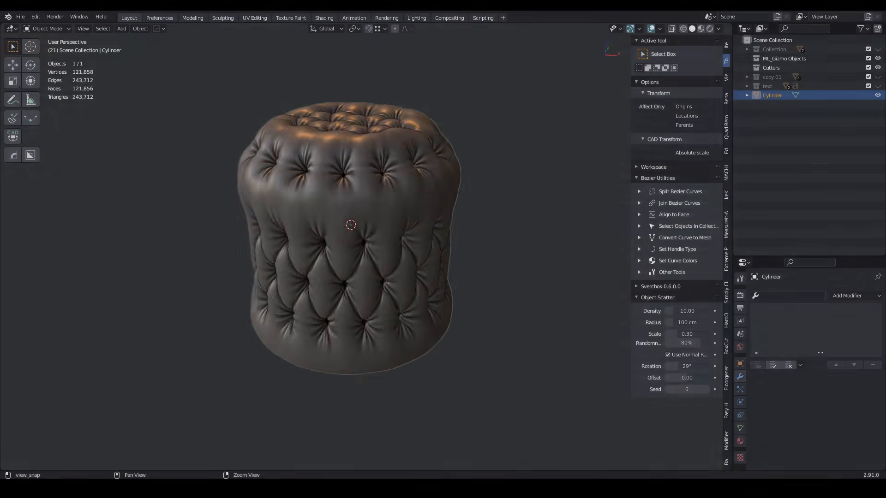
- Add a cube and give it a Subdivision Surface modifier with a viewport level of 5
mouse_move(397, 283)
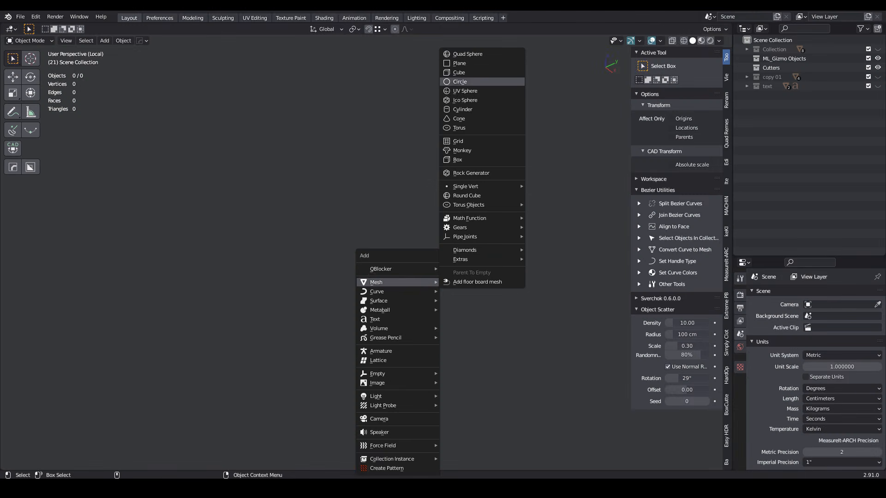
click(459, 72)
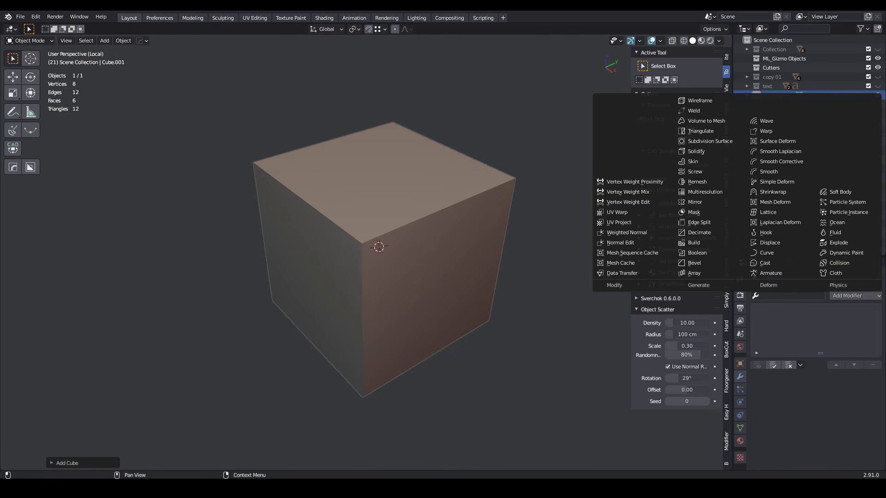
click(709, 140)
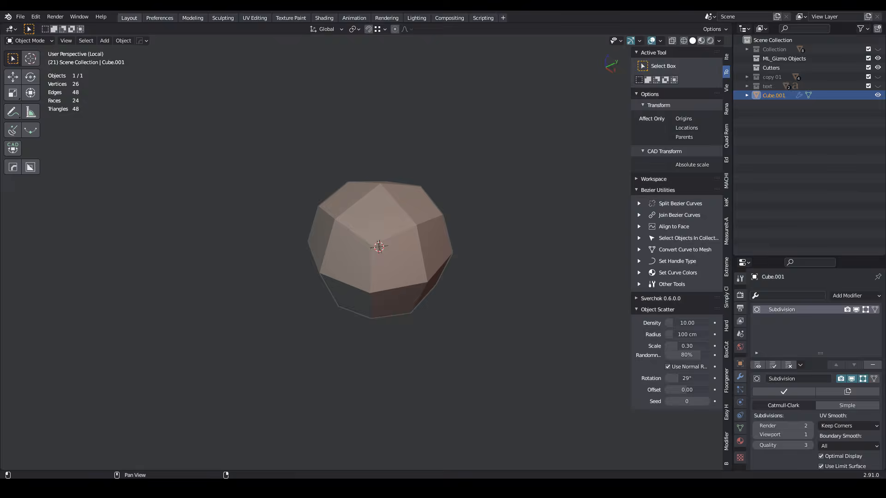
text(5)
key(Return)
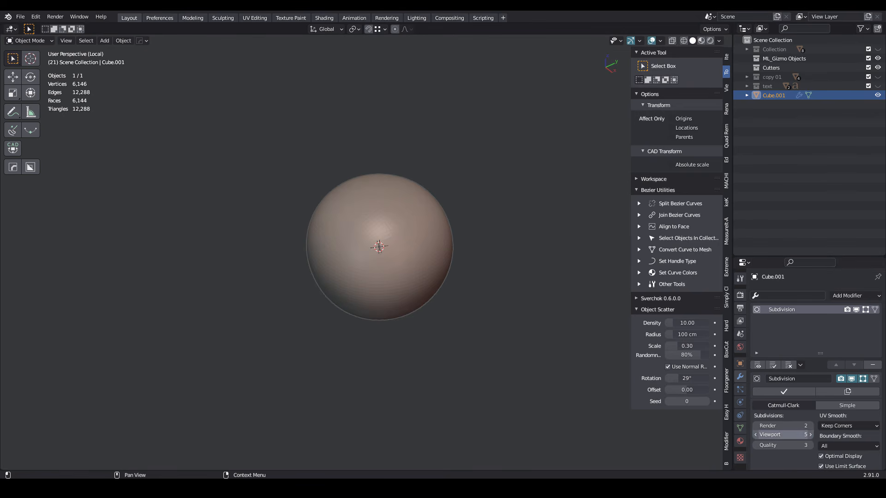
- Add a Cast modifier and a planar Decimate modifier with a 20° angle limit and All Boundaries enabled
click(855, 296)
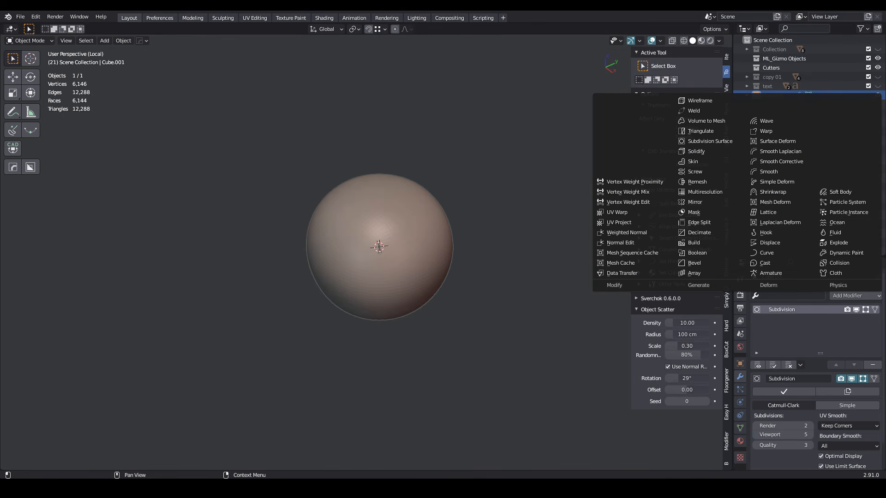
click(765, 263)
click(855, 296)
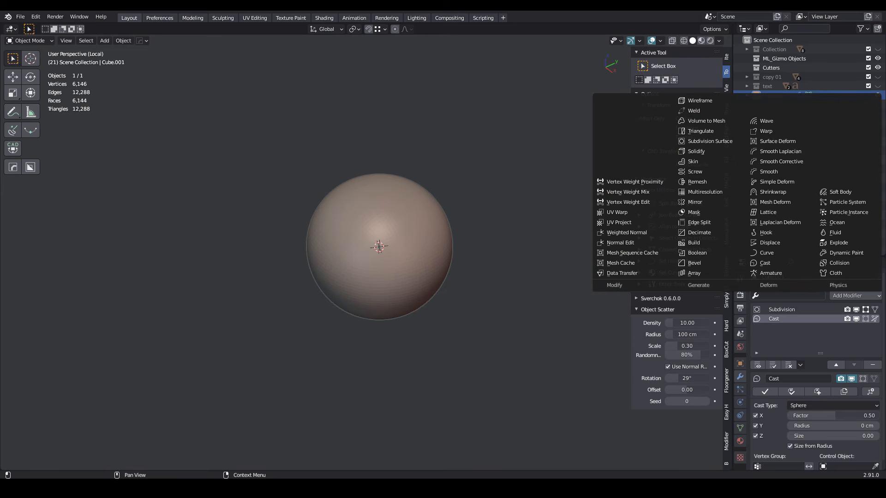
click(699, 232)
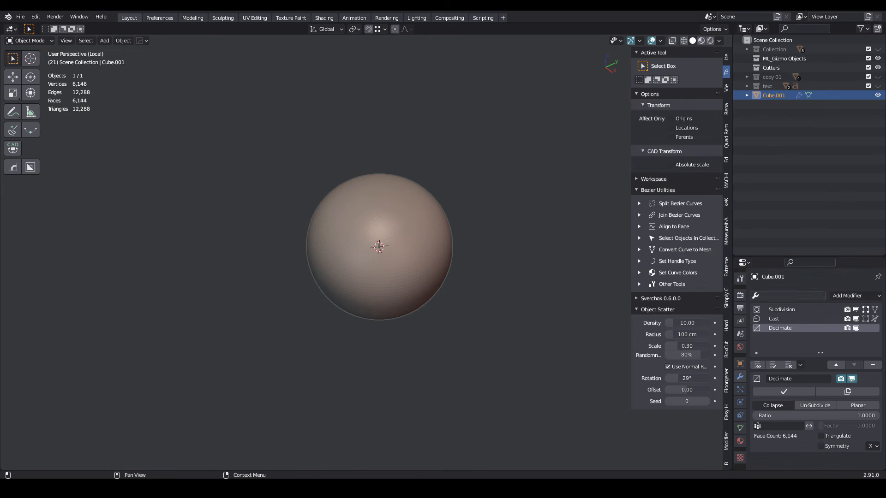
click(858, 405)
click(816, 416)
text(5d)
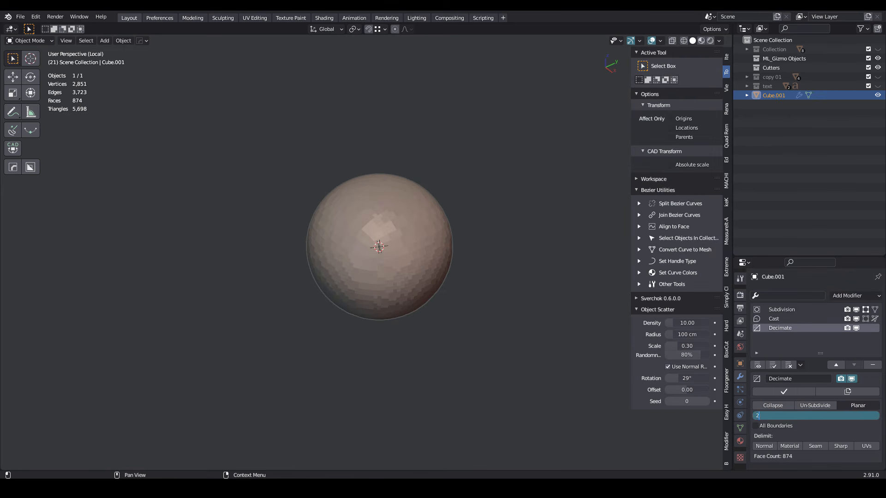
key(Return)
click(755, 426)
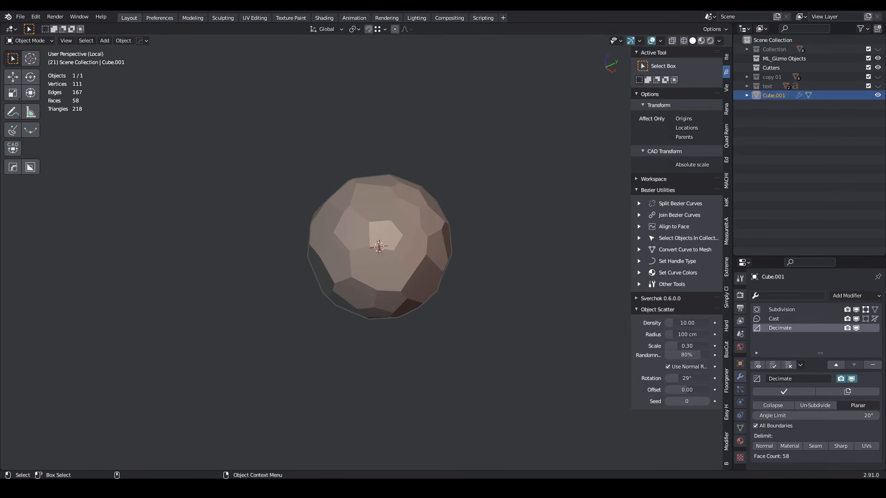
- Scale the faceted sphere down along the Z axis to flatten it
key(s)
key(z)
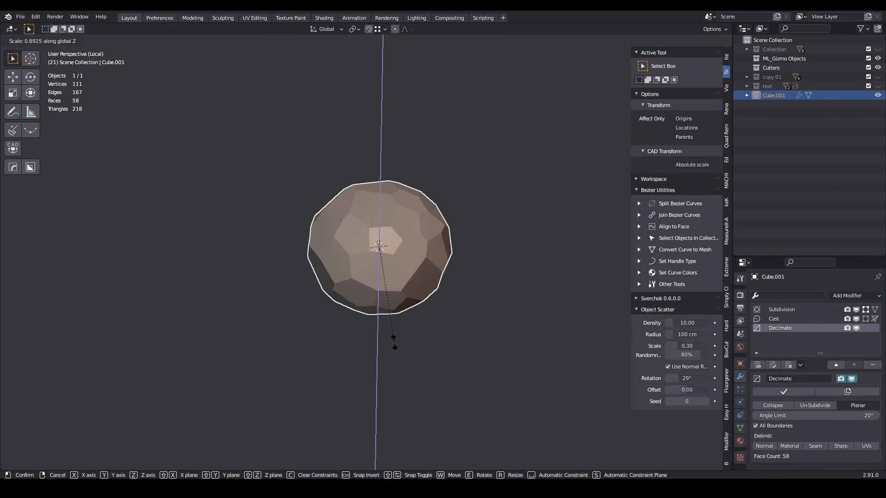
click(381, 307)
scroll(380, 307, up, 3)
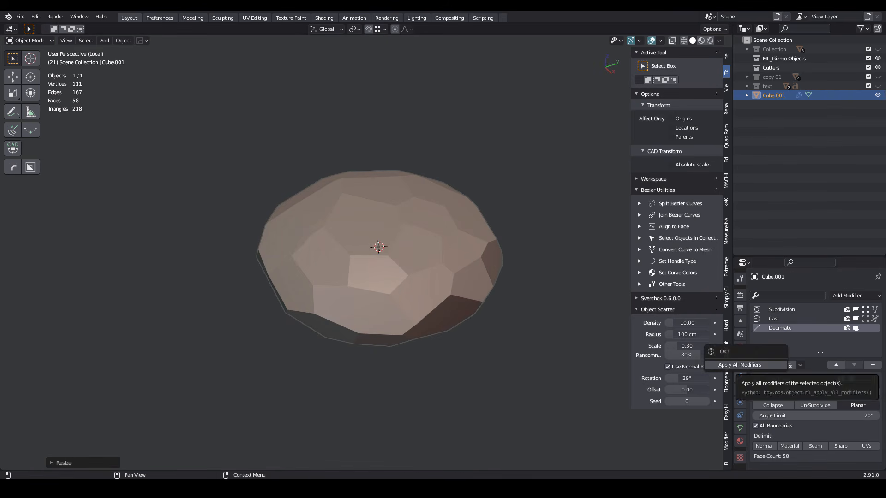
- Apply all modifiers and the scale of the flattened faceted sphere
click(772, 365)
click(123, 40)
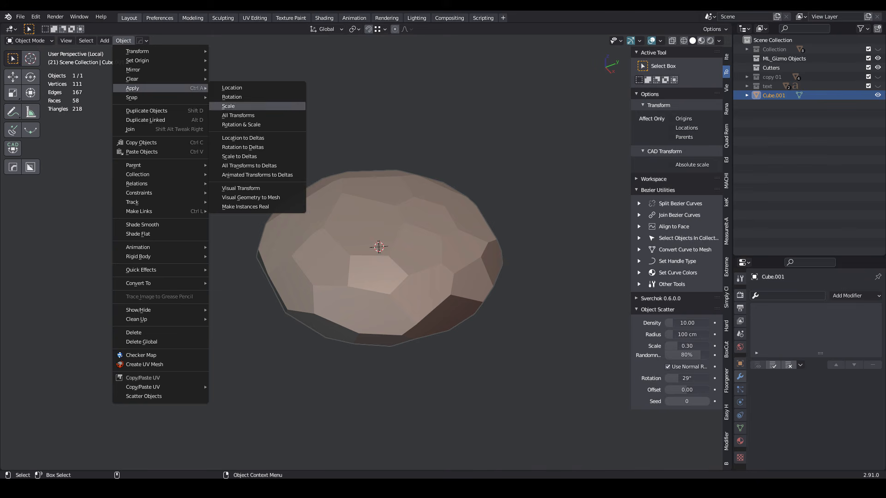
click(227, 106)
- In Sculpt Mode, deform the flattened mesh with Draw strokes and some smoothing to make its faceted surface uneven
click(26, 40)
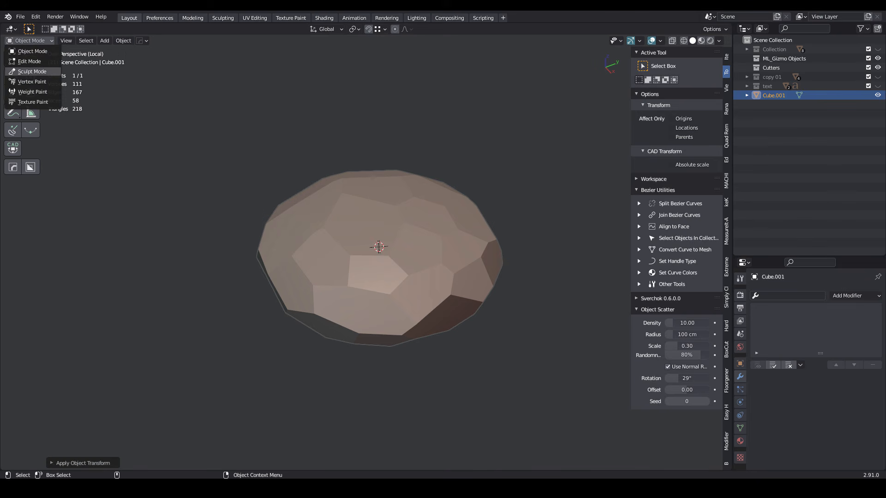
click(28, 72)
key(f)
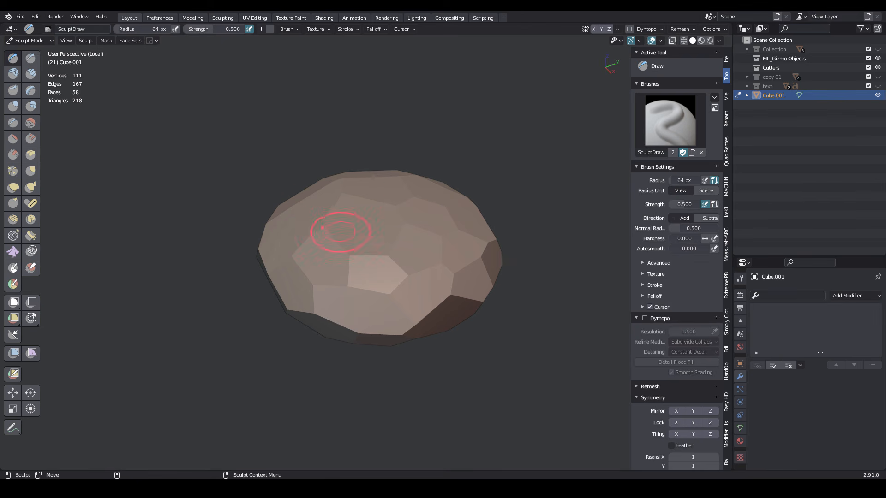
mouse_move(466, 244)
mouse_down()
mouse_move(342, 295)
mouse_move(443, 287)
mouse_move(454, 226)
mouse_up()
middle_drag(454, 226, 448, 295)
mouse_move(388, 138)
mouse_down()
mouse_move(424, 159)
mouse_move(360, 120)
mouse_move(304, 199)
mouse_up()
mouse_move(369, 221)
middle_down()
mouse_move(388, 147)
mouse_move(415, 168)
middle_up()
middle_drag(295, 185, 308, 162)
mouse_move(388, 267)
shift+mouse_down()
mouse_move(429, 277)
mouse_move(489, 240)
shift+mouse_up()
mouse_move(462, 222)
middle_down()
mouse_move(424, 221)
mouse_move(355, 245)
middle_up()
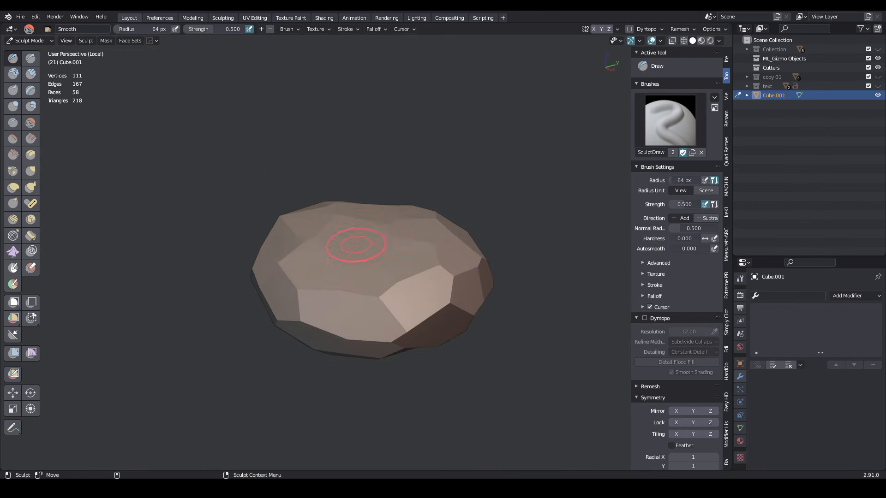
drag(355, 245, 369, 254)
middle_drag(369, 222, 364, 286)
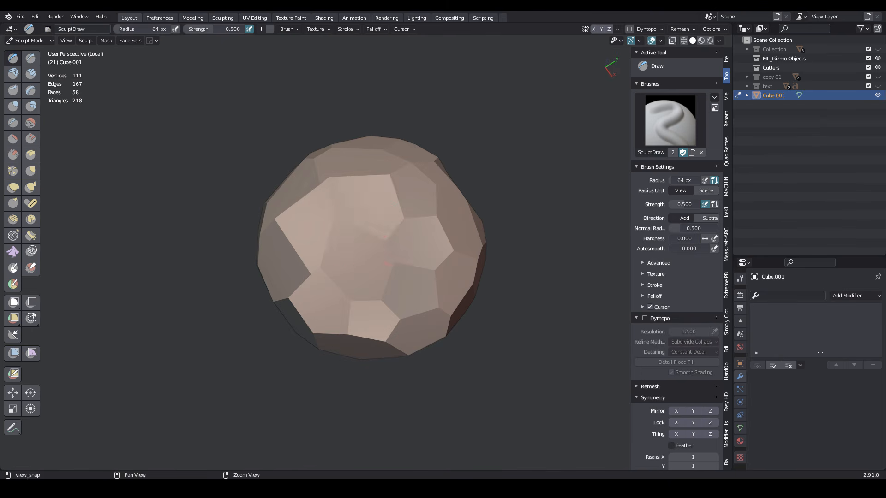
mouse_move(364, 201)
mouse_down()
mouse_move(392, 226)
mouse_move(329, 250)
mouse_up()
middle_drag(330, 250, 339, 185)
middle_drag(378, 230, 382, 257)
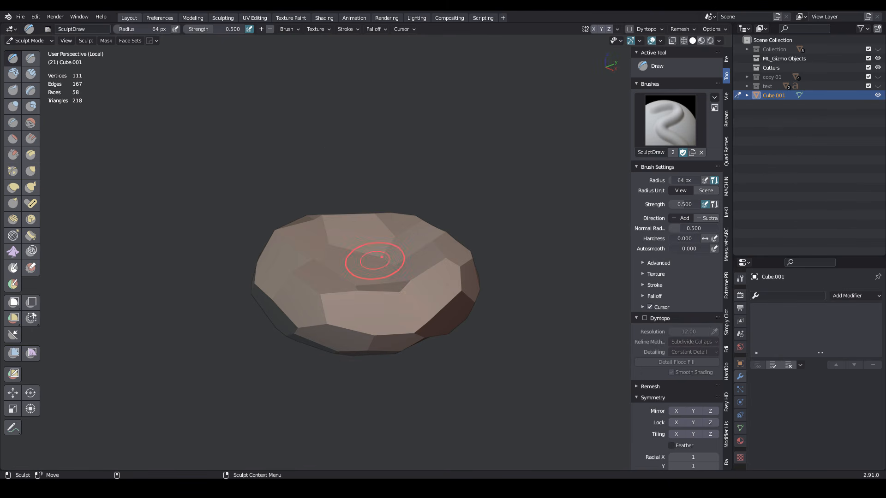
- In Edit Mode, bevel all edges of the faceted mesh with a width of about 1.41 cm and 2 segments
click(29, 40)
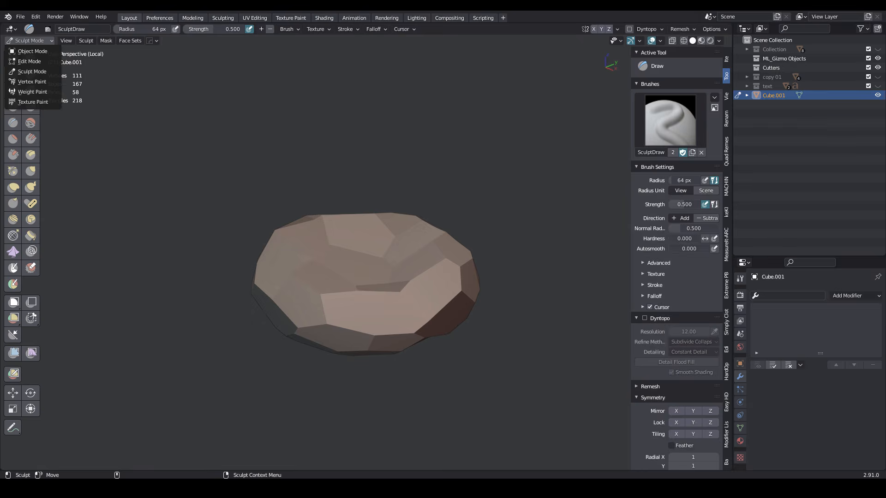
click(29, 61)
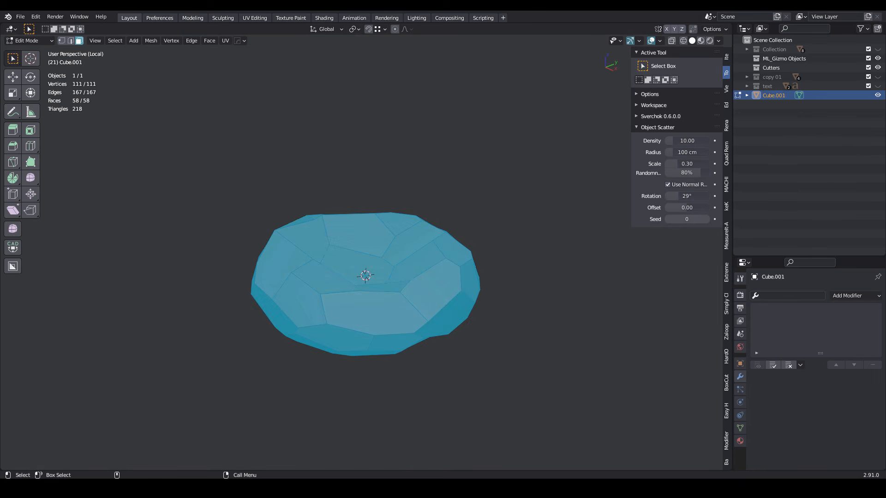
key(ctrl+b)
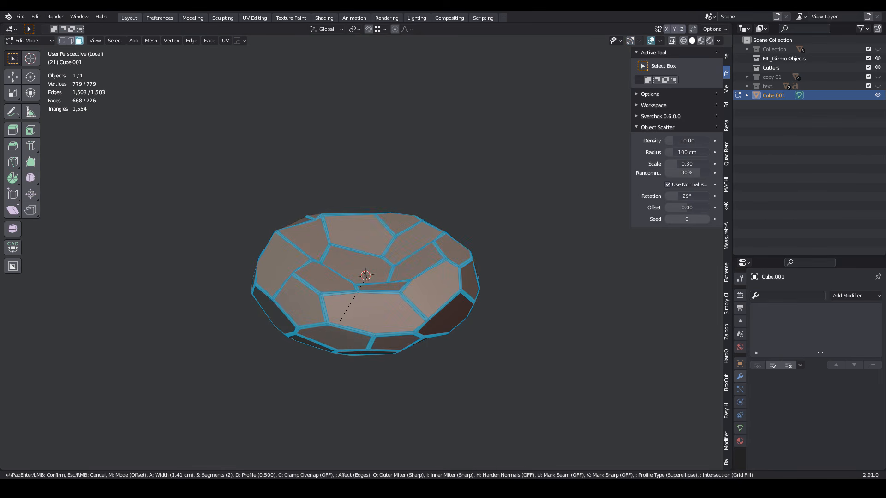
click(340, 320)
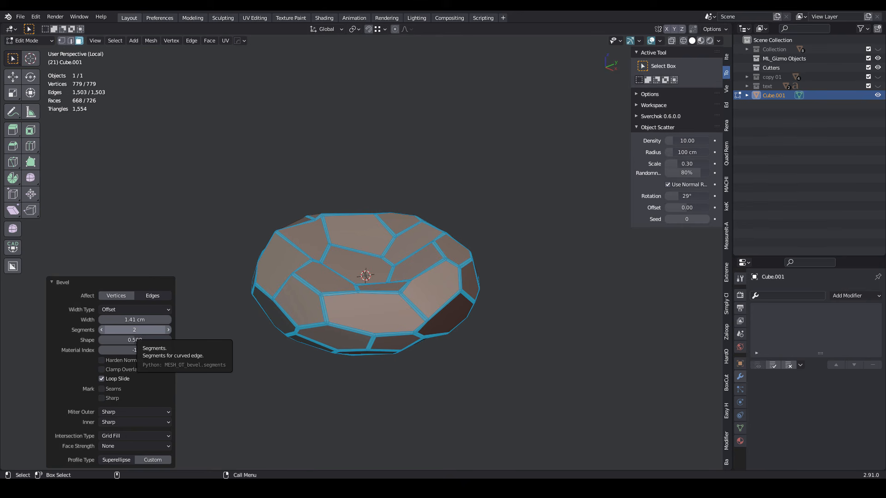
click(131, 282)
- In Object Mode, add a Subdivision Surface modifier with 3 viewport levels to the beveled mesh and apply it
click(31, 40)
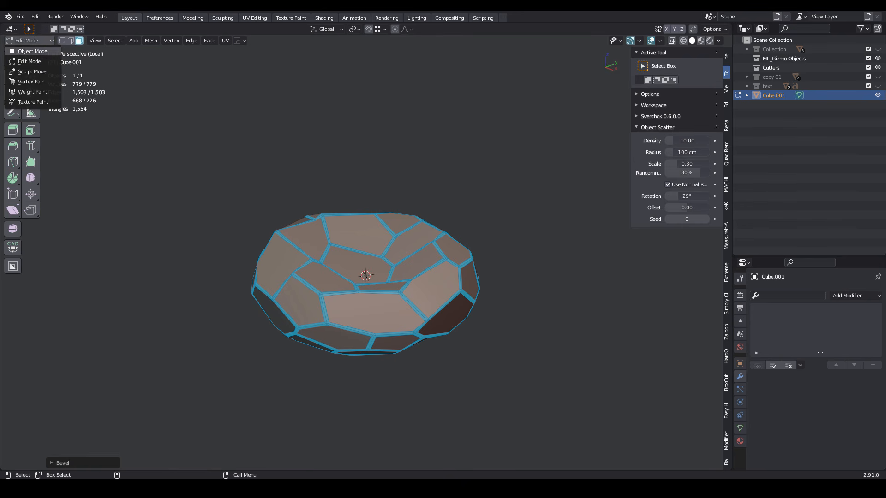
click(33, 51)
click(856, 296)
click(710, 142)
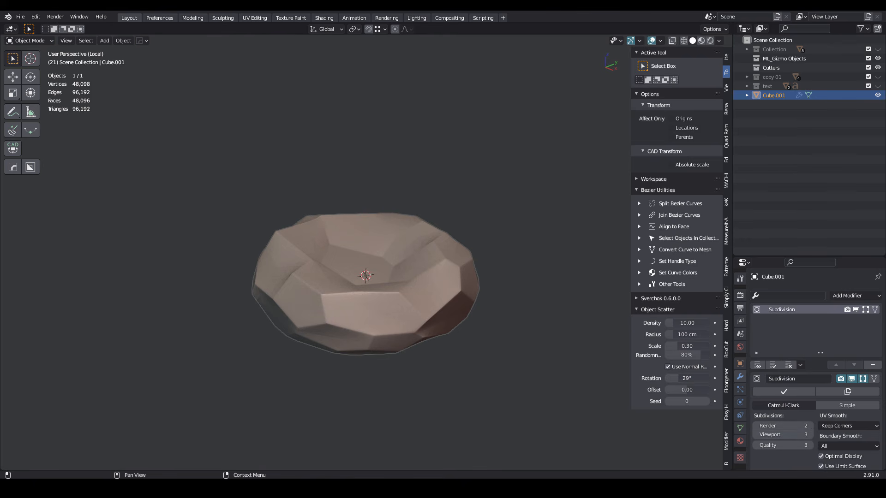
click(784, 392)
middle_drag(369, 291, 383, 300)
scroll(383, 300, up, 3)
- In Sculpt Mode, create a face set from the Edit Mode selection and shrink it repeatedly into narrow seams
click(31, 41)
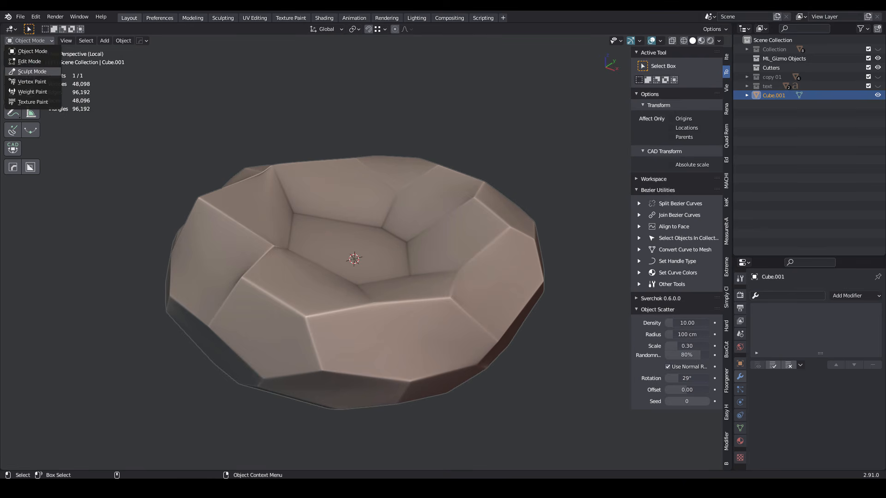
click(31, 71)
click(130, 41)
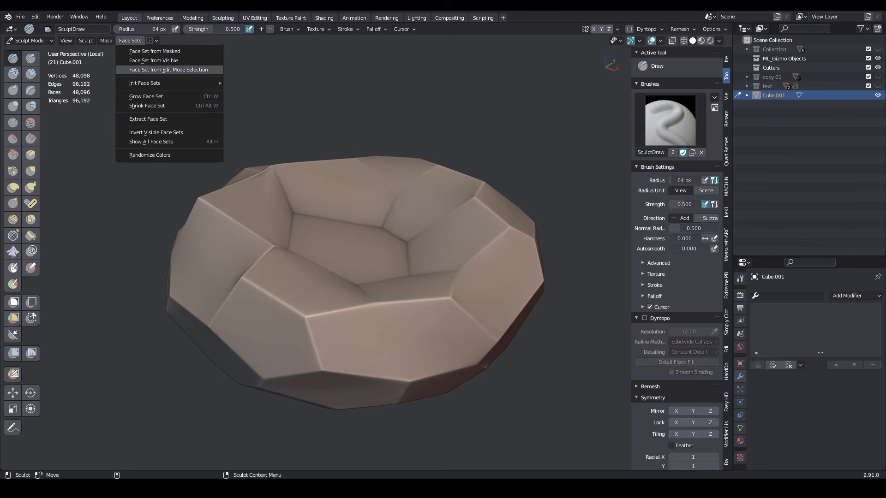
click(141, 70)
key(ctrl+alt+w)
key(ctrl+alt+w)
key(ctrl+alt+w)
key(ctrl+alt+w)
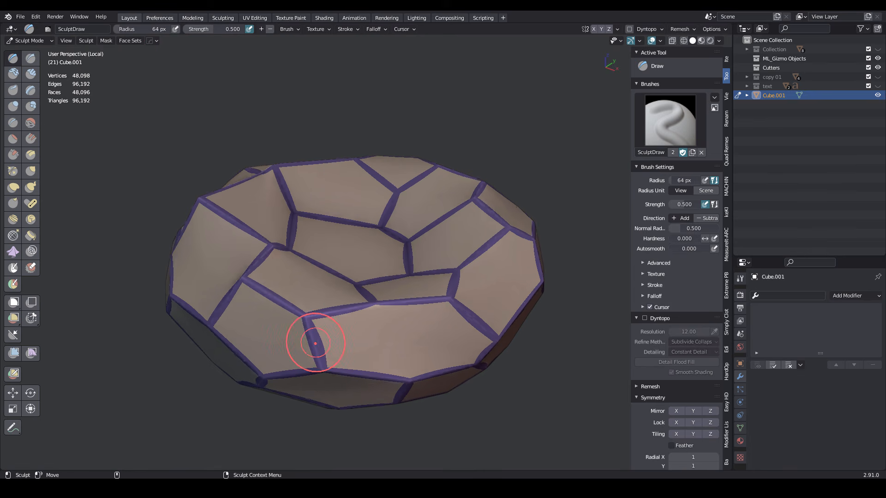
- Inflate the panels between the seams using the Cloth Filter set to Inflate, with Use Face Sets enabled
click(31, 353)
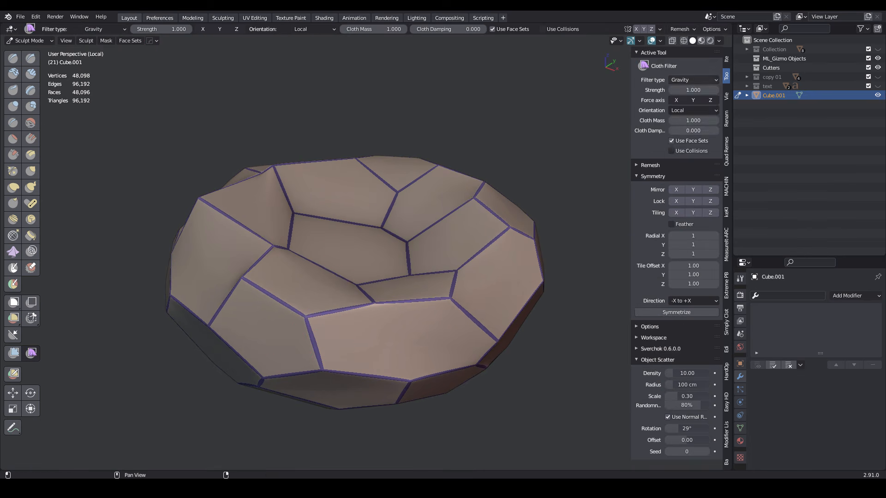
click(693, 80)
click(687, 100)
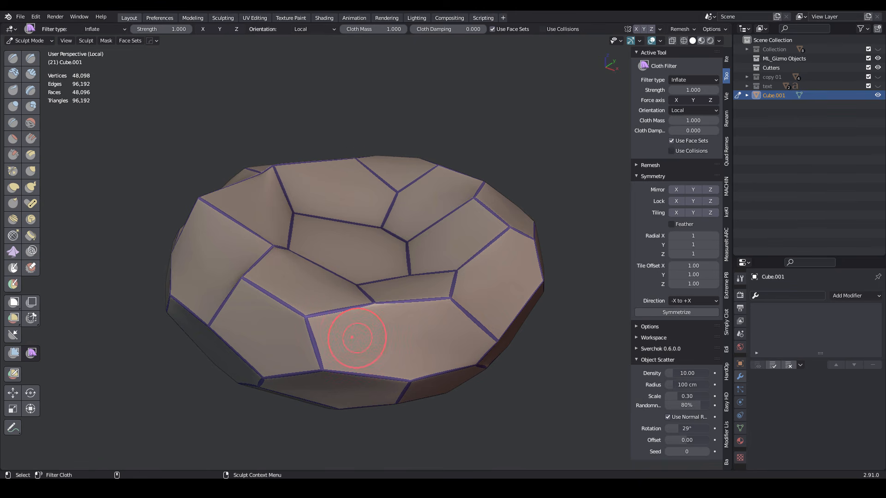
drag(352, 337, 396, 333)
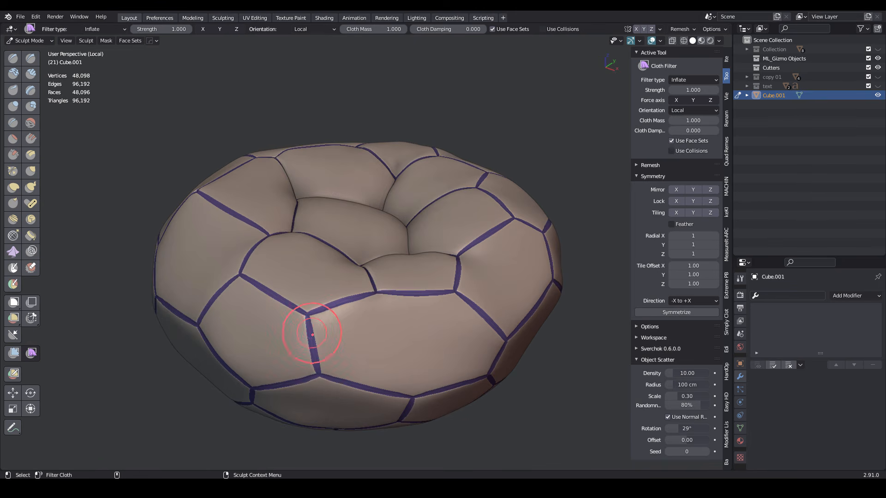
mouse_move(312, 334)
mouse_down()
mouse_move(277, 340)
mouse_move(380, 339)
mouse_up()
middle_drag(370, 348, 362, 337)
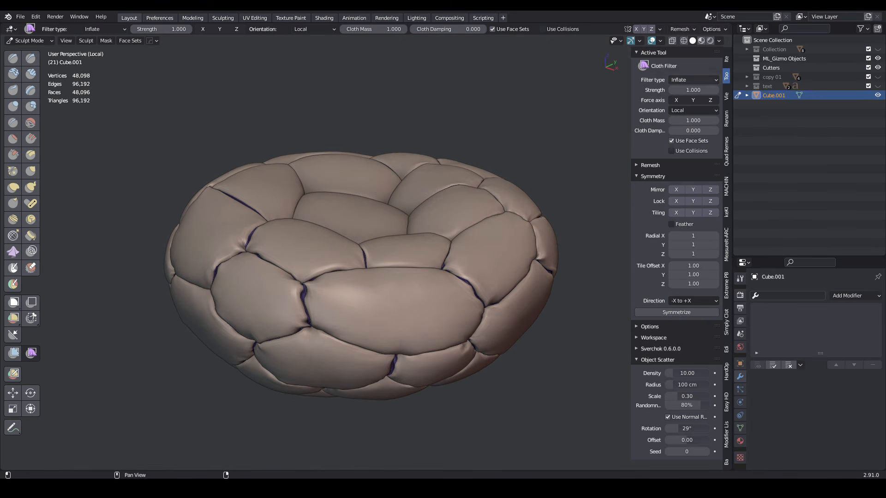
- Set the Cloth Filter type to Scale and apply it to the inflated cushion to wrinkle its panels
click(693, 80)
click(693, 130)
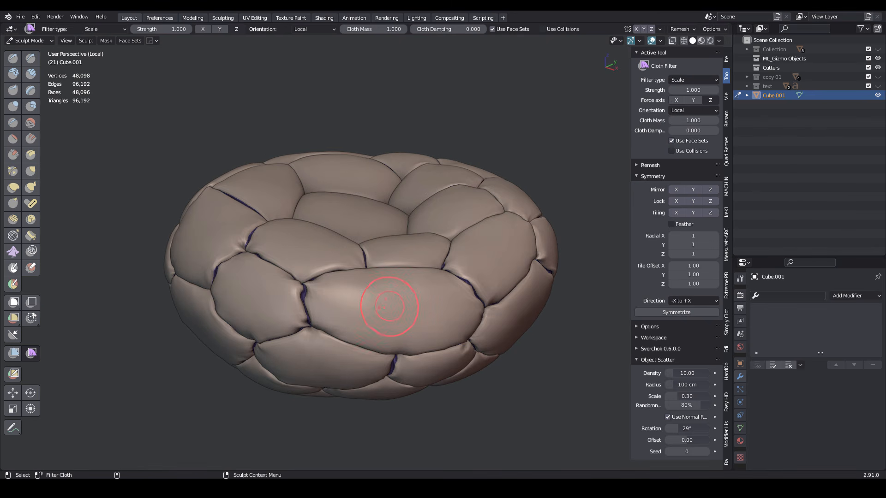
drag(389, 307, 345, 317)
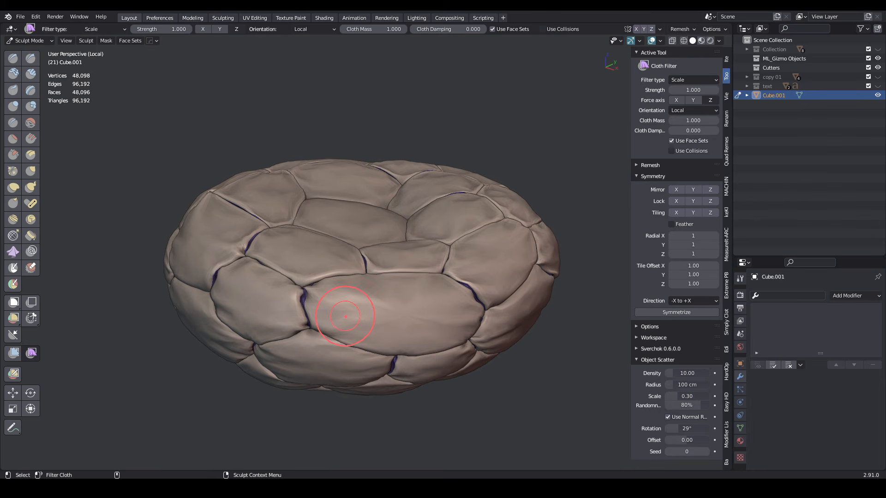
- Return to Object Mode and shade the viewport with a glossy dark matcap with orange highlights
click(29, 41)
click(32, 51)
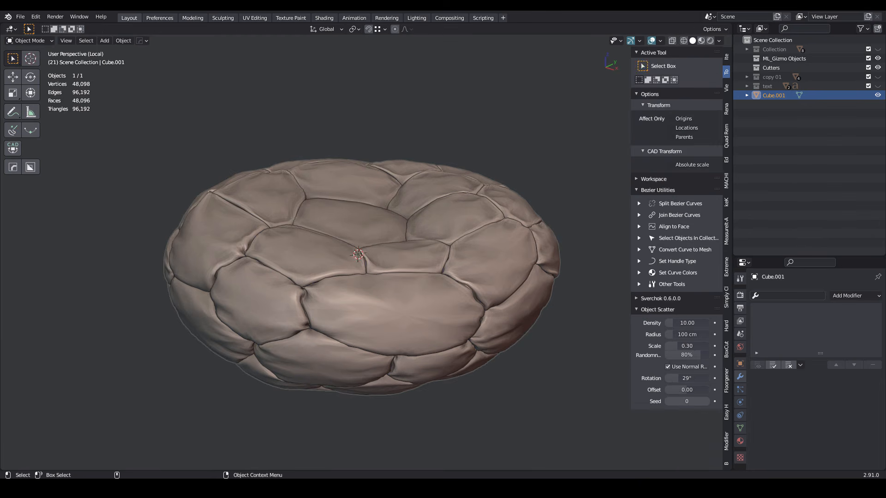
click(719, 41)
click(710, 107)
click(547, 222)
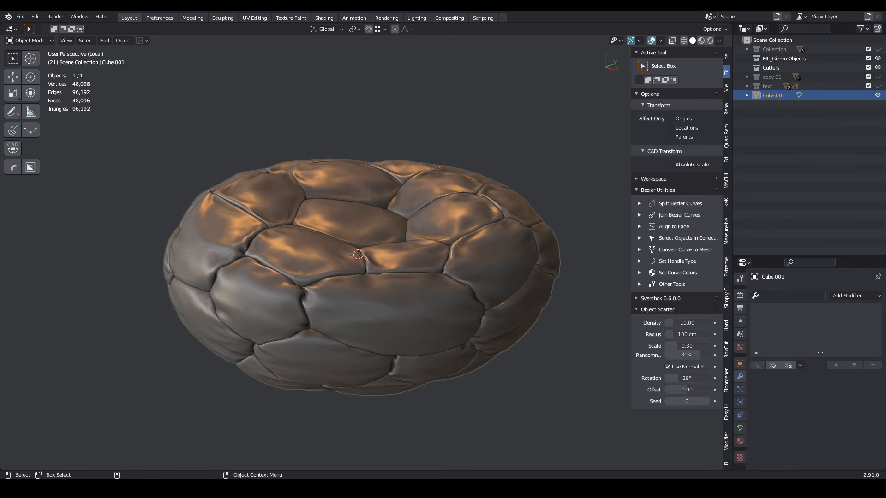
mouse_move(466, 226)
middle_down()
mouse_move(457, 252)
mouse_move(473, 254)
middle_up()
- Add a Subdivision Surface modifier and a Smooth modifier to the wrinkled cushion
click(852, 296)
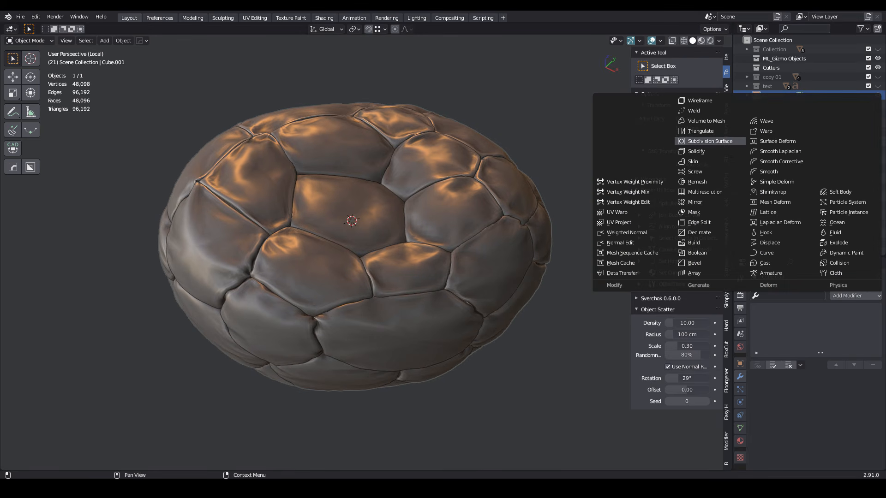
click(710, 141)
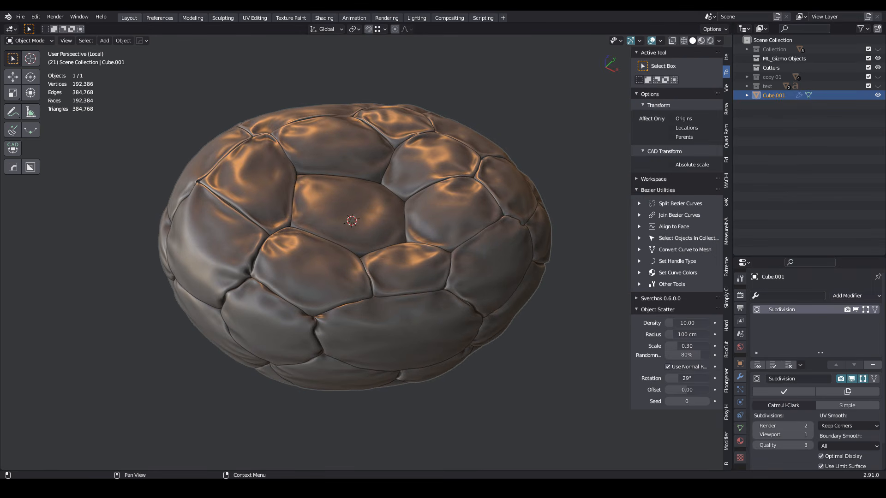
click(852, 296)
click(769, 171)
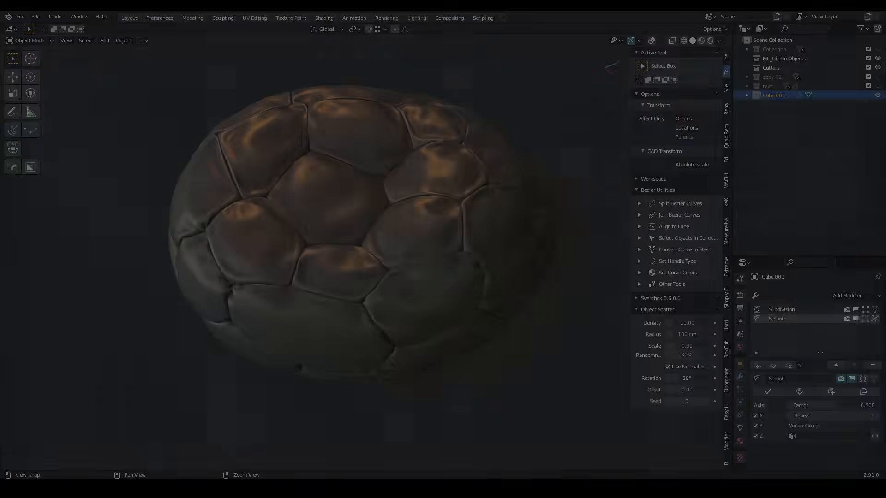
middle_drag(351, 222, 422, 263)
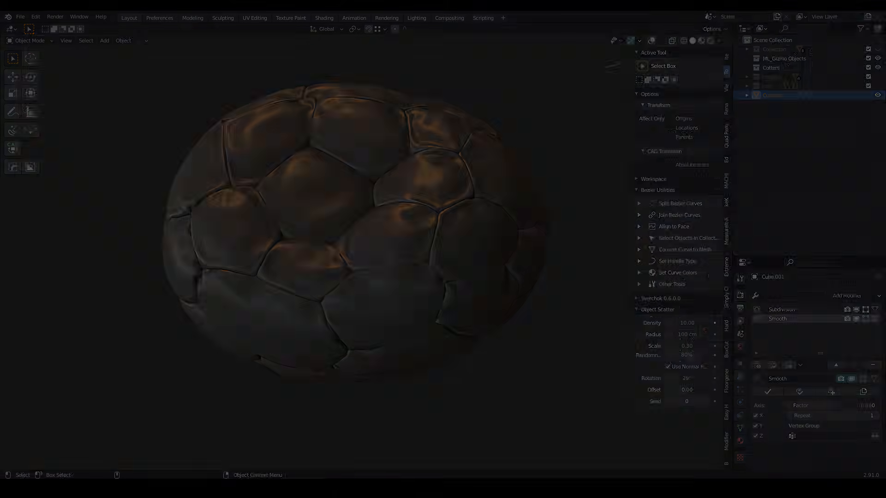